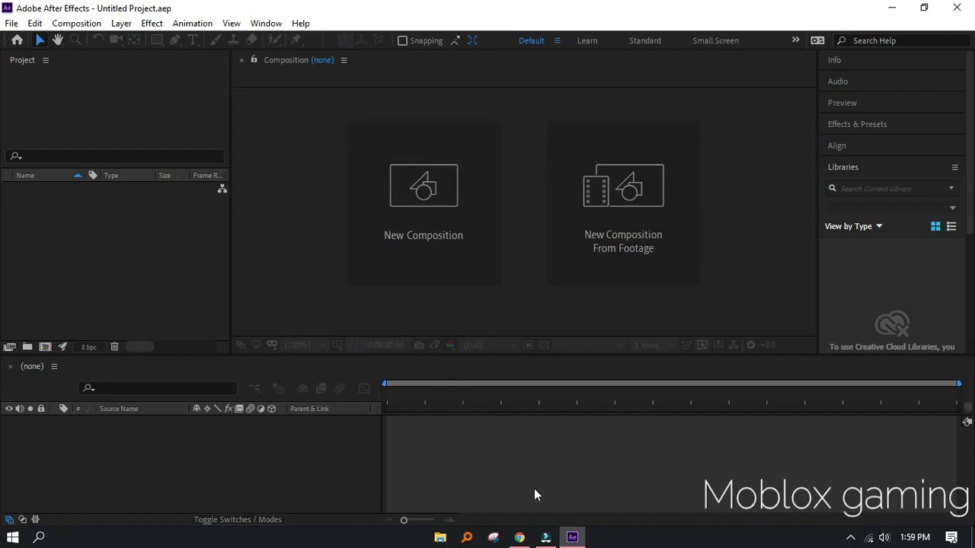
pyautogui.moveTo(546, 538); pyautogui.dragTo(439, 538)
pyautogui.click(564, 482)
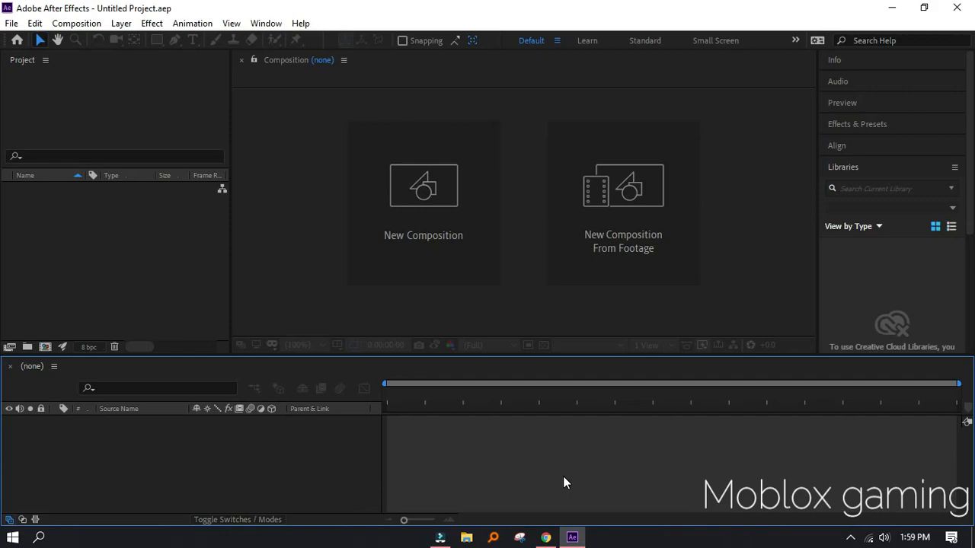
pyautogui.click(575, 539)
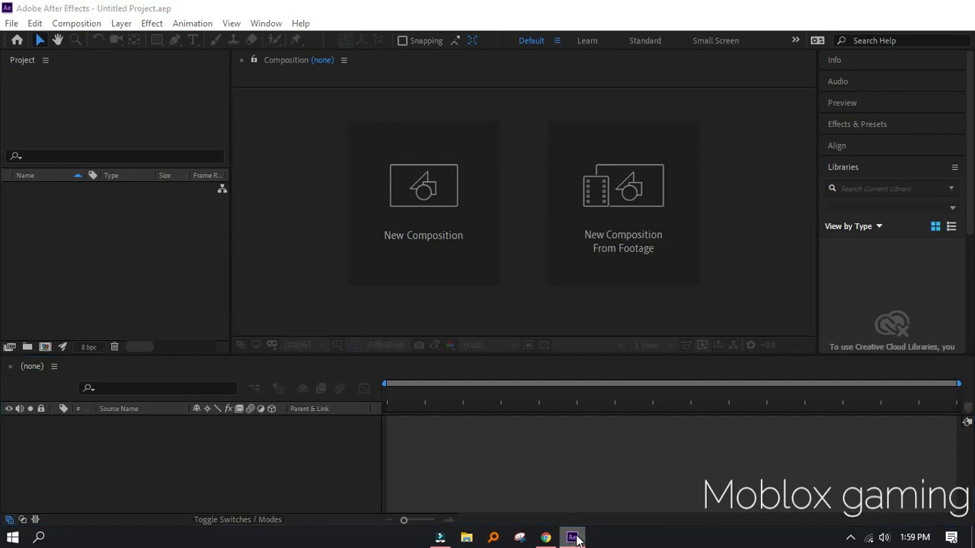
pyautogui.click(200, 279)
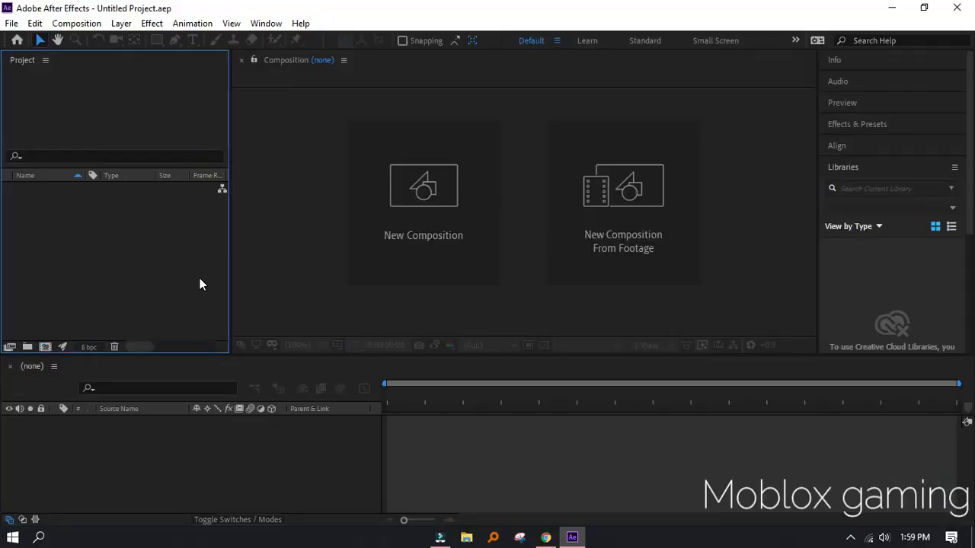
# - Switch to Chrome and examine the Saber plug-in page on videocopilot.net for its After Effects downloads and web address
pyautogui.click(546, 538)
pyautogui.scroll(-4, 219, 173)
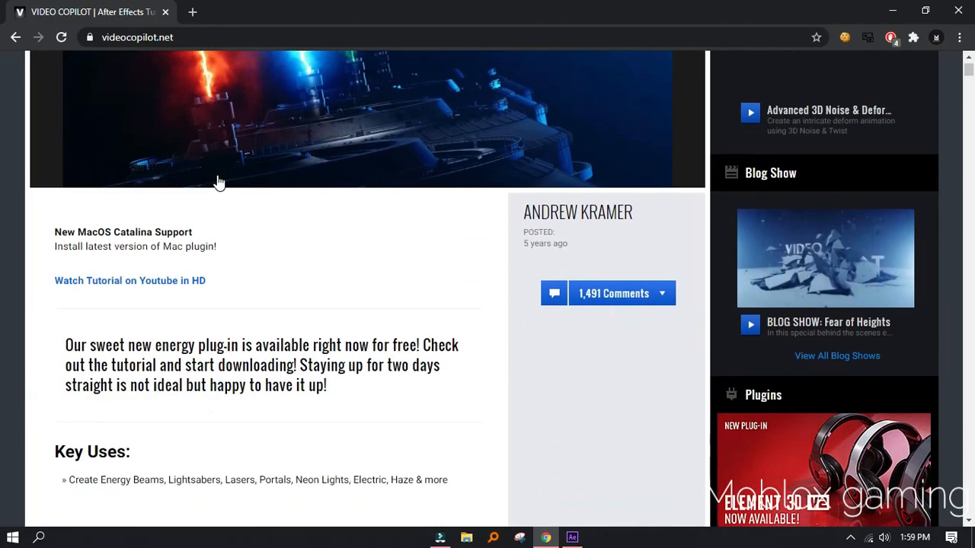
pyautogui.scroll(-5, 415, 381)
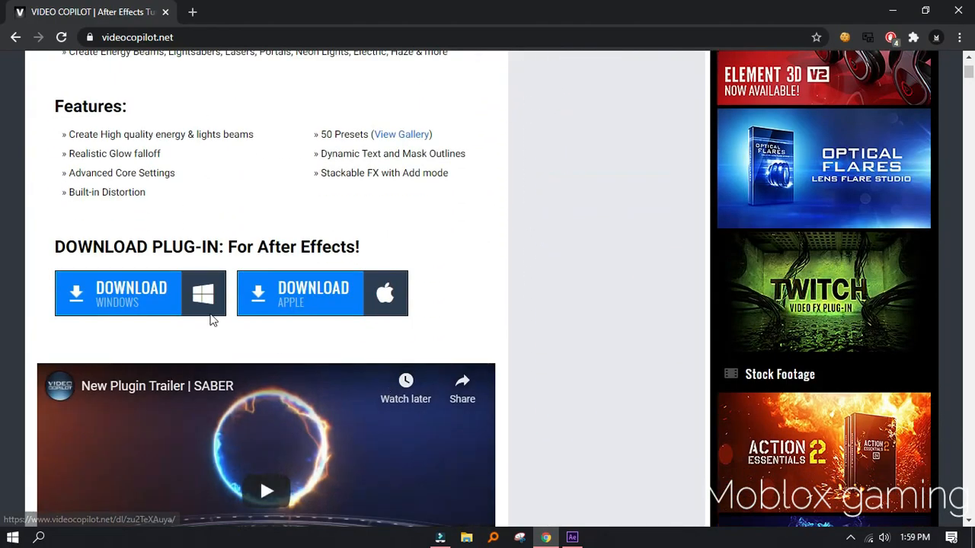
pyautogui.scroll(-2, 250, 306)
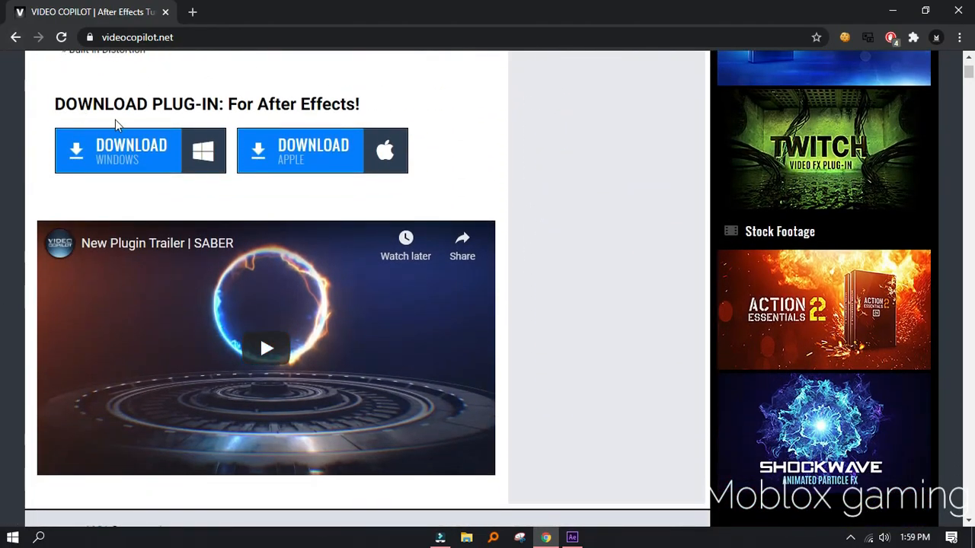
pyautogui.click(163, 38)
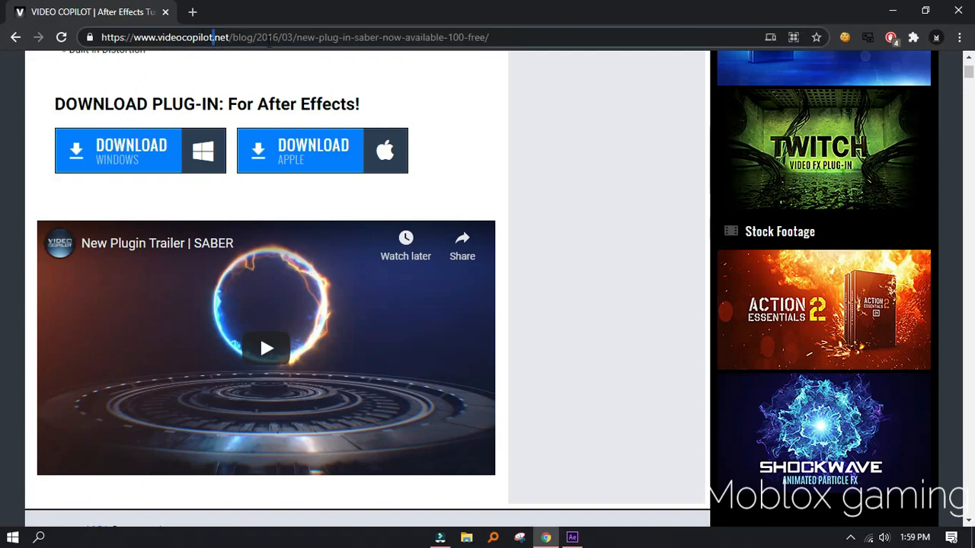
pyautogui.click(466, 84)
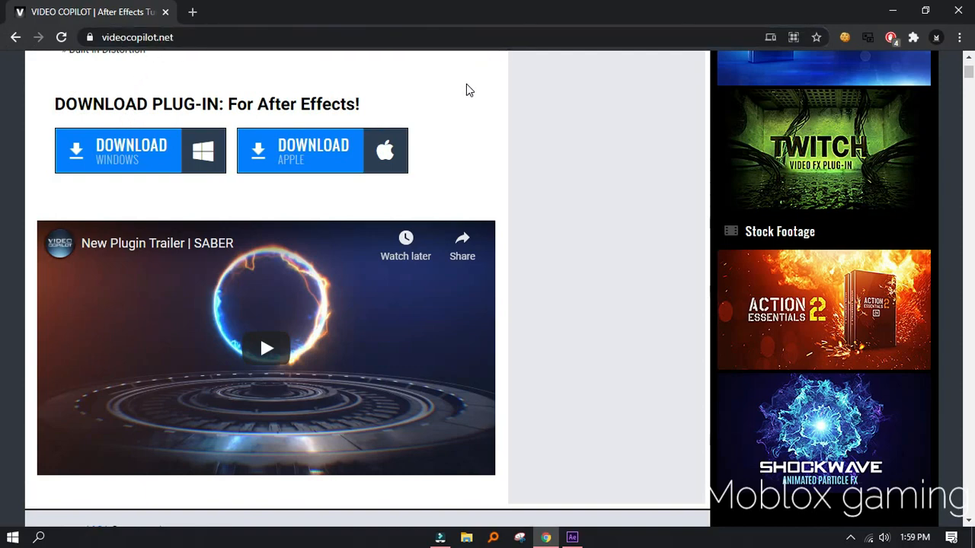
pyautogui.click(897, 12)
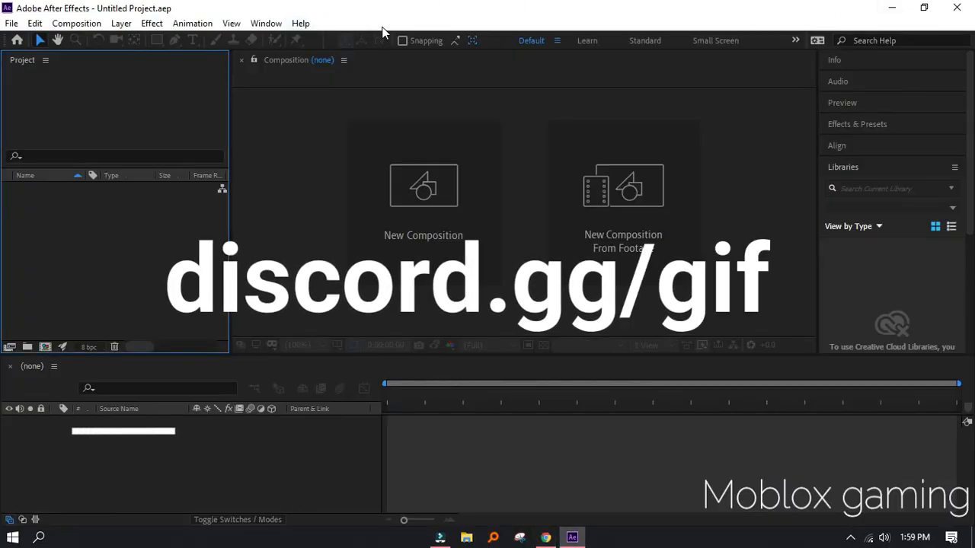
# - Open Leth.gif from the desktop in Photos to view the animated picture, and close the viewer
pyautogui.moveTo(381, 29); pyautogui.dragTo(506, 24)
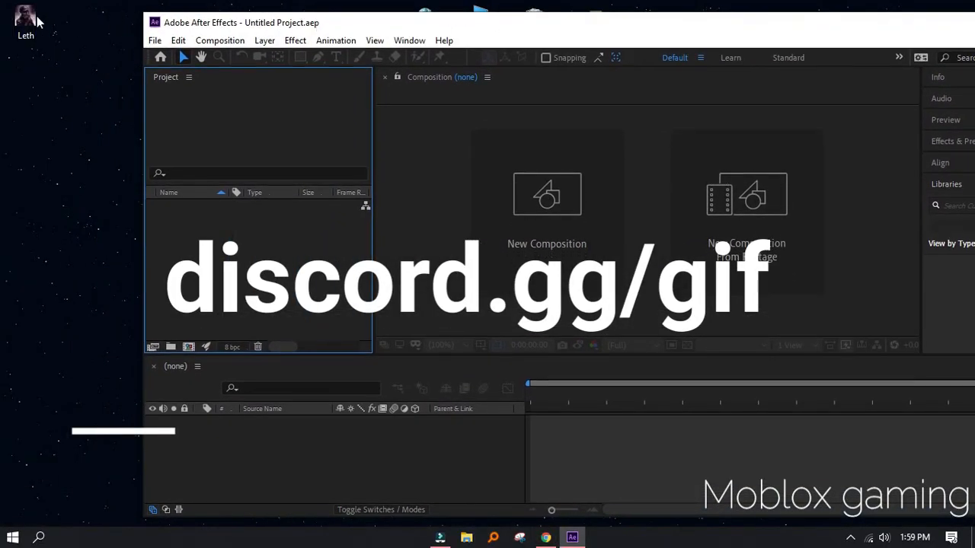
pyautogui.doubleClick(18, 26)
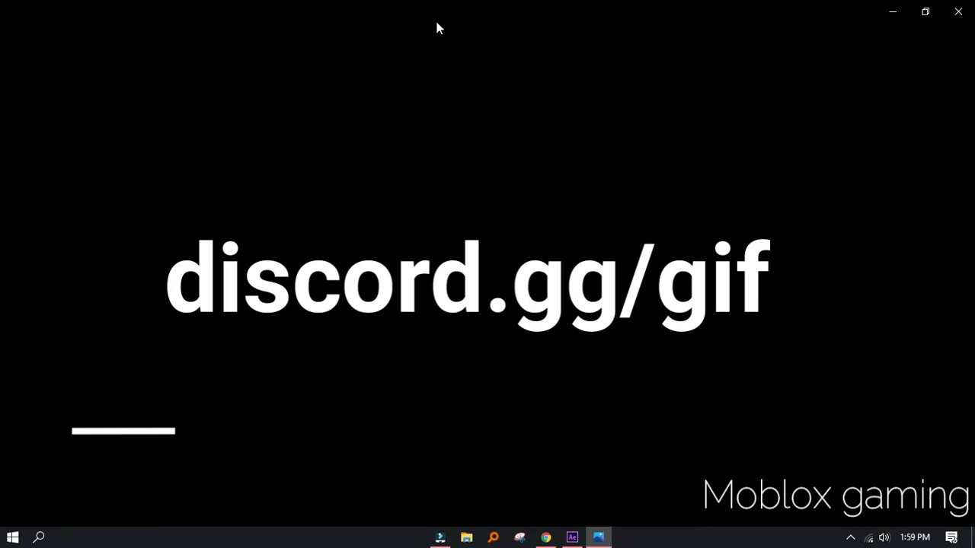
pyautogui.moveTo(435, 25); pyautogui.dragTo(393, 48)
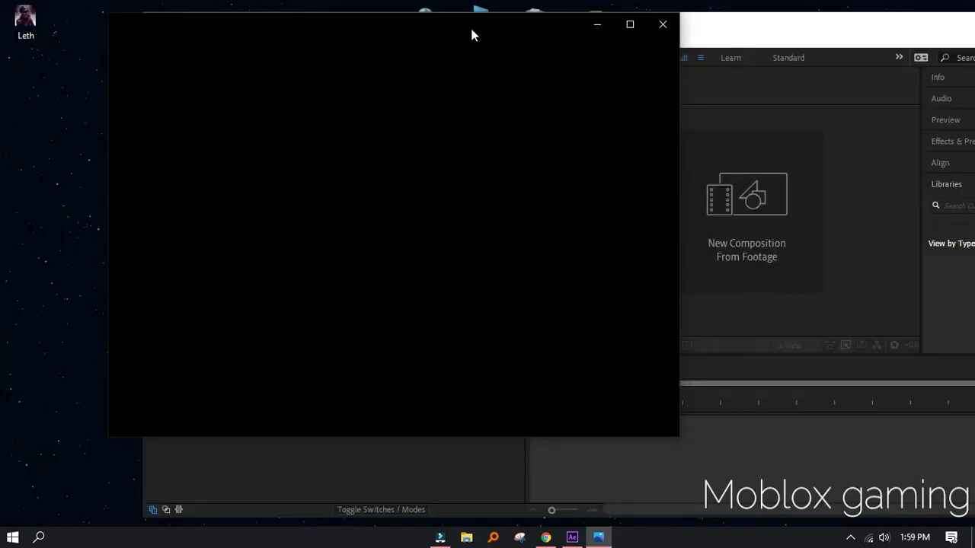
pyautogui.moveTo(472, 33); pyautogui.dragTo(455, 27)
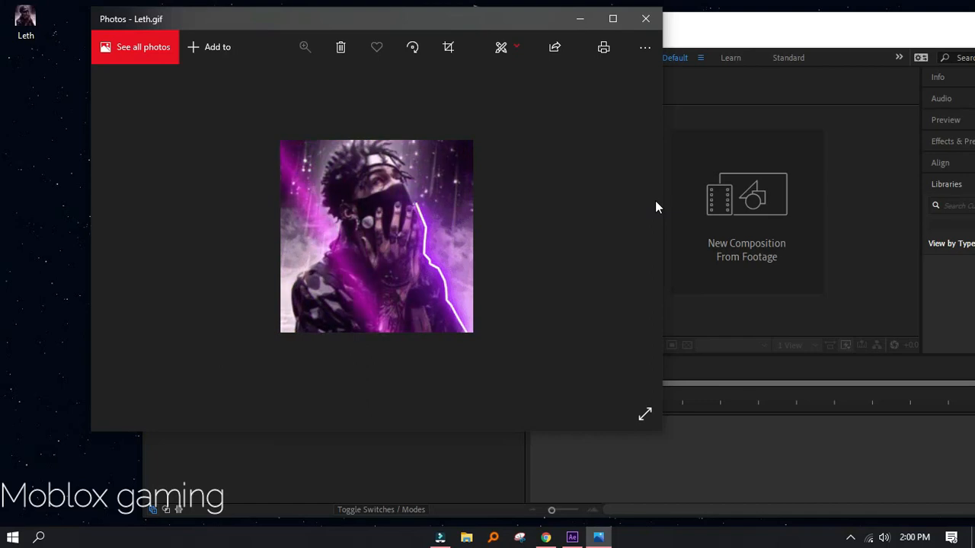
pyautogui.click(647, 19)
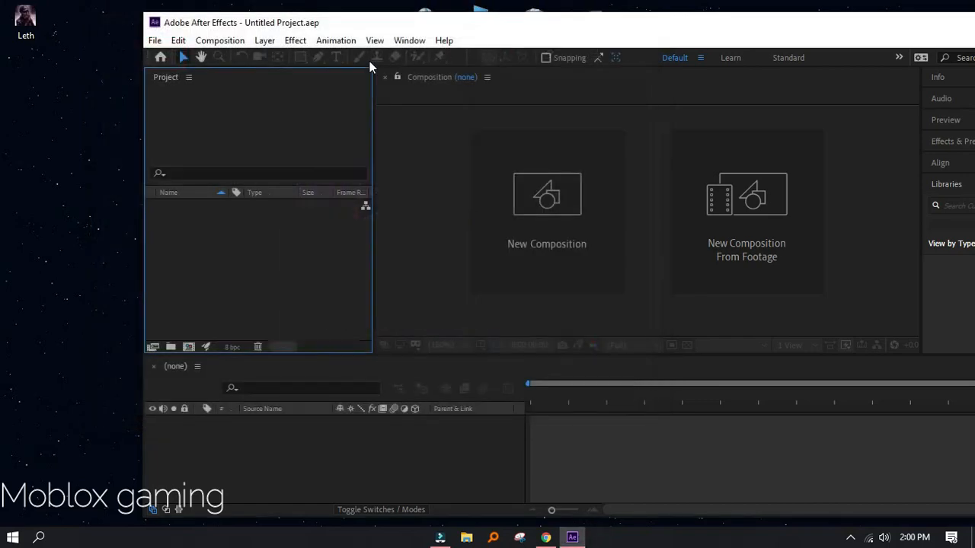
# - Import Leth.gif from the desktop into the After Effects project and create a matching composition from it
pyautogui.moveTo(25, 29); pyautogui.dragTo(318, 275)
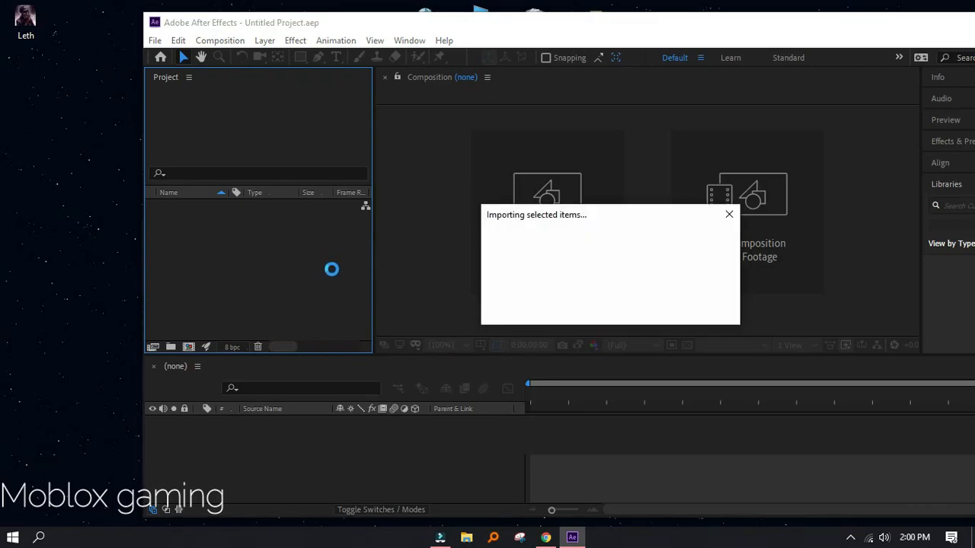
pyautogui.moveTo(806, 25); pyautogui.dragTo(641, 13)
pyautogui.click(864, 10)
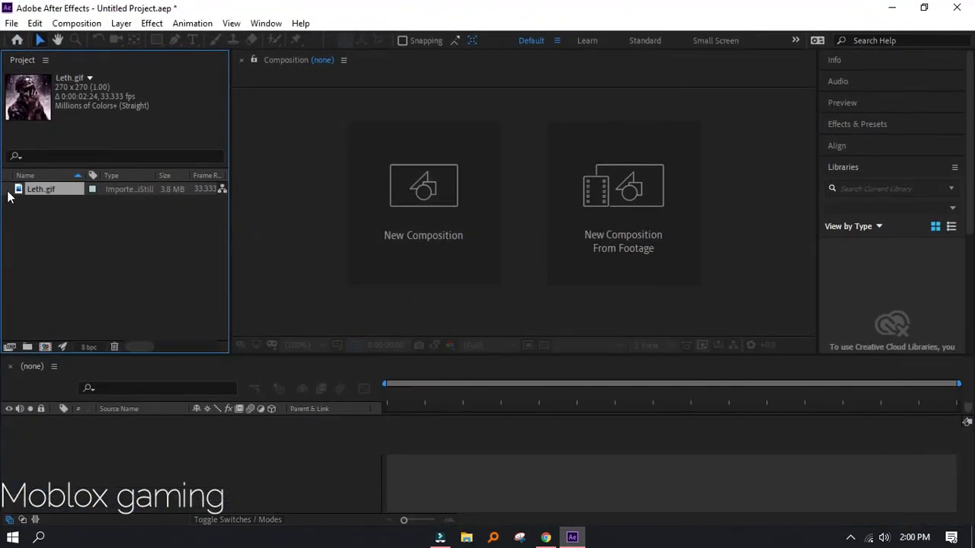
pyautogui.moveTo(23, 190); pyautogui.dragTo(97, 461)
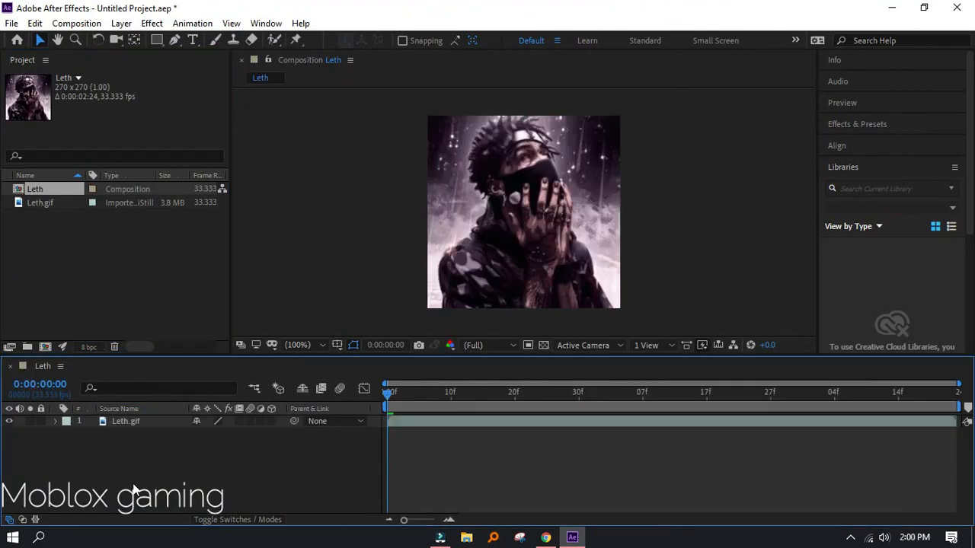
# - Check the size, frame rate and duration in the Leth composition's settings and accept them
pyautogui.rightClick(346, 512)
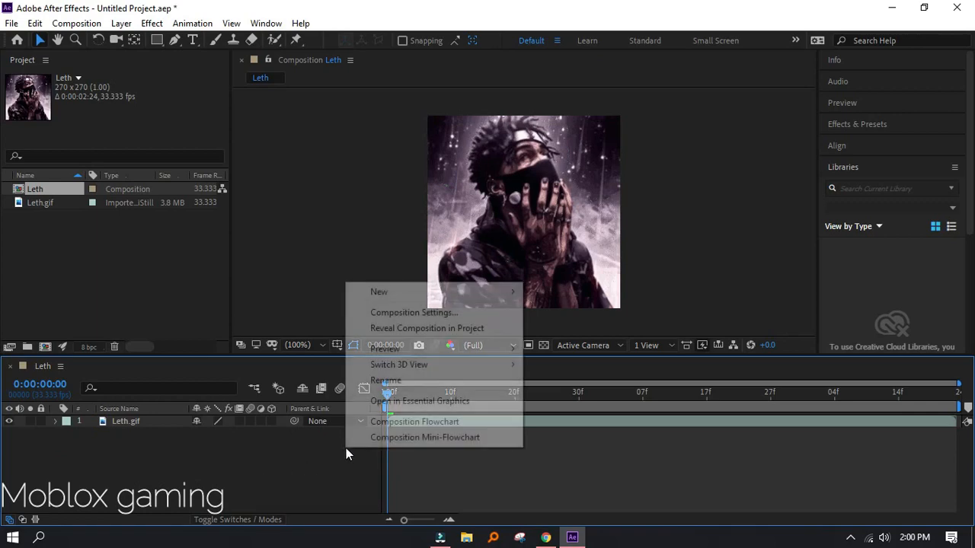
pyautogui.click(381, 316)
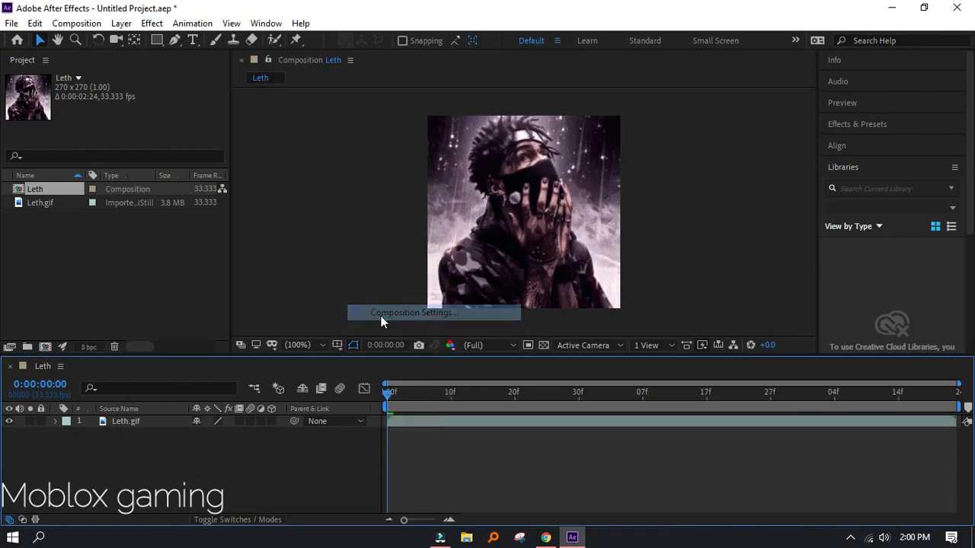
pyautogui.click(421, 191)
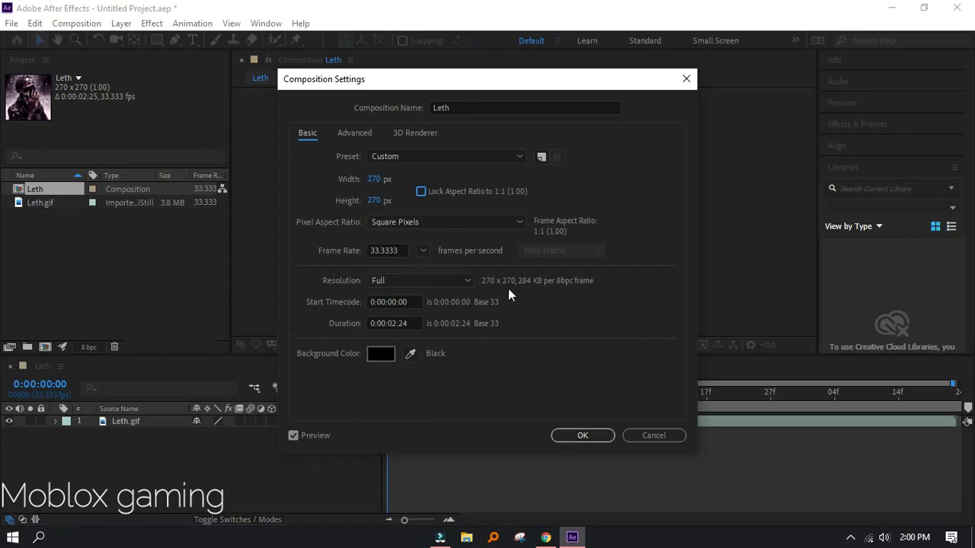
pyautogui.click(577, 435)
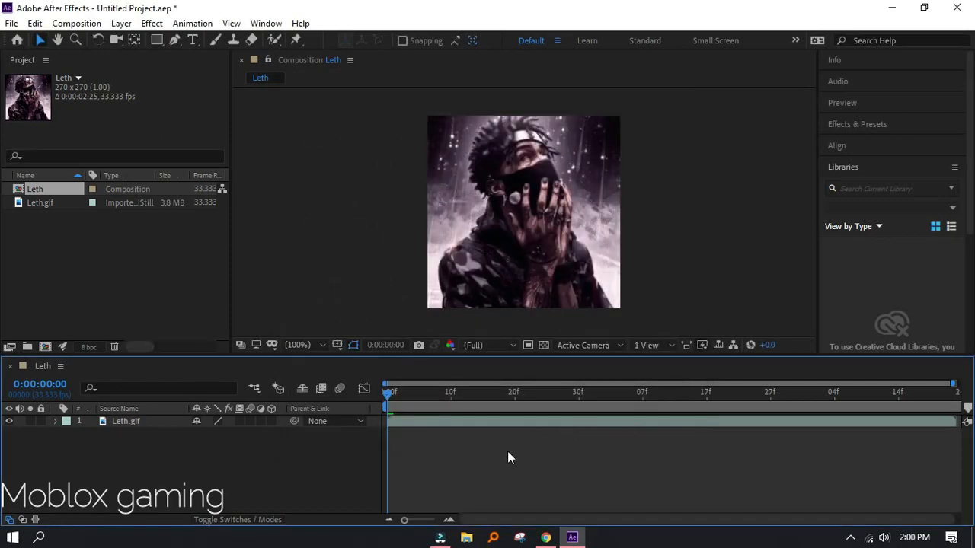
# - With no layer selected, draw a circle with the Ellipse tool spanning the whole Leth.gif picture as a new shape layer
pyautogui.click(159, 421)
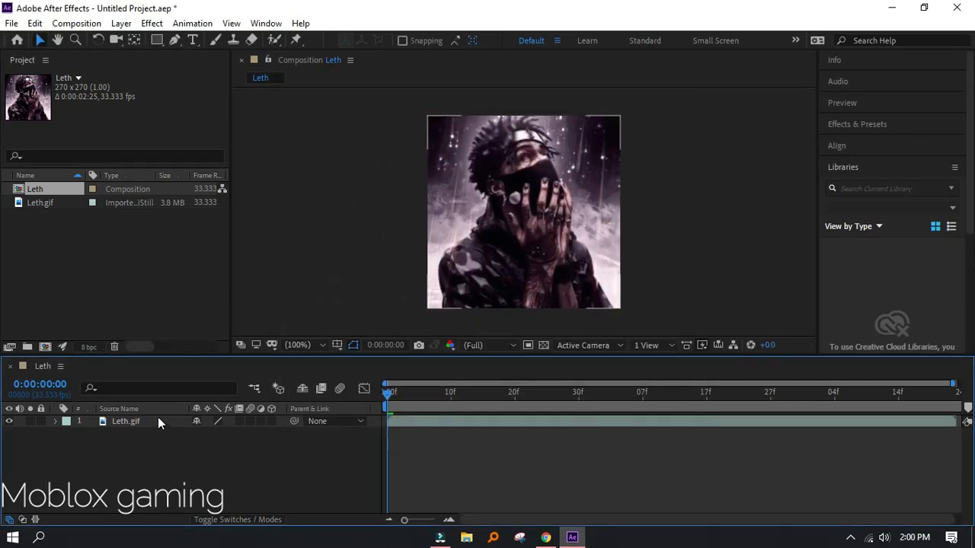
pyautogui.click(157, 415)
pyautogui.click(147, 425)
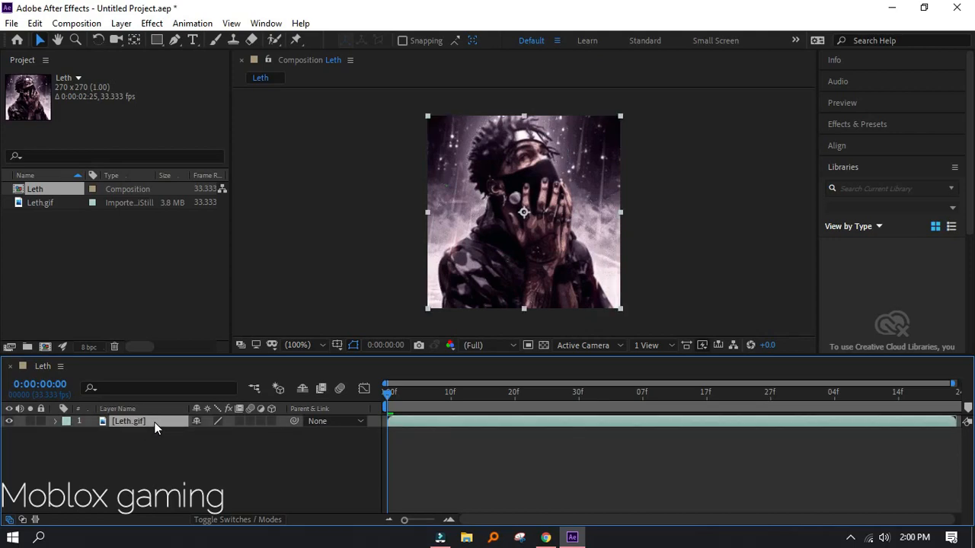
pyautogui.click(153, 467)
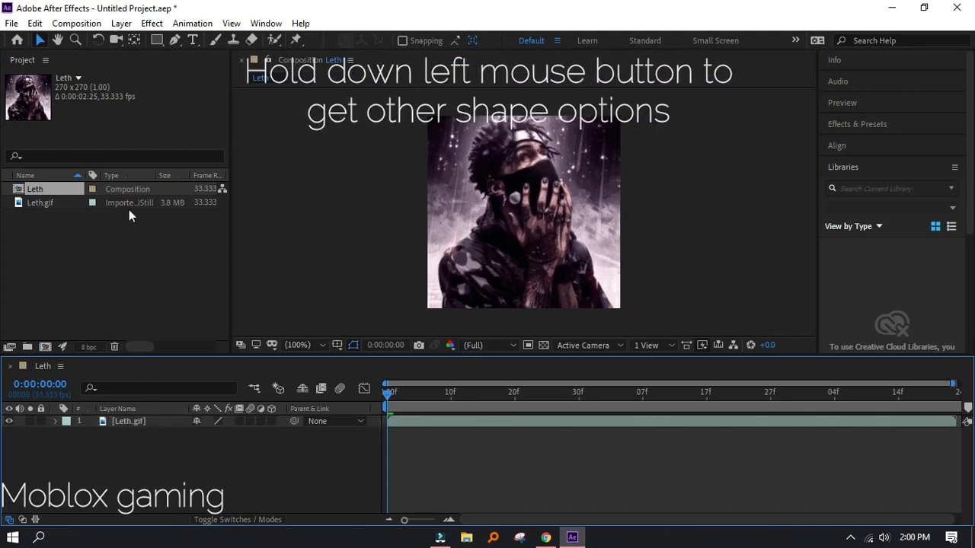
pyautogui.click(161, 40)
pyautogui.moveTo(161, 42); pyautogui.dragTo(190, 70)
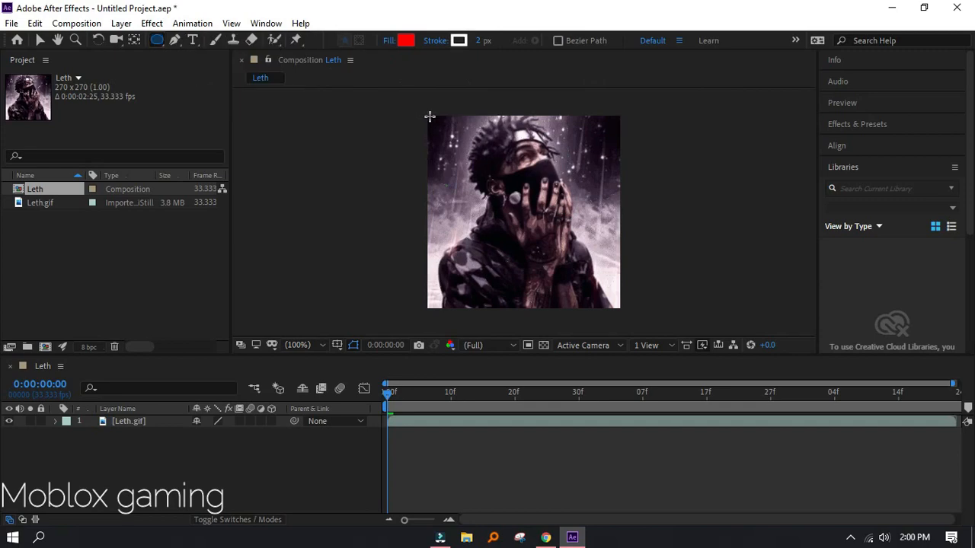
pyautogui.moveTo(430, 117)
pyautogui.mouseDown()
pyautogui.moveTo(616, 302)
pyautogui.moveTo(565, 307)
pyautogui.mouseUp()
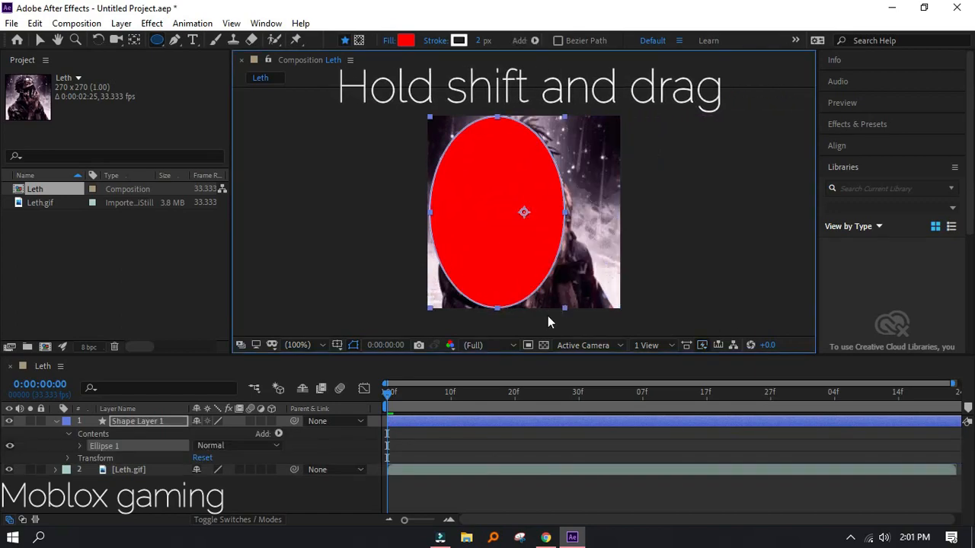
pyautogui.hotkey('ctrl', 'z')
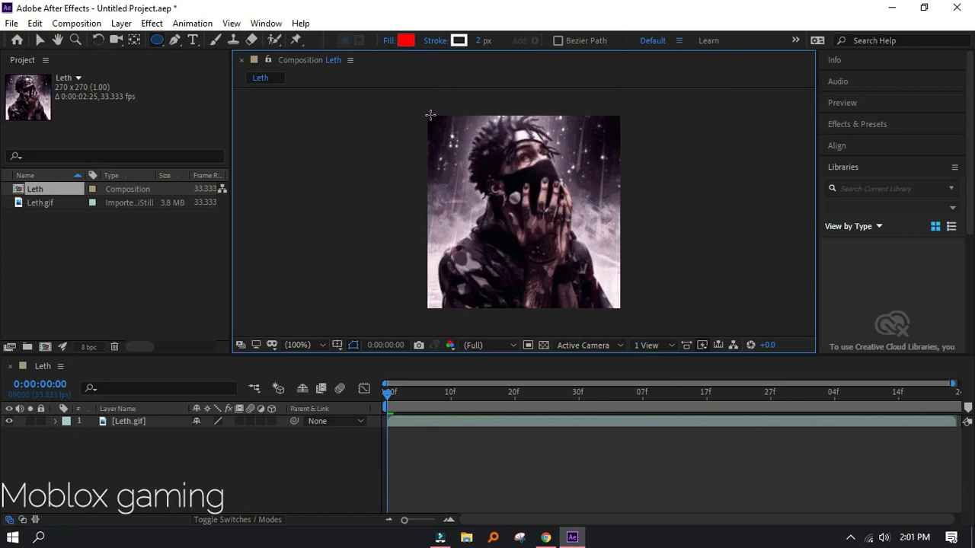
pyautogui.moveTo(428, 117); pyautogui.dragTo(607, 307)
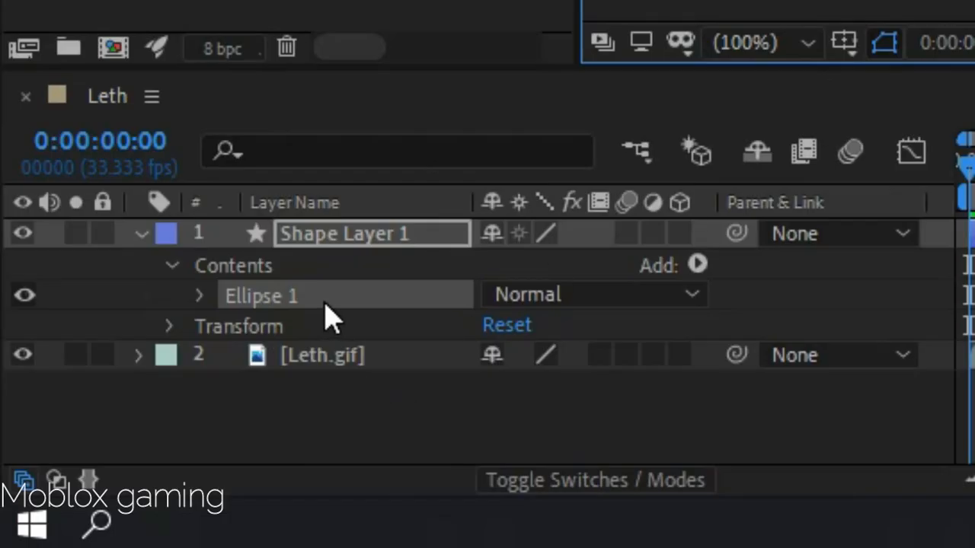
# - Set the opacity of Fill 1 in the circle's Ellipse 1 group to 1%
pyautogui.click(198, 297)
pyautogui.click(230, 385)
pyautogui.scroll(-3, 424, 386)
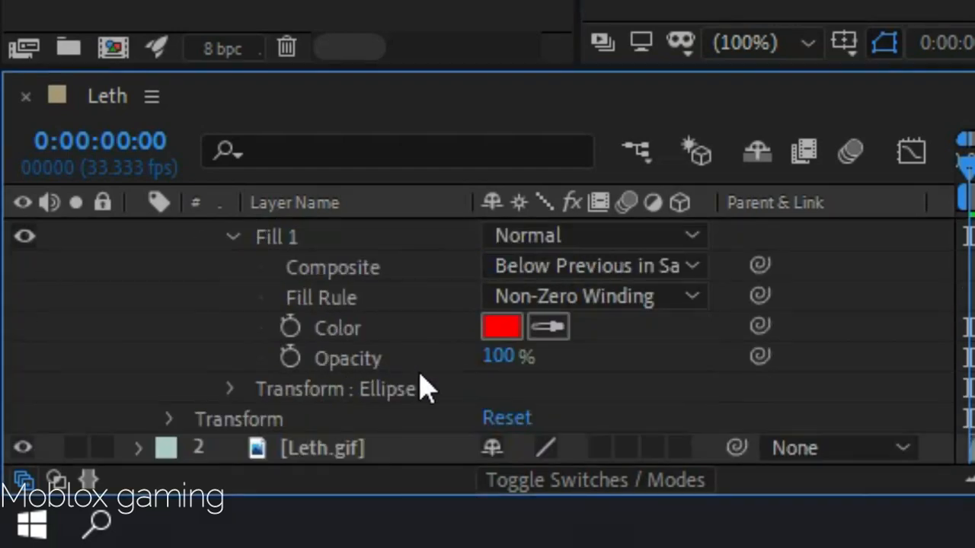
pyautogui.moveTo(501, 359); pyautogui.dragTo(11, 400)
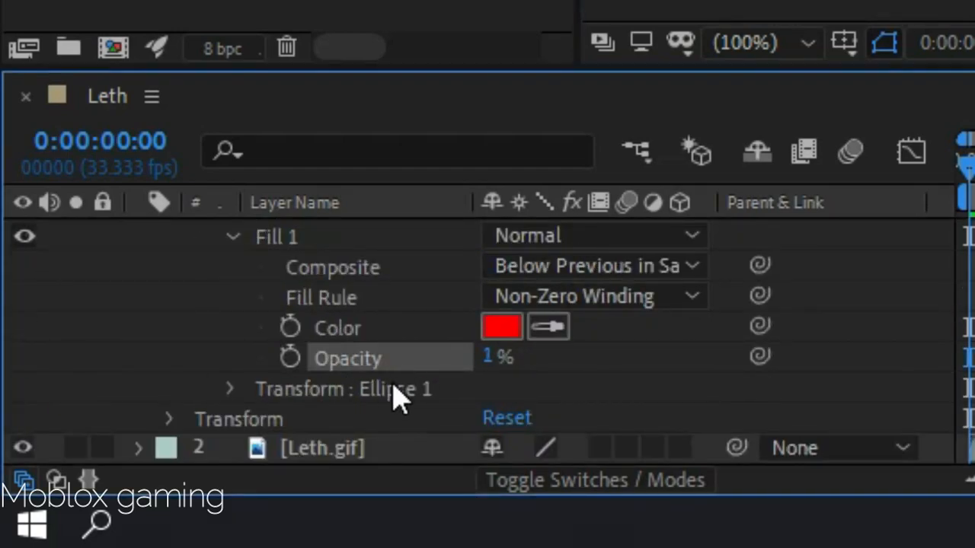
pyautogui.scroll(5, 401, 392)
pyautogui.click(231, 387)
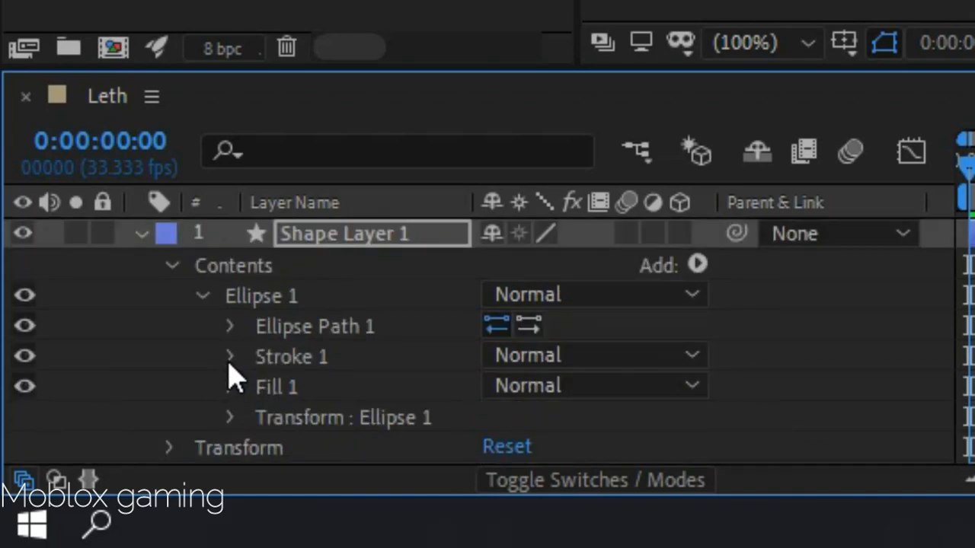
# - Set the Stroke Width of the circle's Stroke 1 to 0.5, collapse the layer's properties, and select Shape Layer 1
pyautogui.click(230, 358)
pyautogui.scroll(-4, 365, 366)
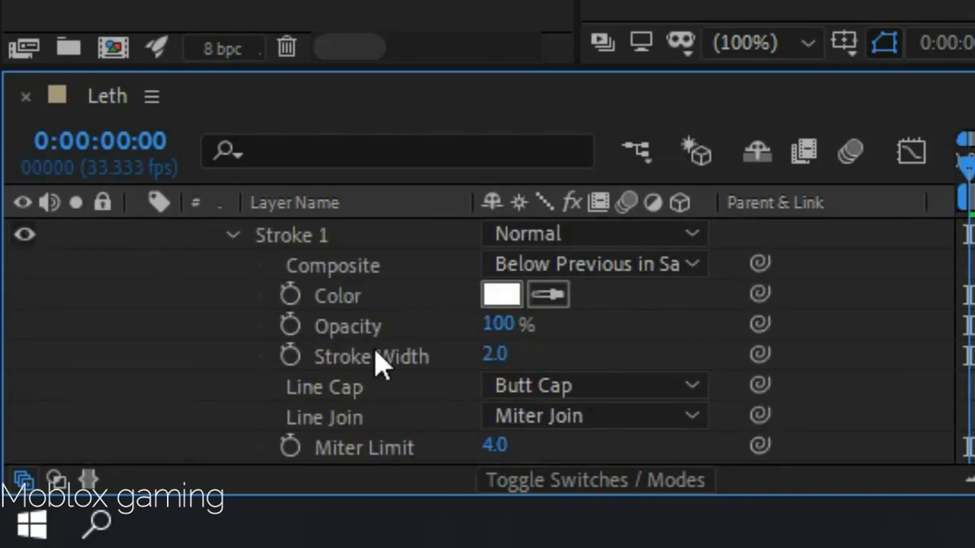
pyautogui.click(496, 352)
pyautogui.write('0.5')
pyautogui.press('Return')
pyautogui.scroll(4, 500, 356)
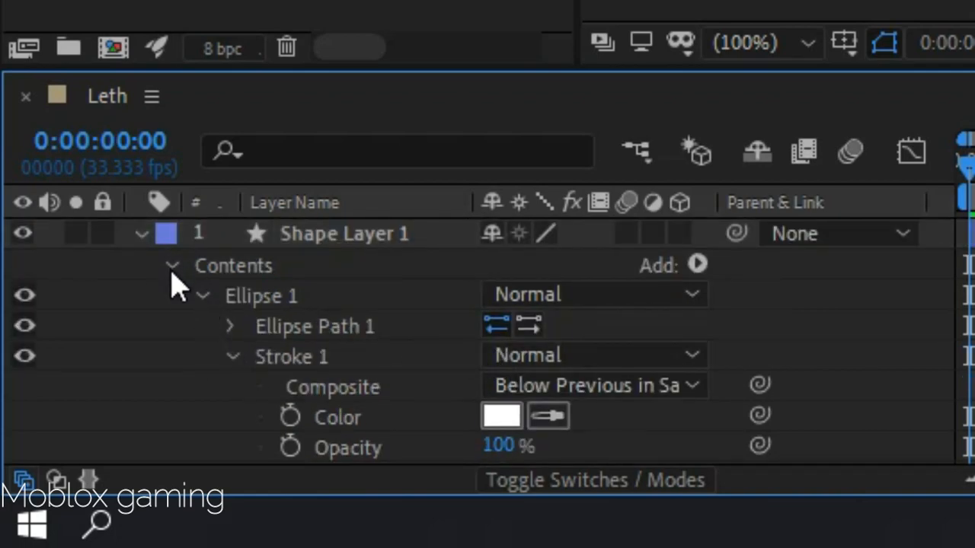
pyautogui.click(172, 265)
pyautogui.click(141, 235)
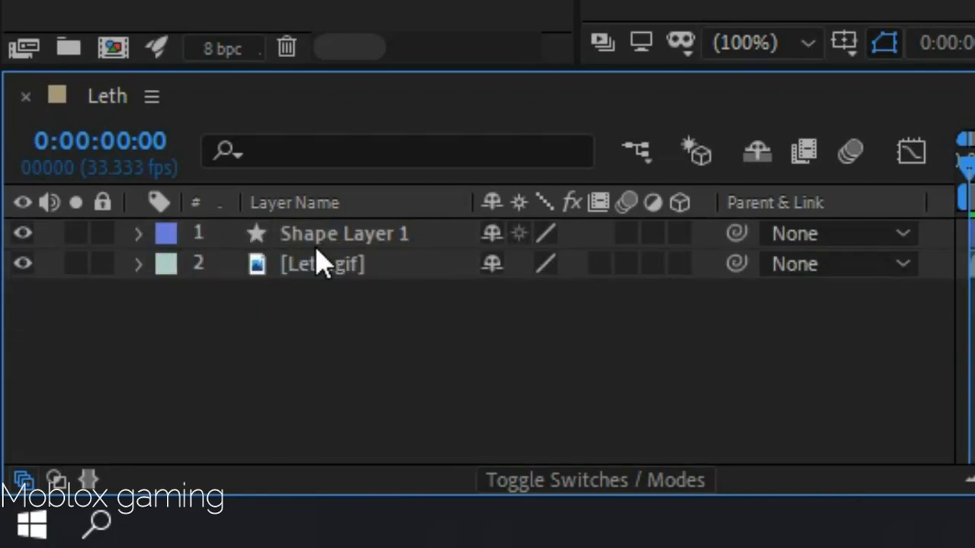
pyautogui.click(343, 236)
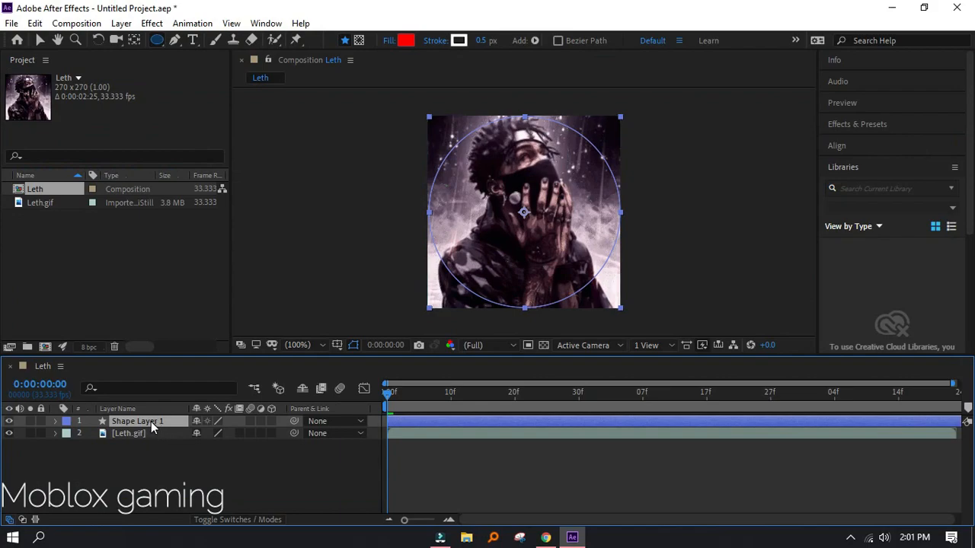
# - Pre-compose Shape Layer 1 as Shape Layer 1 Comp 1, moving all attributes into the new composition
pyautogui.click(124, 25)
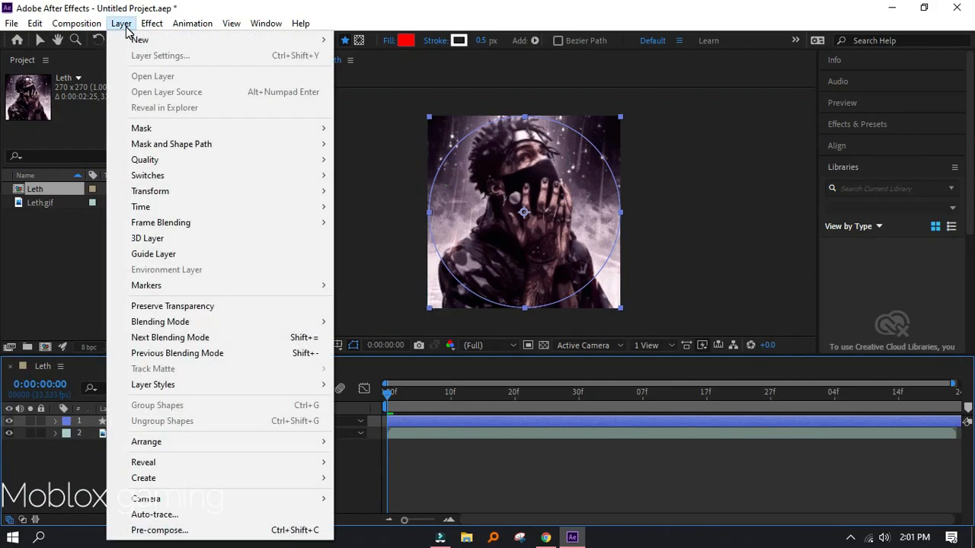
pyautogui.click(200, 530)
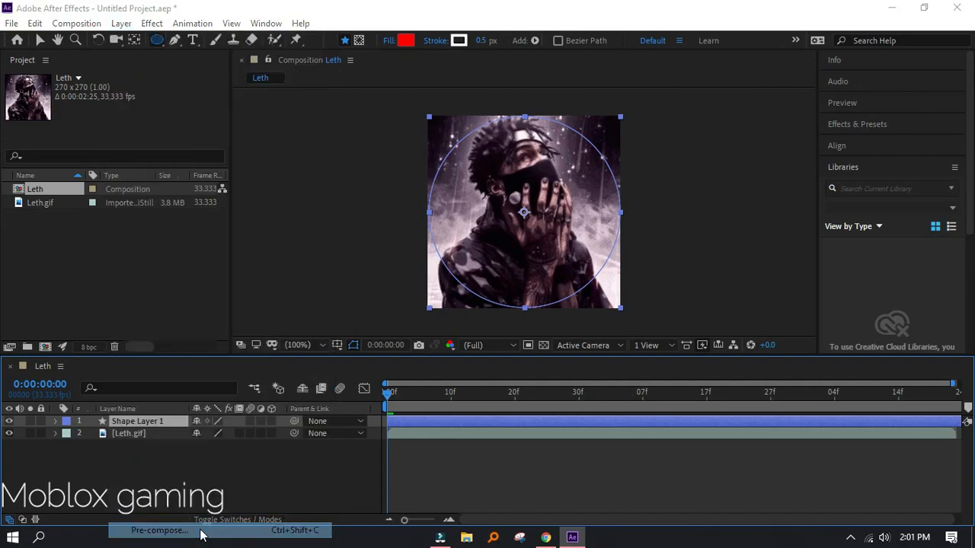
pyautogui.click(417, 284)
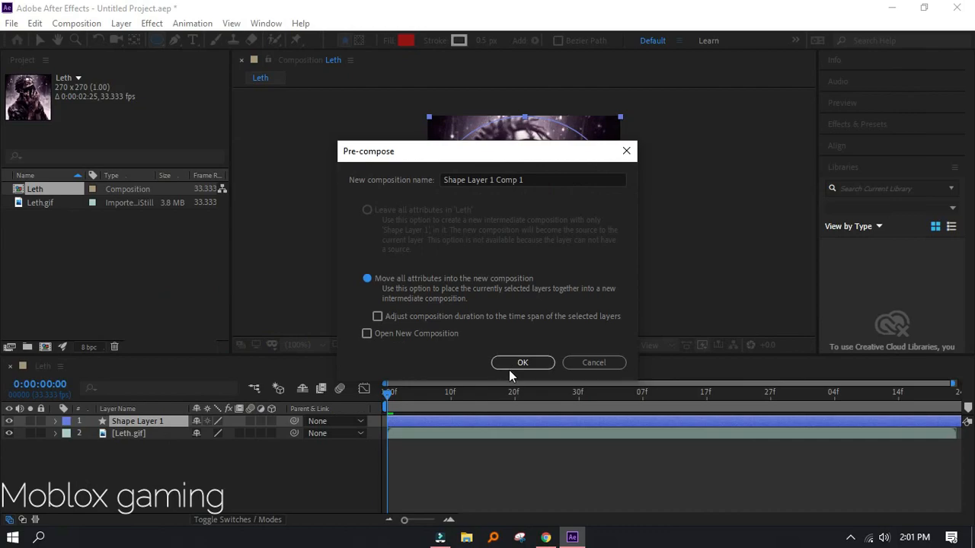
pyautogui.click(556, 527)
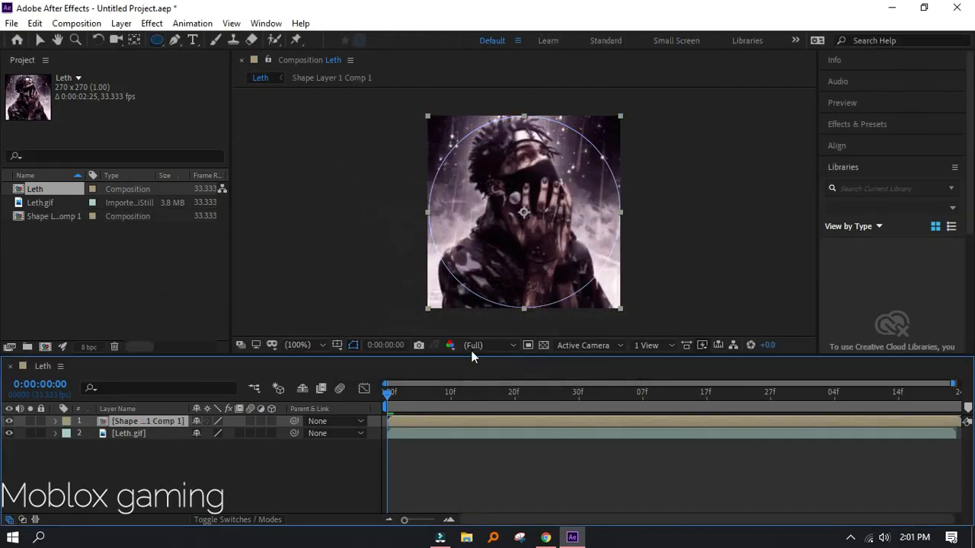
# - Auto-trace the pre-composed circle layer at the current frame using its Alpha channel
pyautogui.click(123, 24)
pyautogui.click(189, 517)
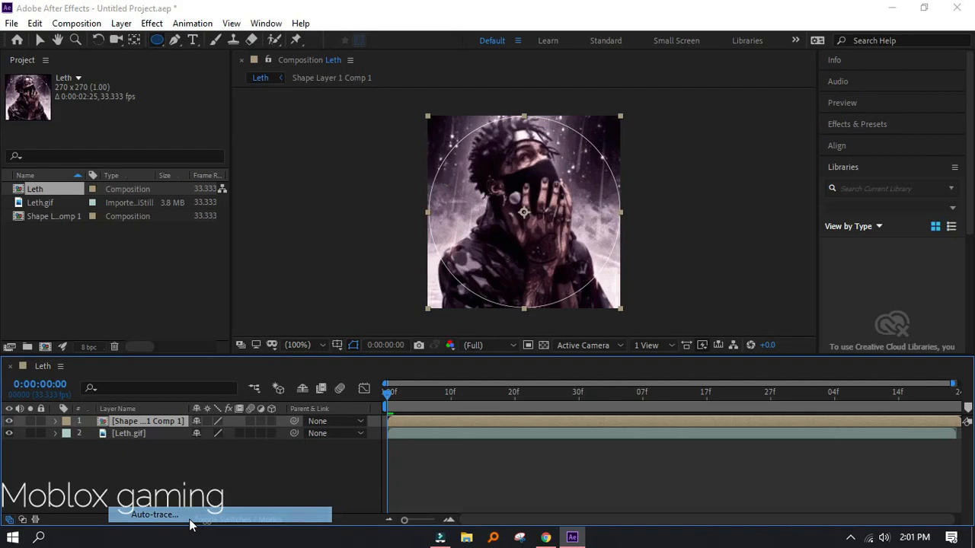
pyautogui.click(431, 317)
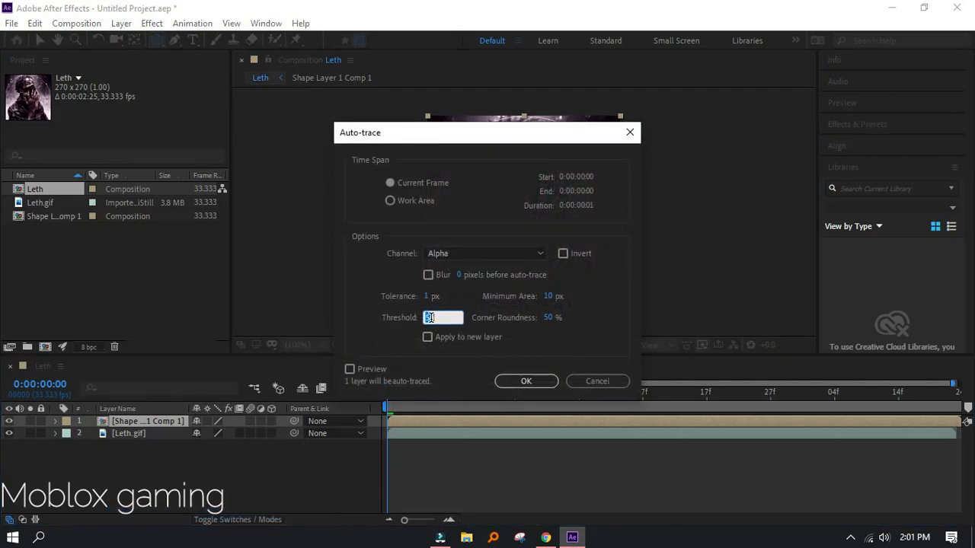
pyautogui.click(526, 380)
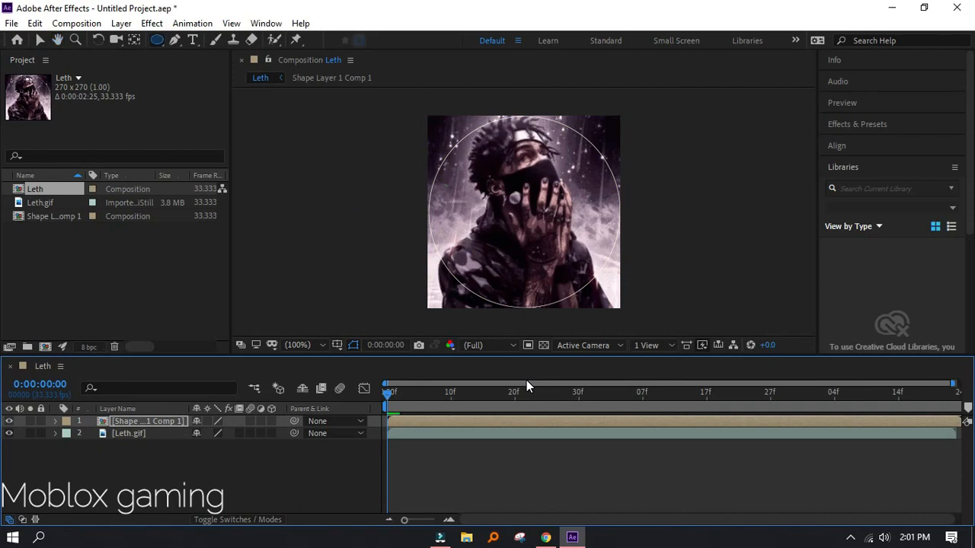
# - Preview the Leth animation with the traced circle and return to the first frame
pyautogui.moveTo(396, 404); pyautogui.dragTo(429, 405)
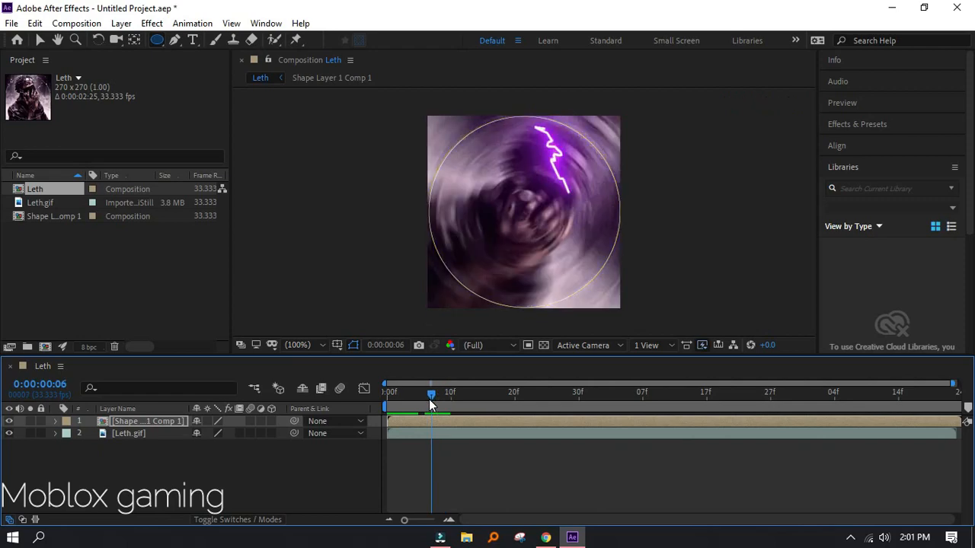
pyautogui.press('space')
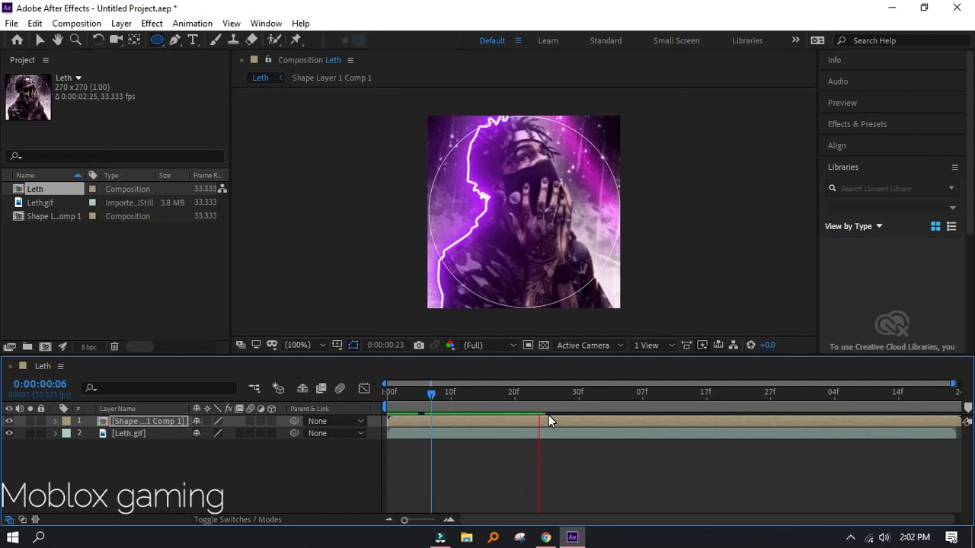
pyautogui.press('space')
pyautogui.moveTo(540, 393); pyautogui.dragTo(294, 383)
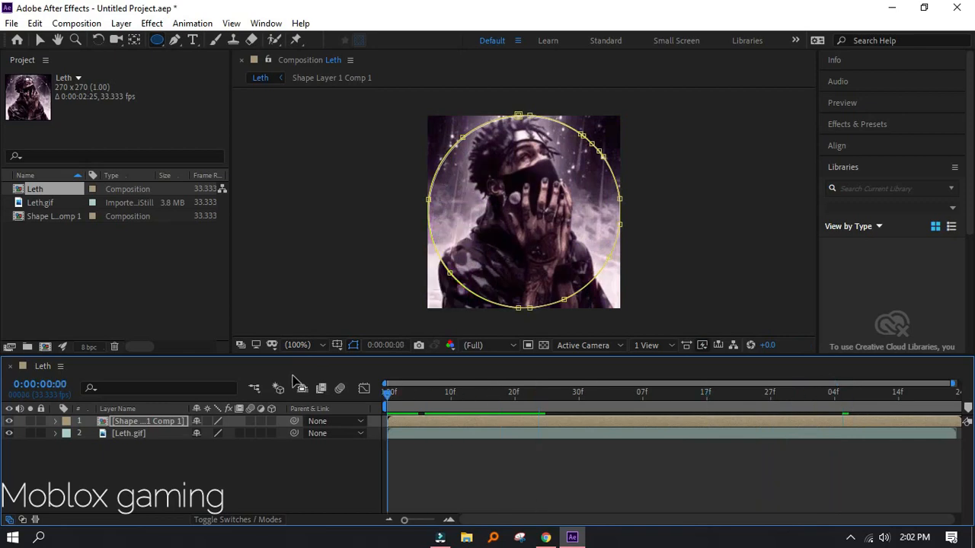
# - Find the Video Copilot Saber effect and apply it to the Shape Layer 1 Comp 1 layer
pyautogui.click(106, 412)
pyautogui.click(144, 421)
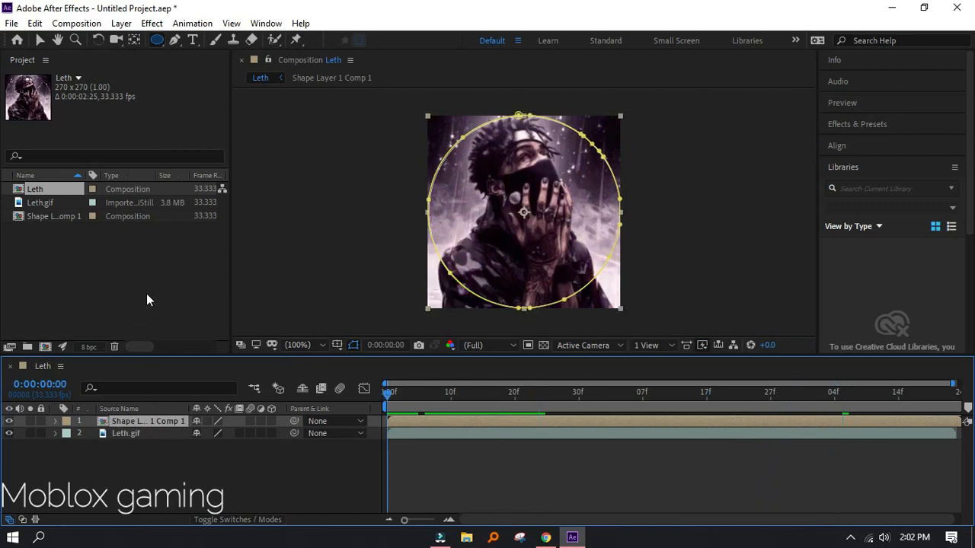
pyautogui.click(899, 128)
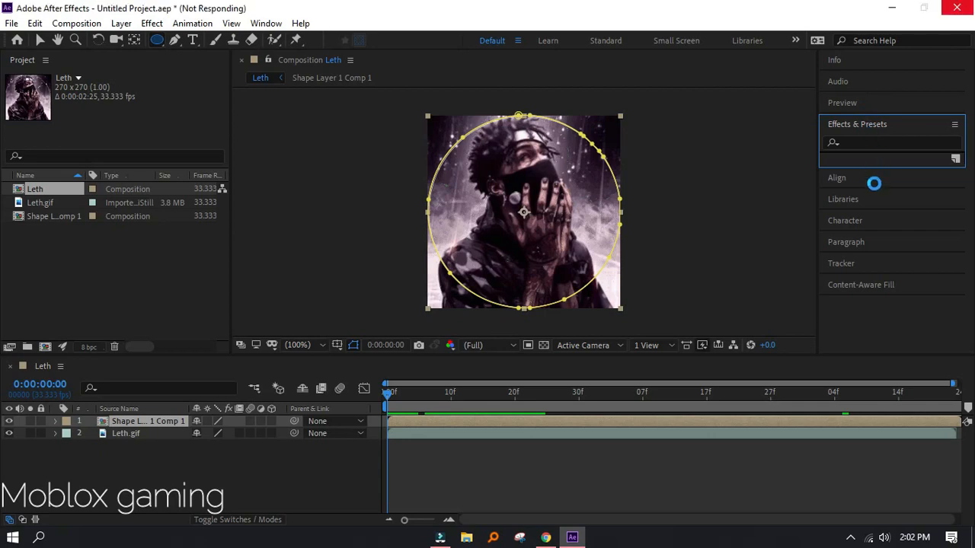
pyautogui.click(893, 145)
pyautogui.write('ef')
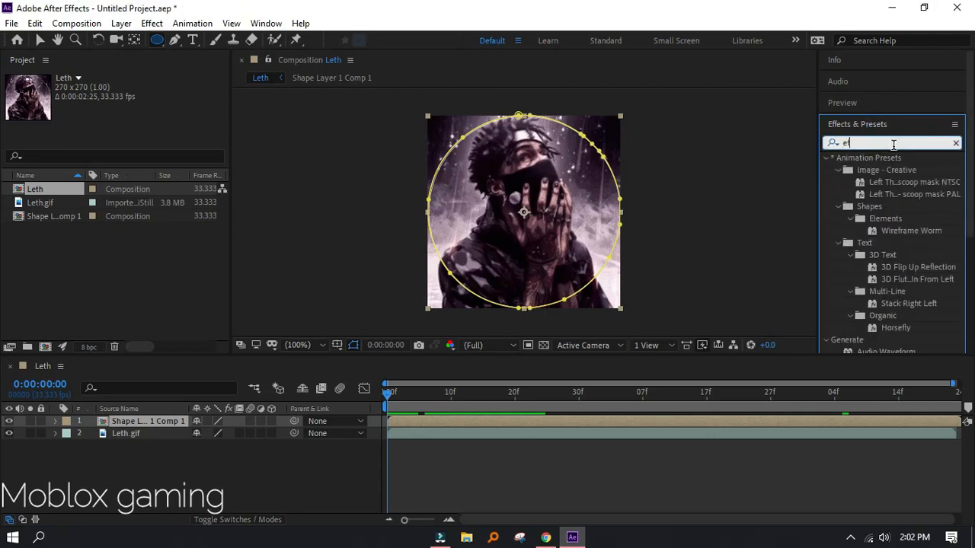
pyautogui.press('BackSpace')
pyautogui.press('BackSpace')
pyautogui.write('saber')
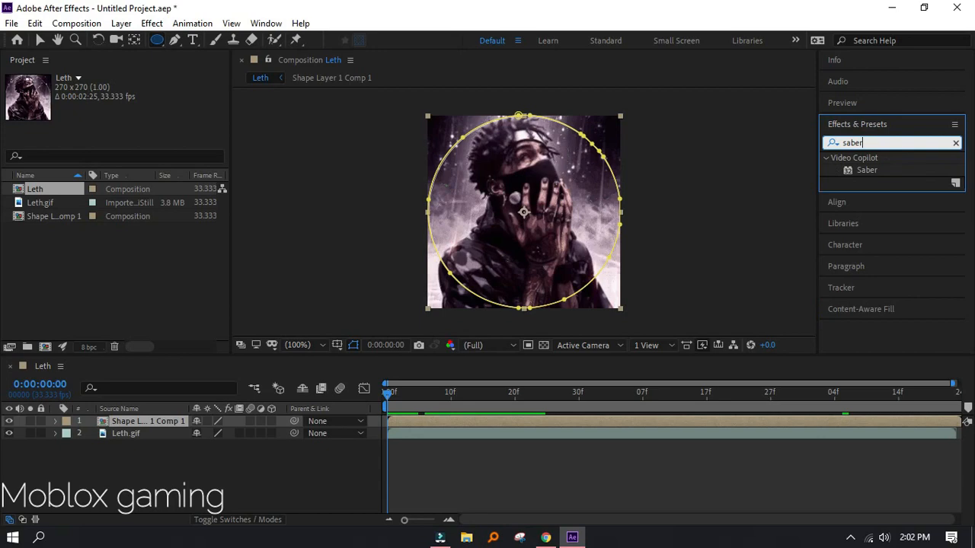
pyautogui.moveTo(898, 167); pyautogui.dragTo(170, 423)
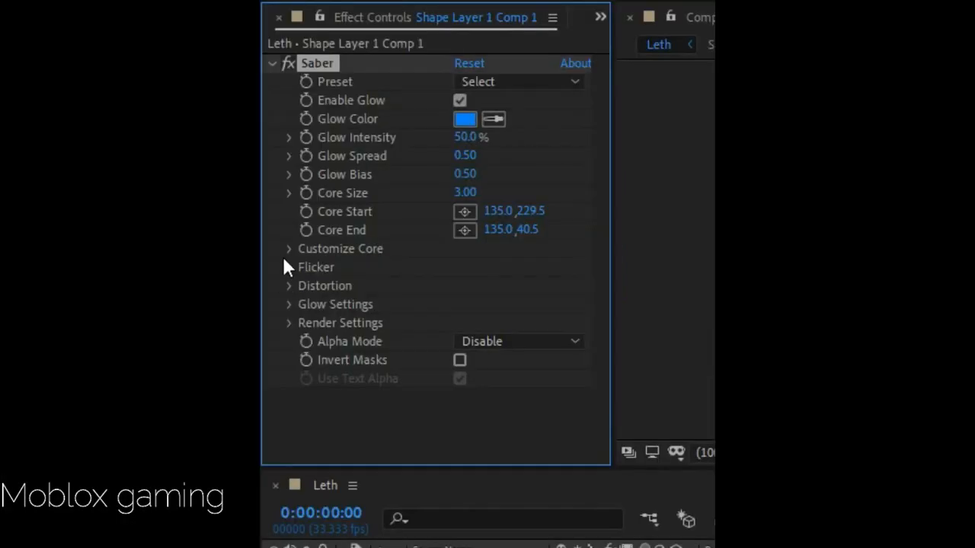
# - Set Saber's Core Type to Layer Masks in its Customize Core settings
pyautogui.click(285, 254)
pyautogui.scroll(-1, 316, 259)
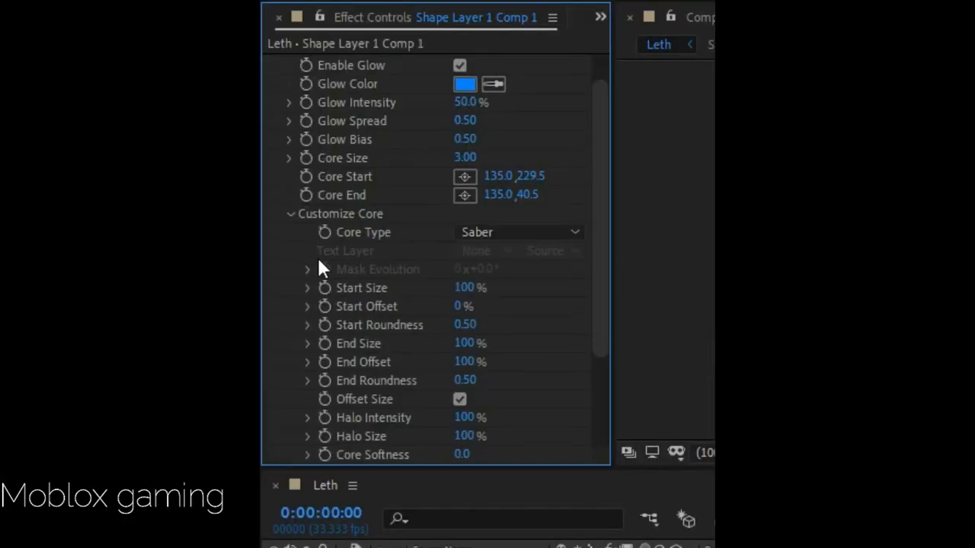
pyautogui.click(469, 232)
pyautogui.click(475, 279)
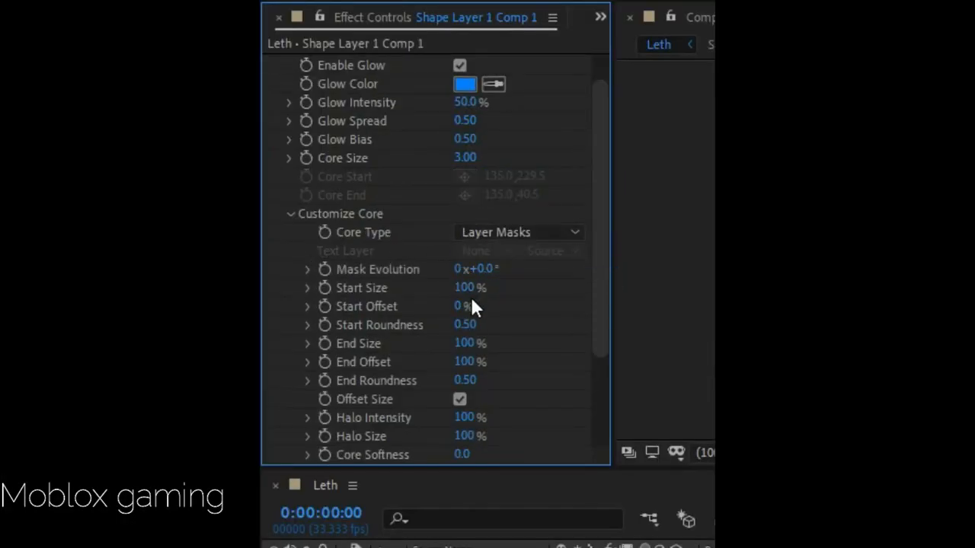
# - Set Saber's Composite Settings to Transparent in its Render Settings, and collapse the effect's expanded groups
pyautogui.scroll(-3, 429, 337)
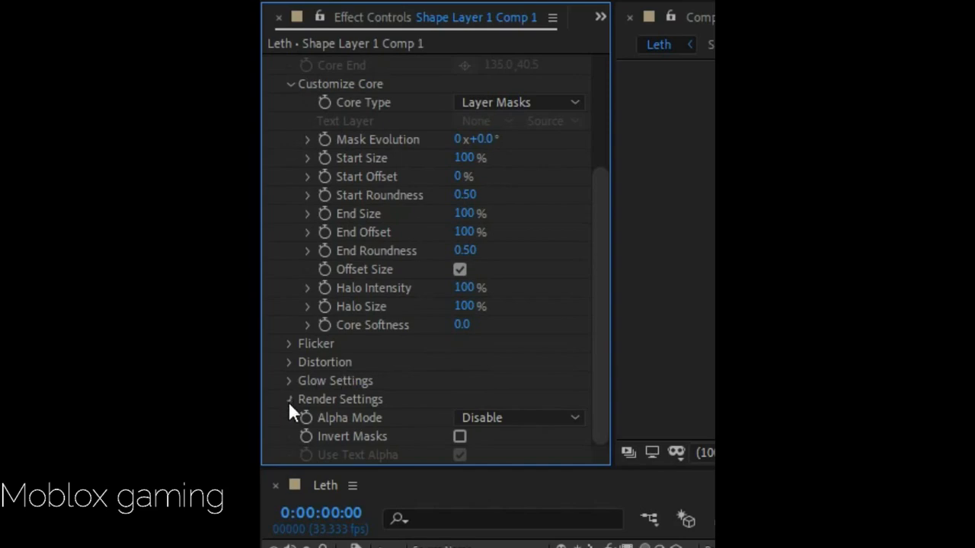
pyautogui.scroll(-3, 530, 355)
pyautogui.click(508, 457)
pyautogui.click(512, 477)
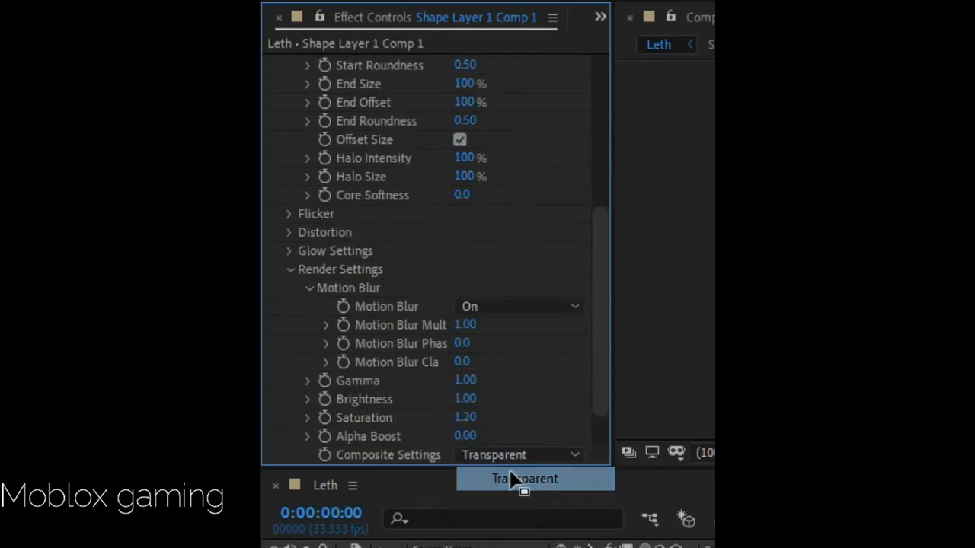
pyautogui.scroll(4, 481, 365)
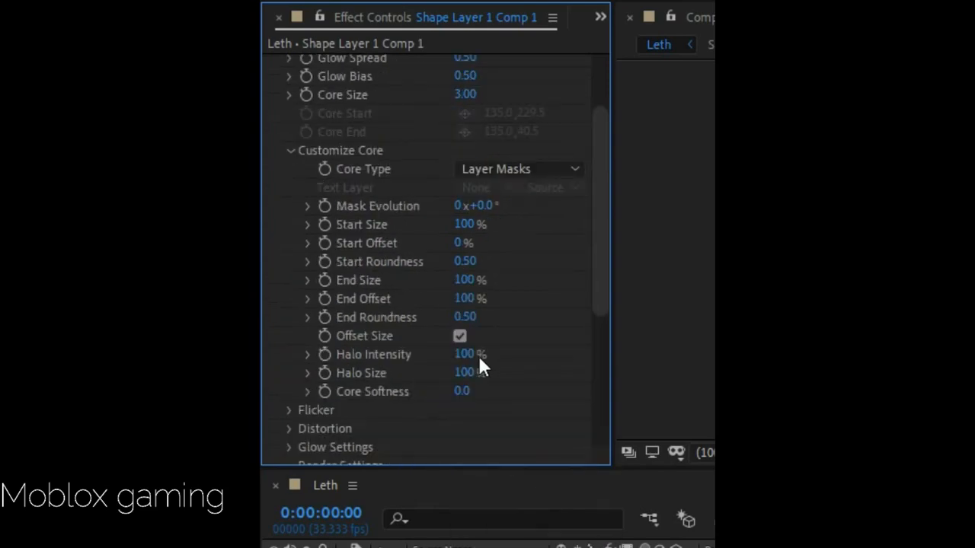
pyautogui.click(289, 447)
pyautogui.scroll(-5, 291, 450)
pyautogui.click(290, 202)
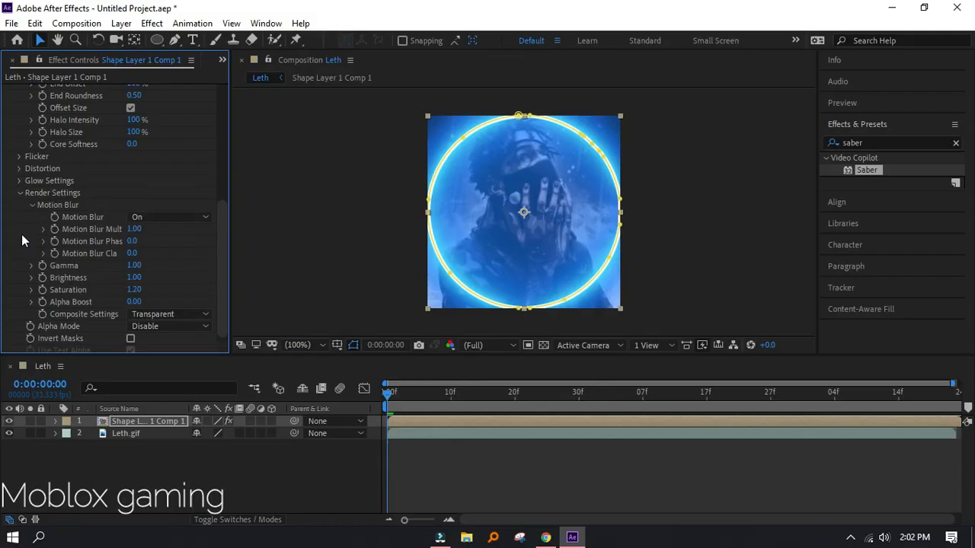
pyautogui.click(21, 194)
pyautogui.scroll(2, 21, 168)
pyautogui.click(21, 169)
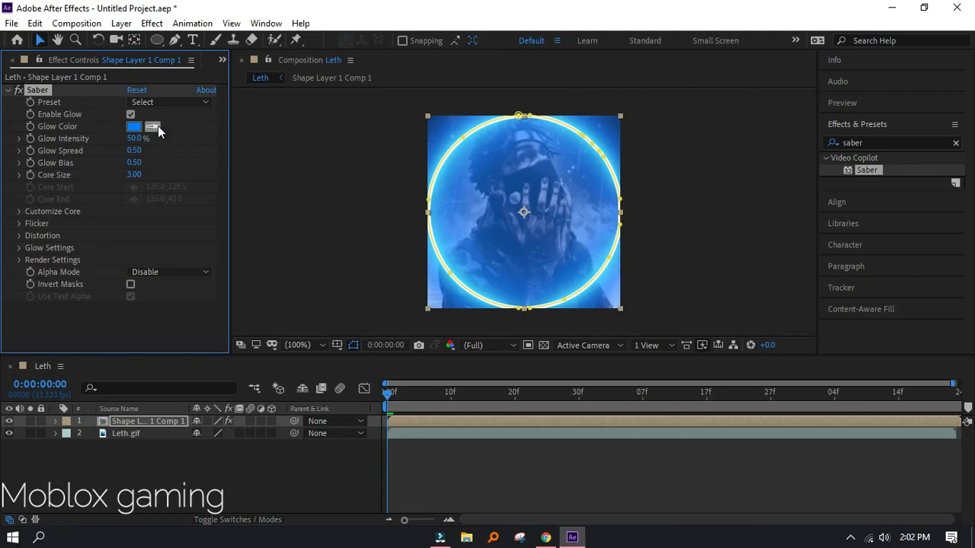
# - Reduce Saber's Glow Intensity to 15% and Core Size to 2.00, and apply the Neon preset
pyautogui.moveTo(137, 139); pyautogui.dragTo(131, 173)
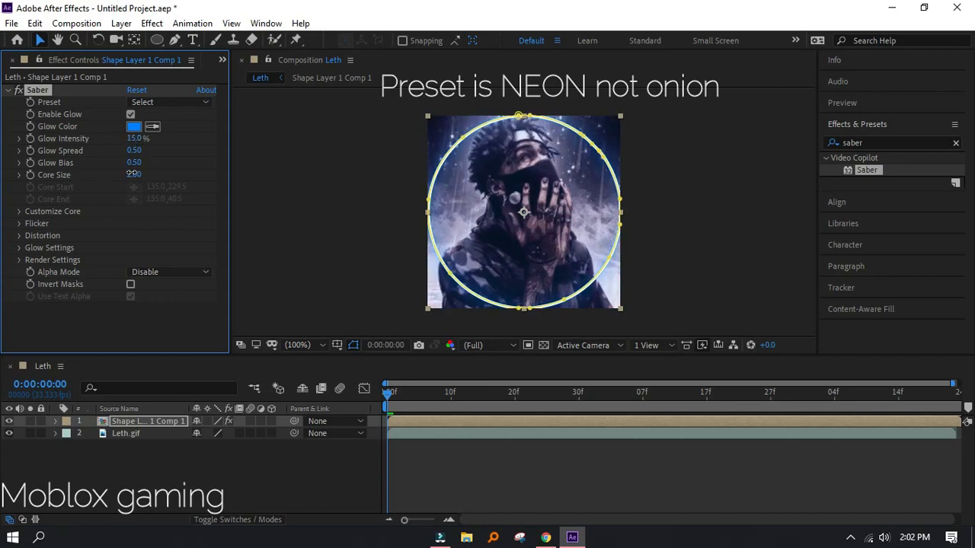
pyautogui.click(141, 102)
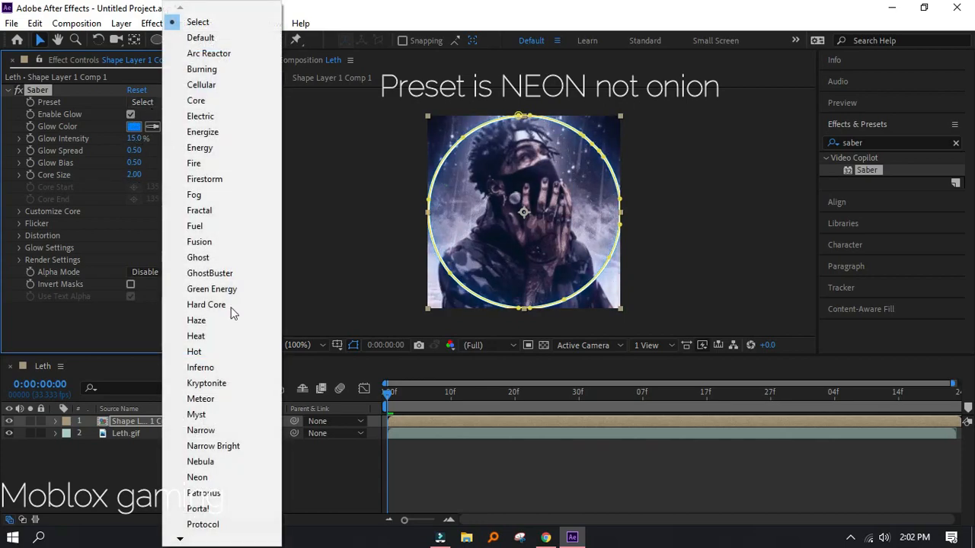
pyautogui.click(237, 475)
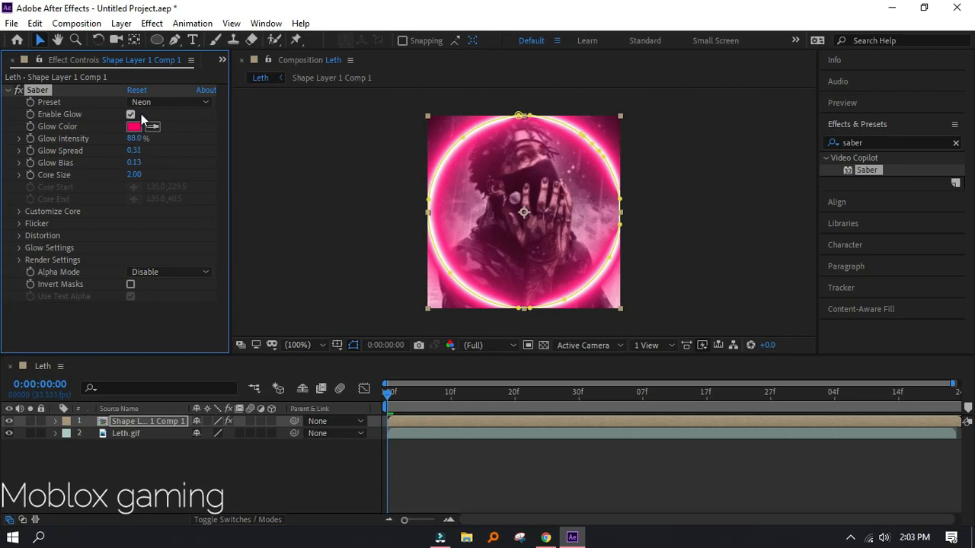
# - Set Saber's Glow Intensity to 70%, Glow Spread to 0.39, Glow Bias to 0.19 and Core Size to 1.70, and preview the animation
pyautogui.moveTo(135, 138); pyautogui.dragTo(129, 140)
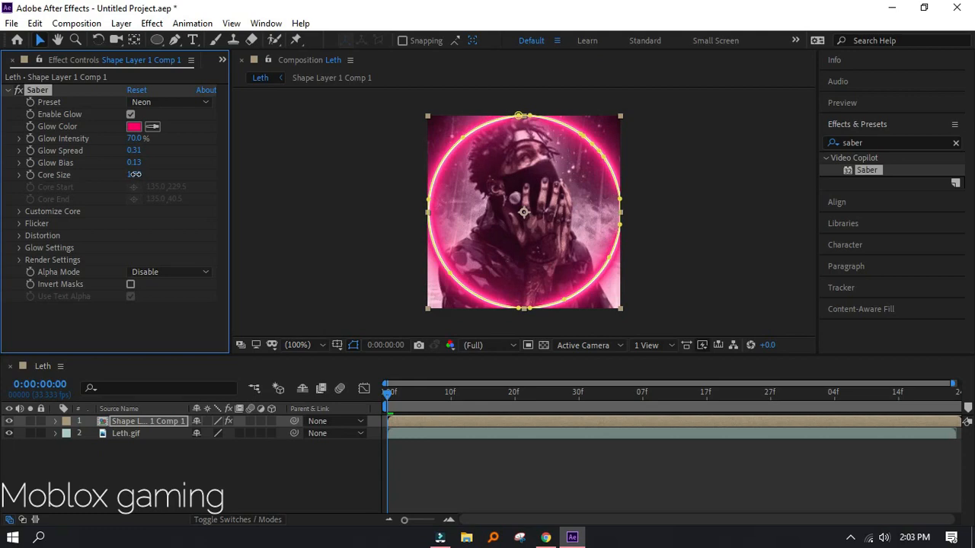
pyautogui.moveTo(135, 163); pyautogui.dragTo(144, 160)
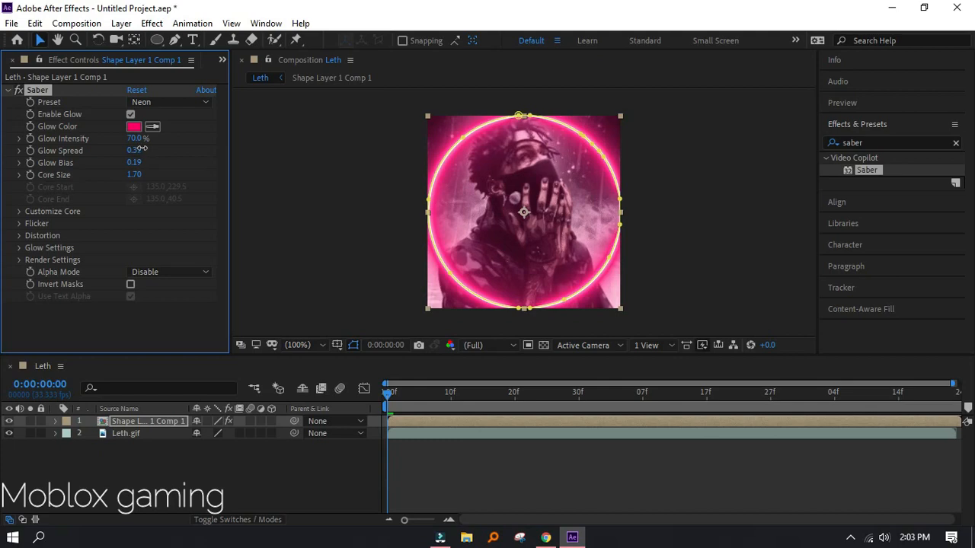
pyautogui.moveTo(150, 150); pyautogui.dragTo(154, 159)
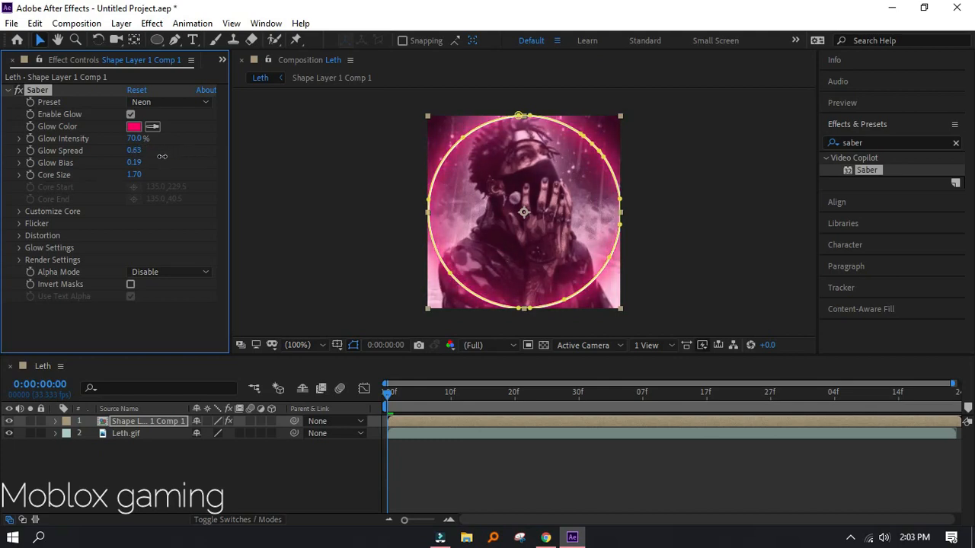
pyautogui.press('space')
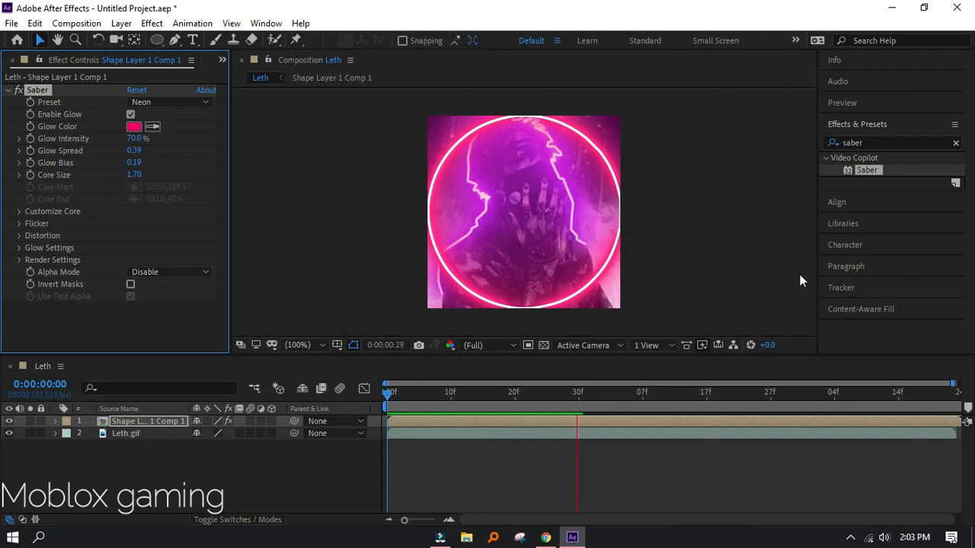
pyautogui.press('space')
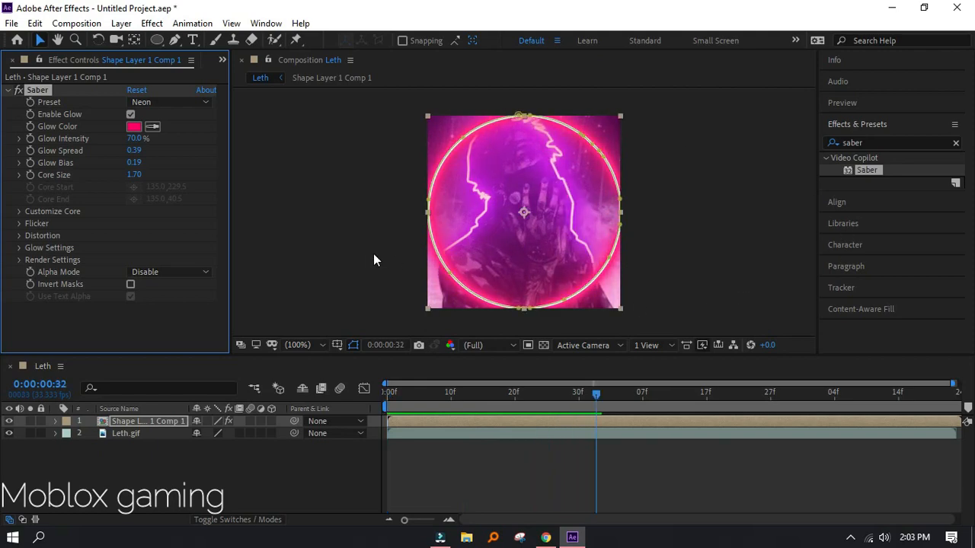
# - Change Saber's Glow Color to a softer, less saturated pink and hide the mask outlines in the composition view
pyautogui.click(134, 126)
pyautogui.click(418, 252)
pyautogui.click(419, 225)
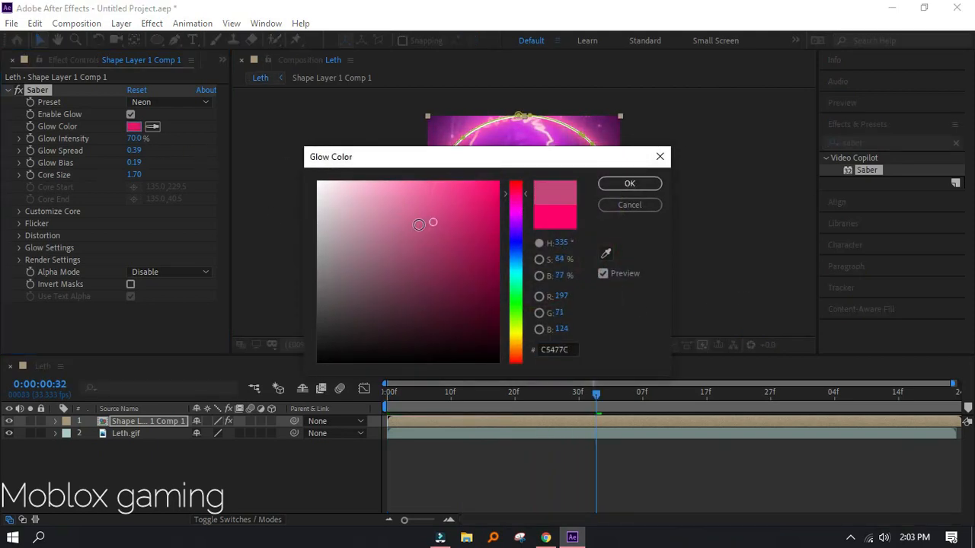
pyautogui.click(640, 184)
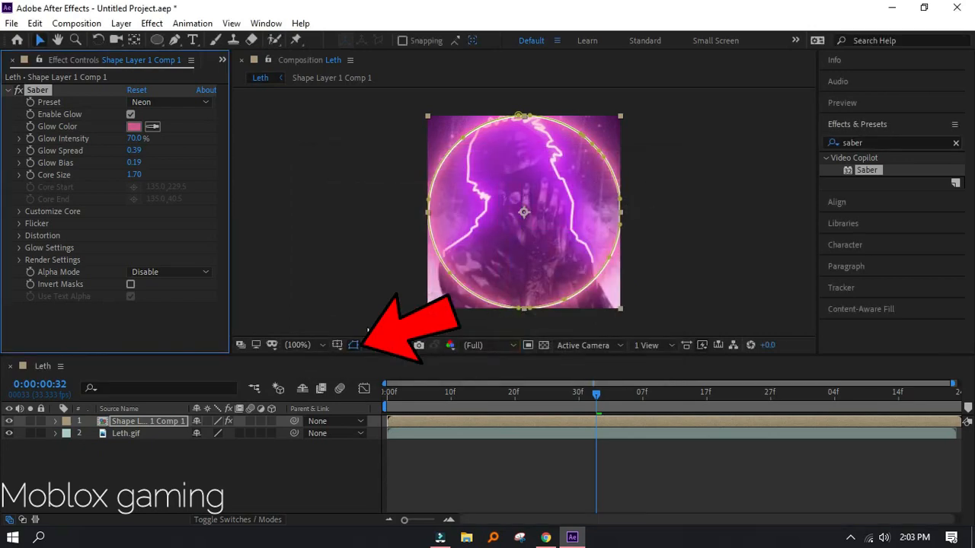
pyautogui.click(354, 345)
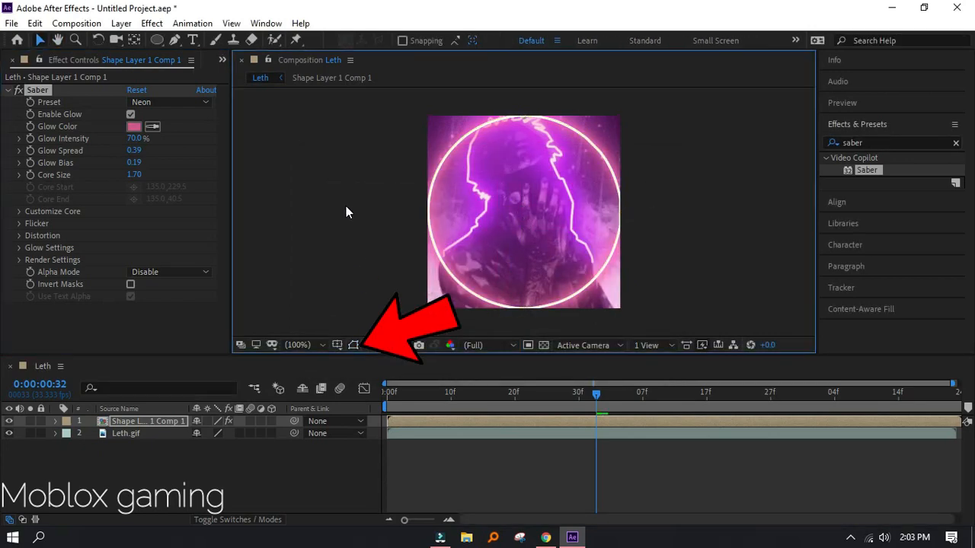
# - Return the playhead to the first frame and set Saber's End Size to 0% under Customize Core
pyautogui.moveTo(632, 393); pyautogui.dragTo(326, 339)
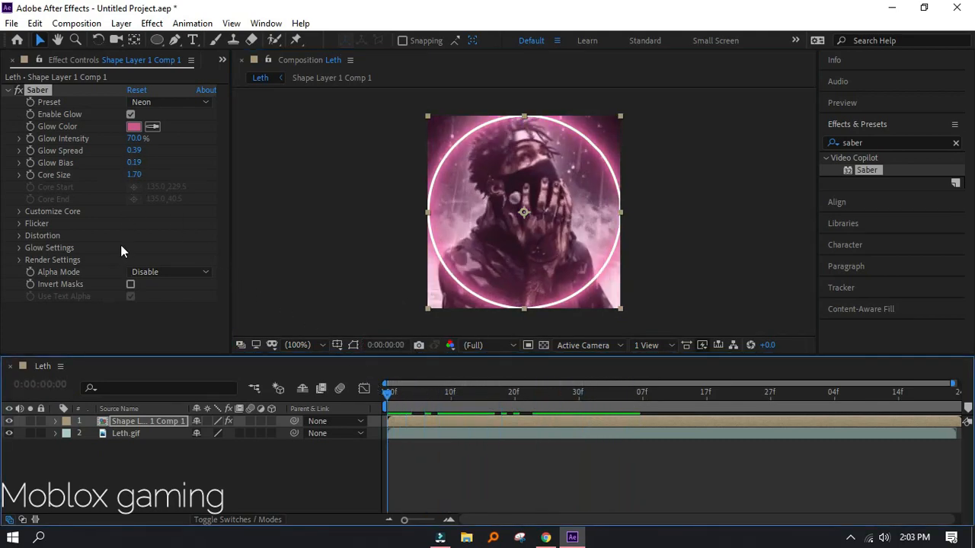
pyautogui.click(18, 211)
pyautogui.scroll(-3, 25, 219)
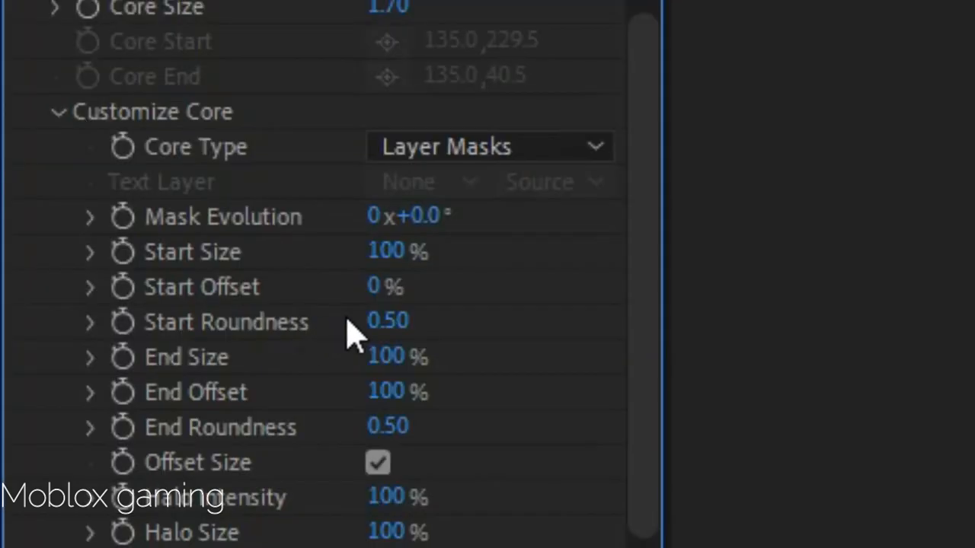
pyautogui.moveTo(385, 354); pyautogui.dragTo(18, 271)
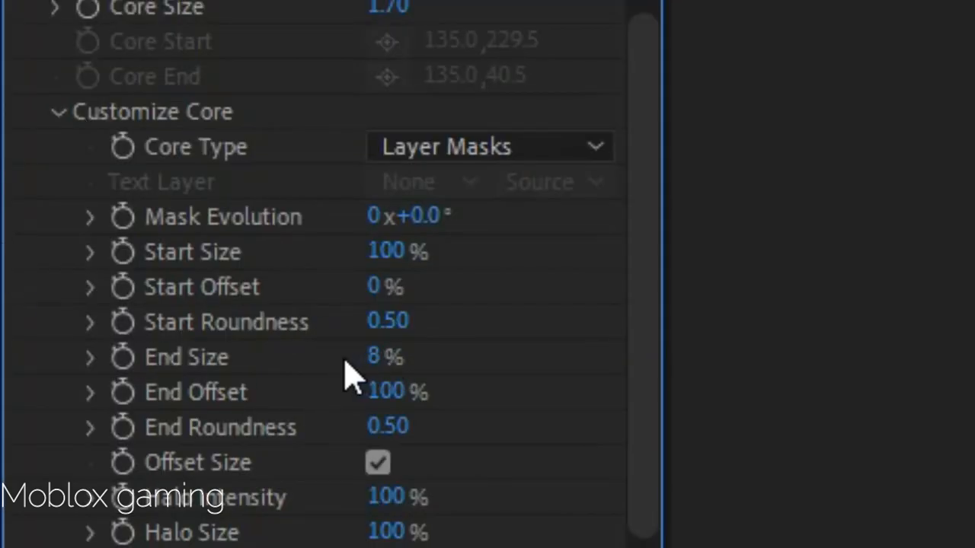
pyautogui.click(373, 356)
pyautogui.write('0')
pyautogui.press('Return')
# - Set Saber's End Offset to 60% under Customize Core
pyautogui.click(384, 389)
pyautogui.write('50')
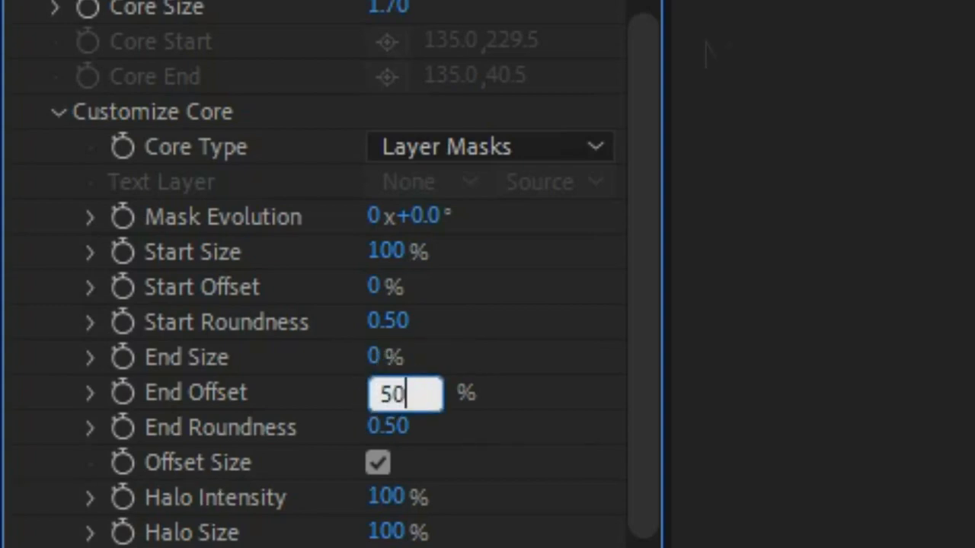
pyautogui.press('Return')
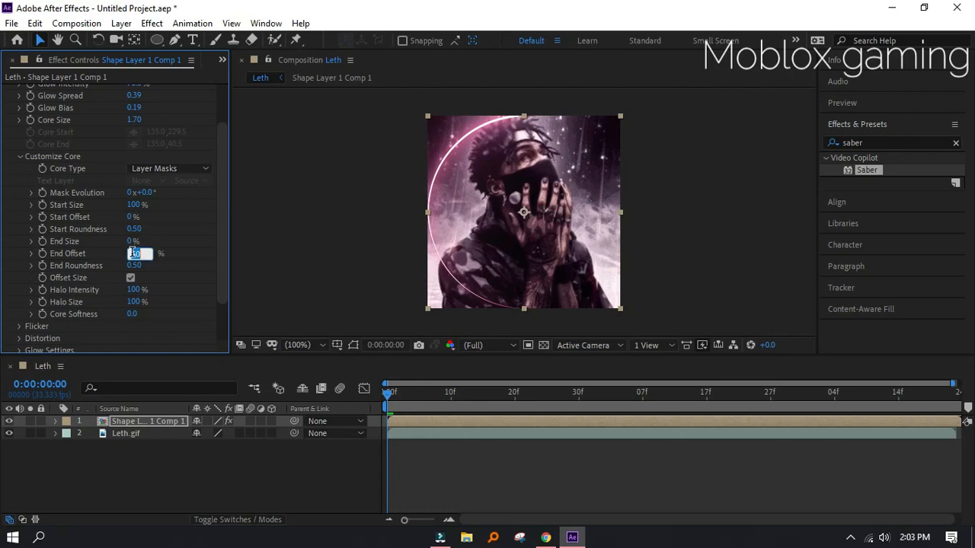
pyautogui.press('Return')
# - Set Saber's Core Size to 3.00 and collapse the Customize Core group
pyautogui.scroll(3, 131, 256)
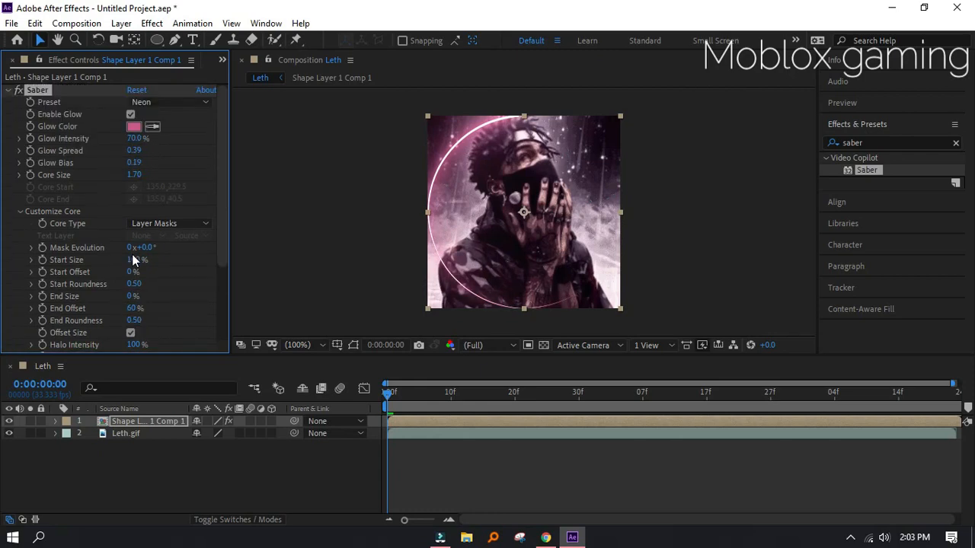
pyautogui.click(134, 176)
pyautogui.write('3')
pyautogui.press('Return')
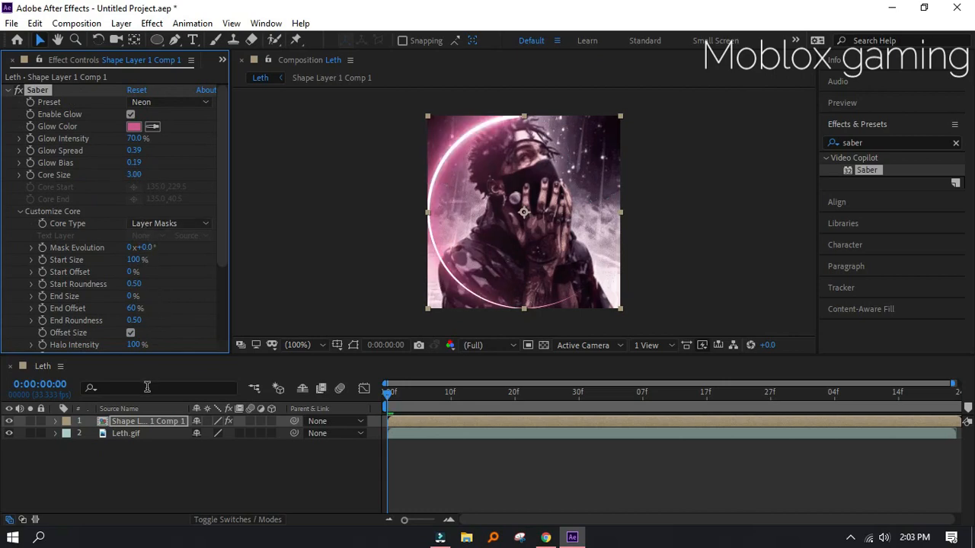
pyautogui.click(22, 213)
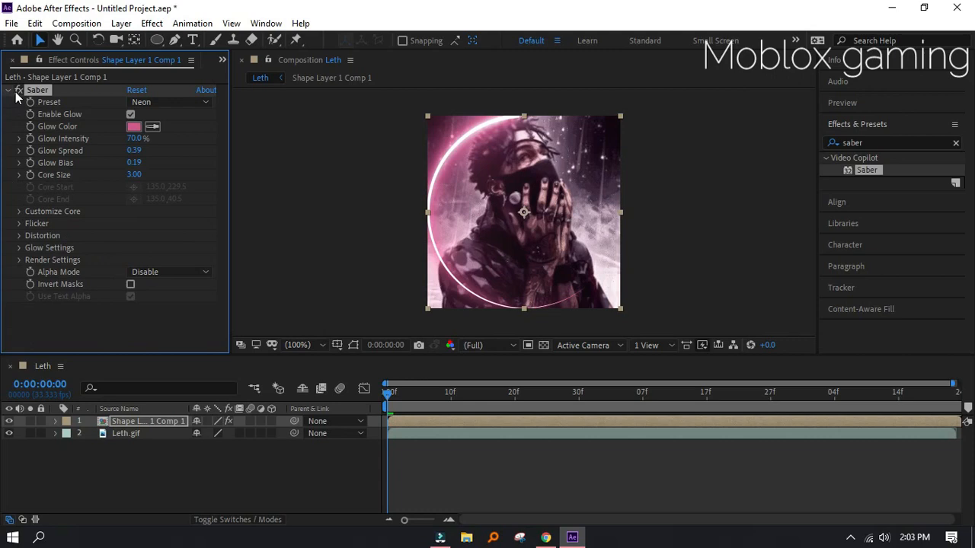
# - Collapse the Saber effect and duplicate the Shape Layer 1 Comp 1 layer
pyautogui.click(7, 90)
pyautogui.click(147, 422)
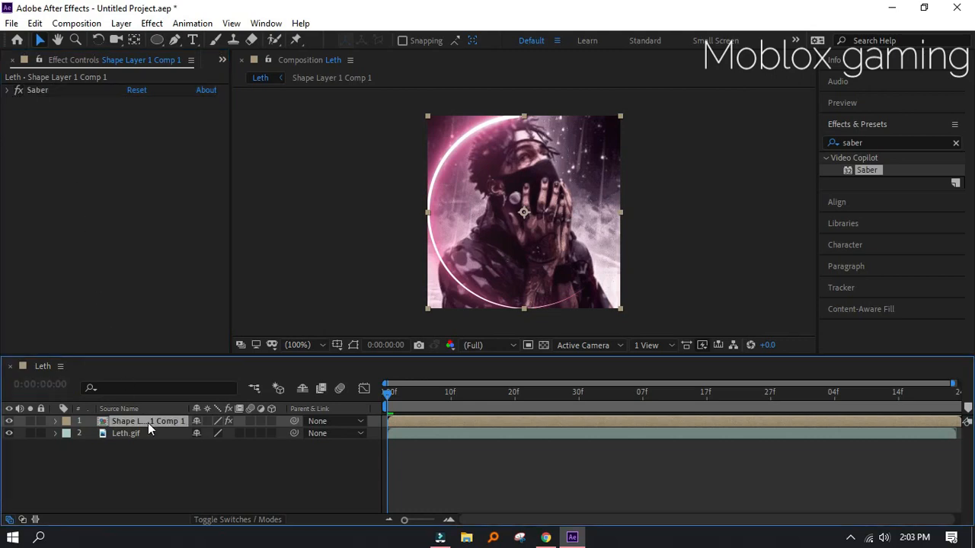
pyautogui.hotkey('ctrl', 'd')
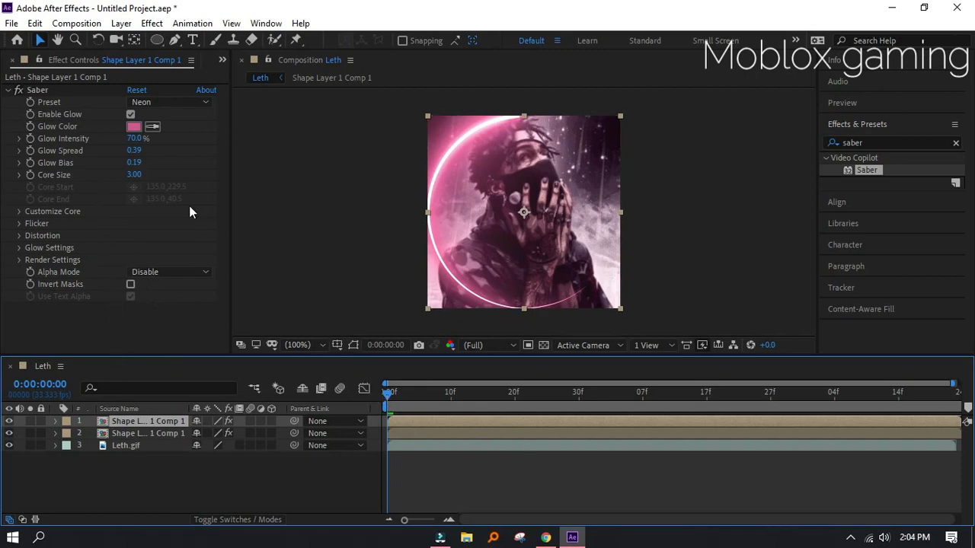
# - Change the top layer's Saber Glow Color to blue-violet 4800FF and preview the animation
pyautogui.click(133, 127)
pyautogui.moveTo(408, 209); pyautogui.dragTo(303, 176)
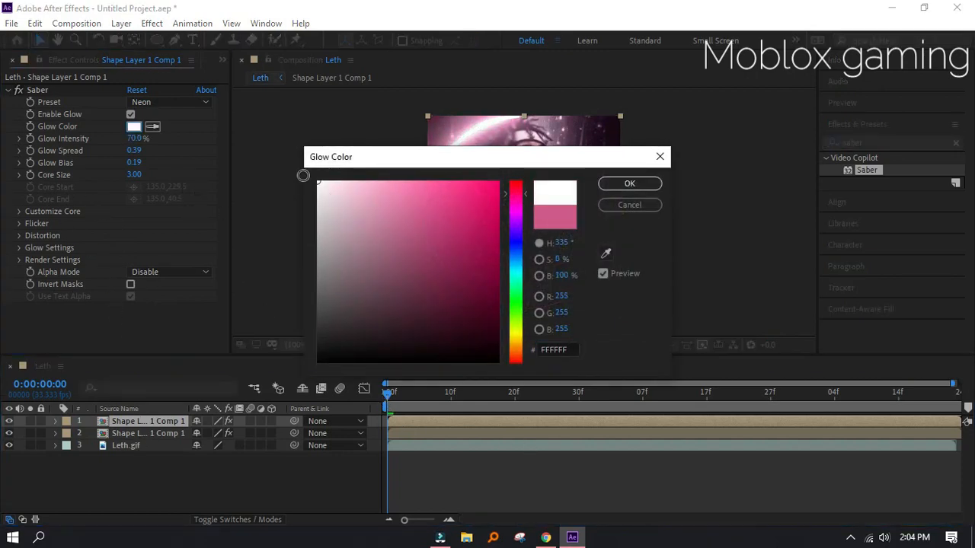
pyautogui.click(517, 233)
pyautogui.click(501, 191)
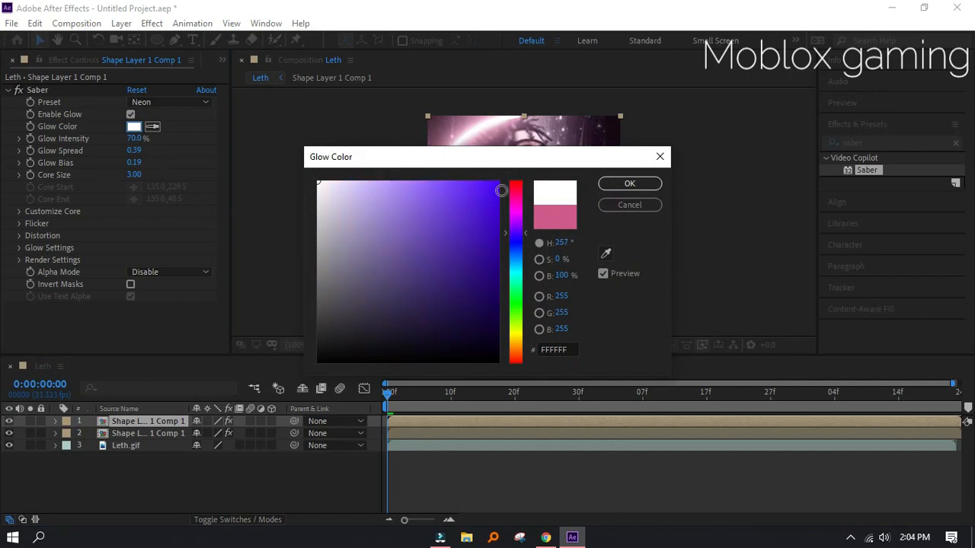
pyautogui.click(644, 184)
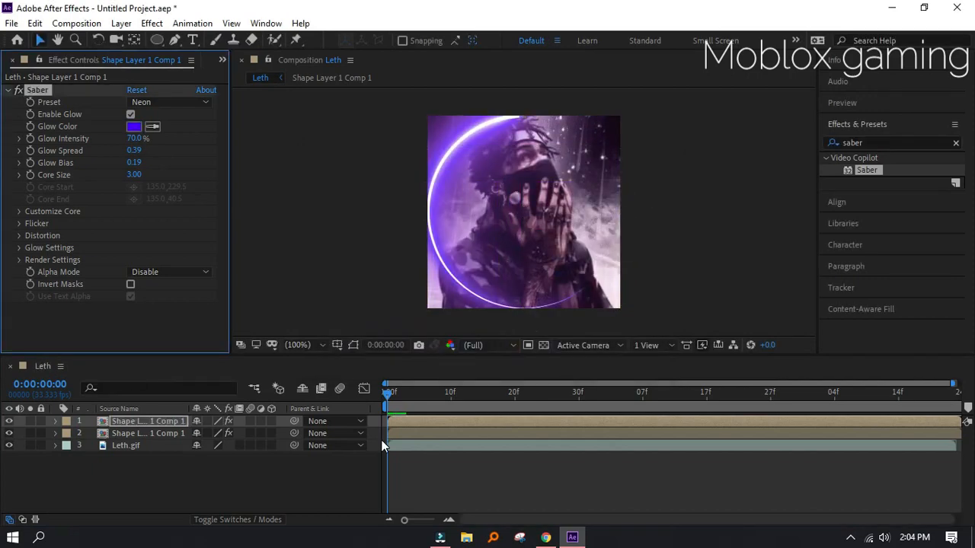
pyautogui.press('space')
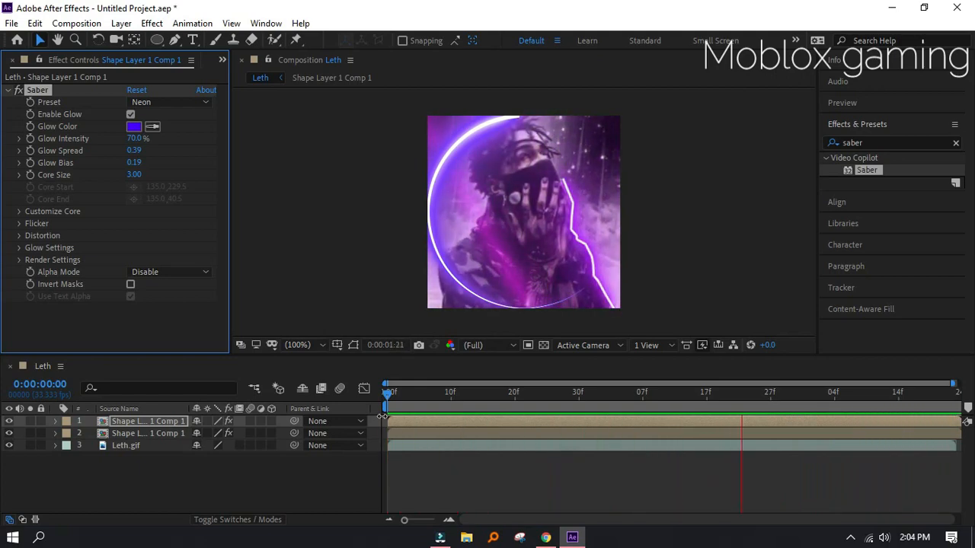
pyautogui.press('space')
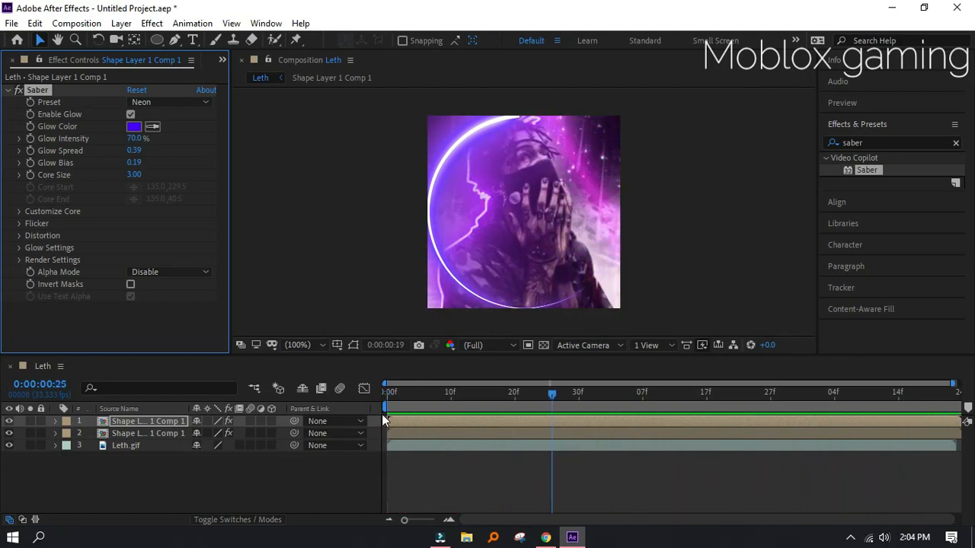
# - Enable keyframing for Saber's Mask Evolution on the top layer at 0:00:00:00
pyautogui.click(168, 412)
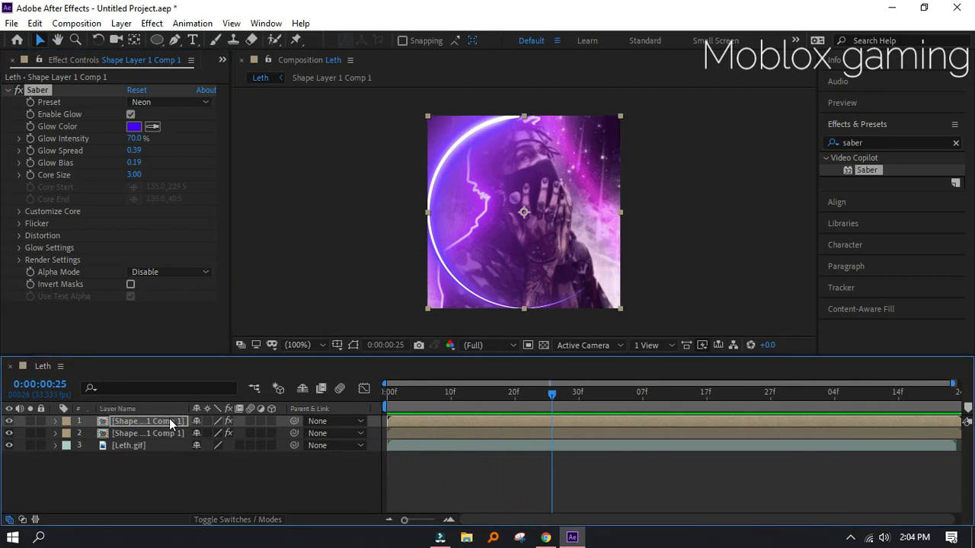
pyautogui.moveTo(548, 394); pyautogui.dragTo(385, 394)
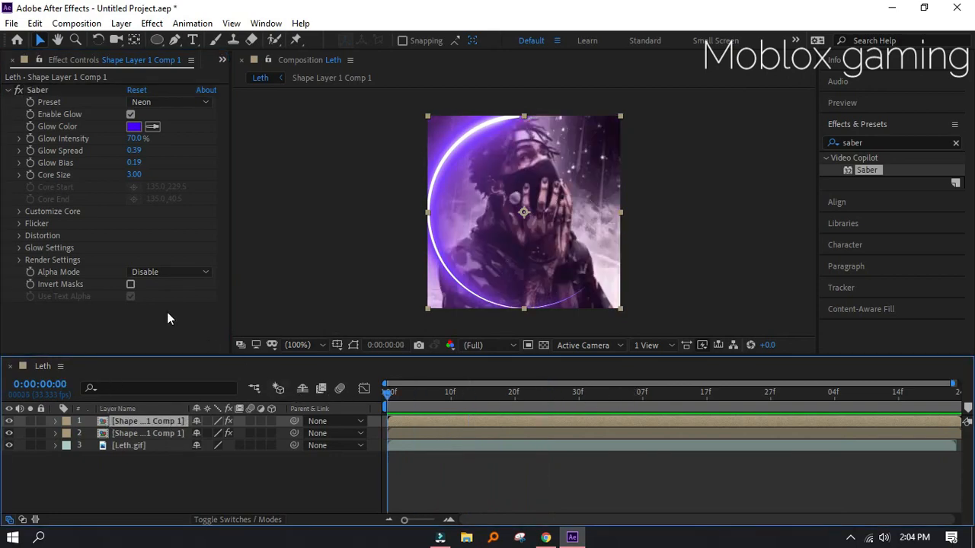
pyautogui.click(18, 211)
pyautogui.scroll(-1, 24, 219)
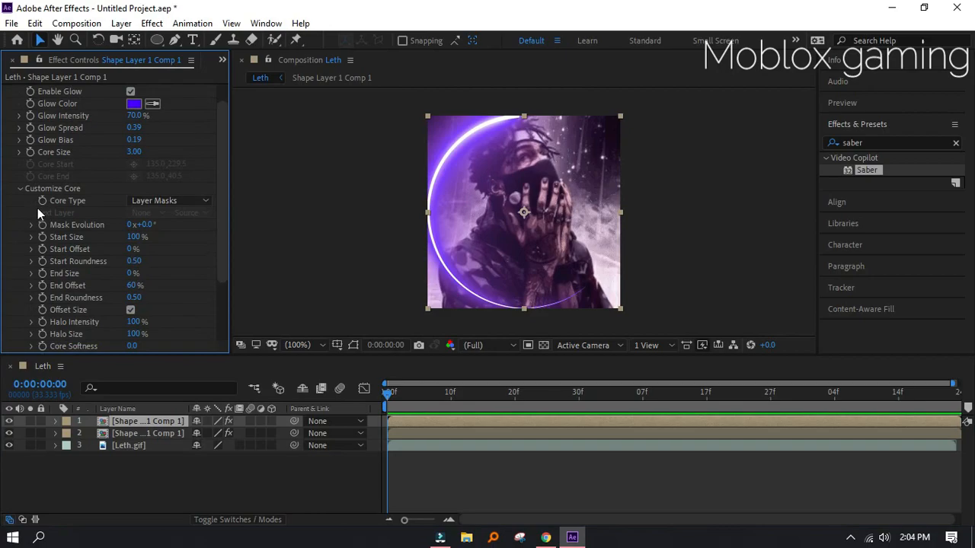
pyautogui.click(42, 224)
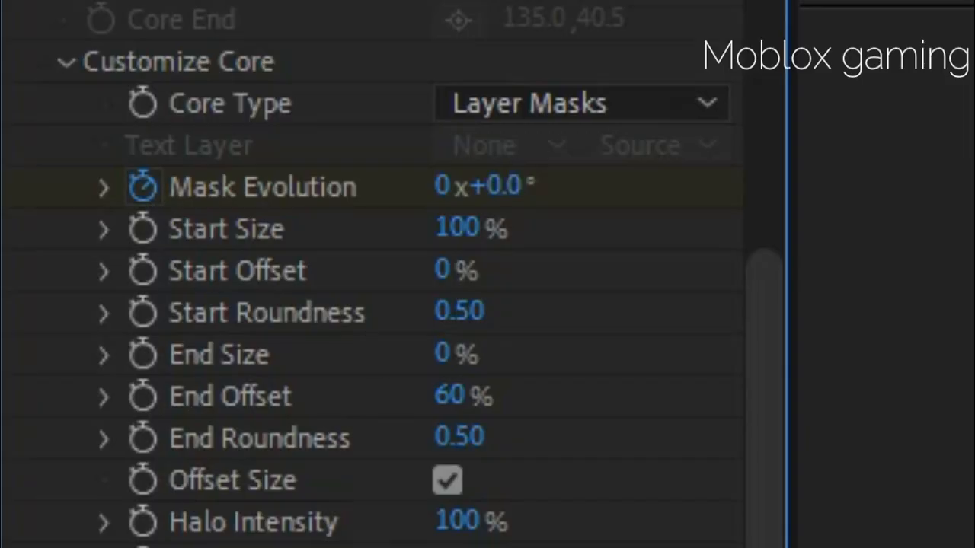
# - Set the top layer's Mask Evolution to -2x+0.0° at 0:00:02:22
pyautogui.moveTo(385, 394); pyautogui.dragTo(944, 405)
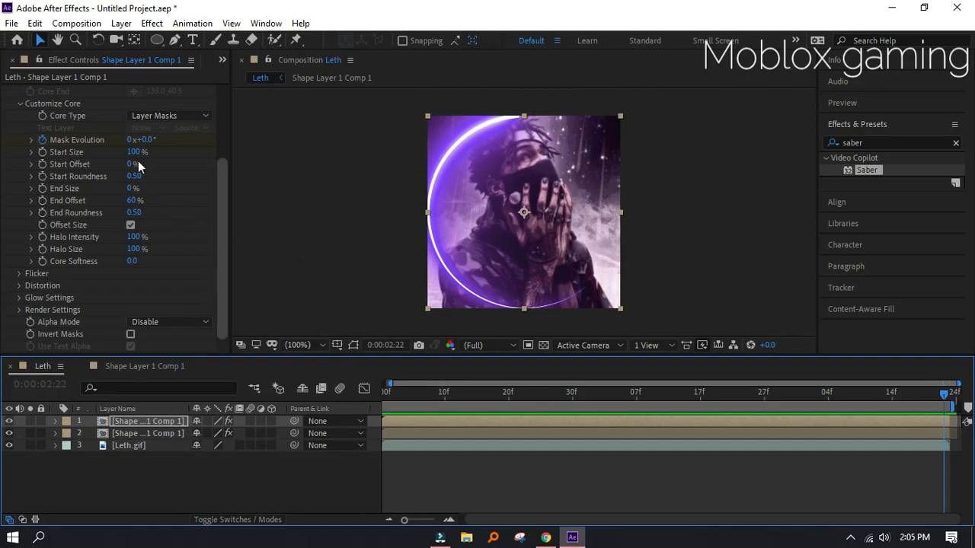
pyautogui.click(129, 140)
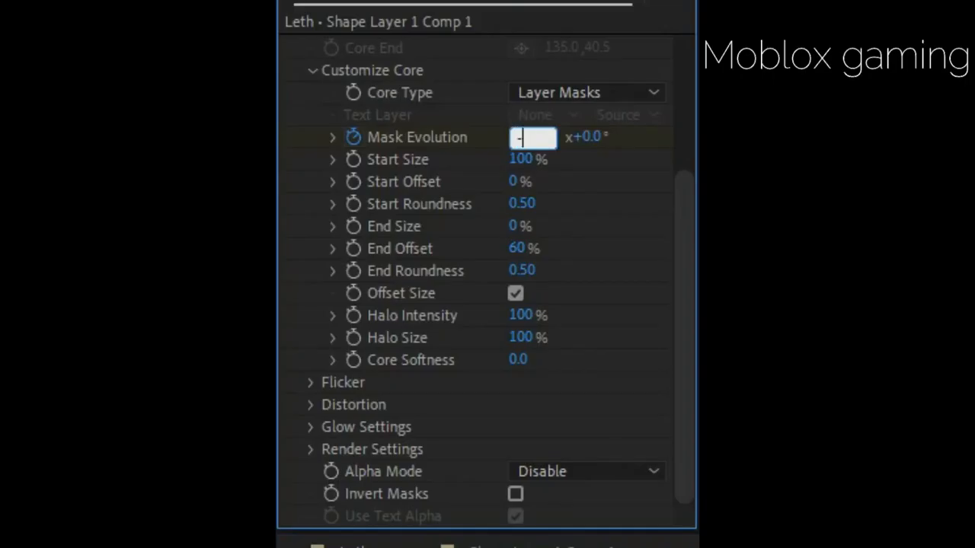
pyautogui.press('Return')
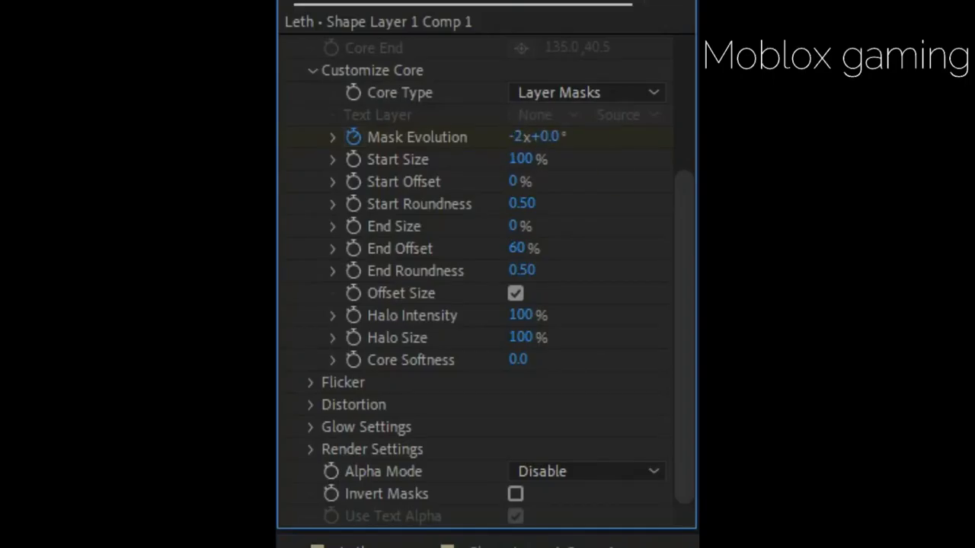
# - Keyframe the second layer's Saber Mask Evolution at 0x-180.0° at 0:00:00:00
pyautogui.hotkey('ctrl', 'z')
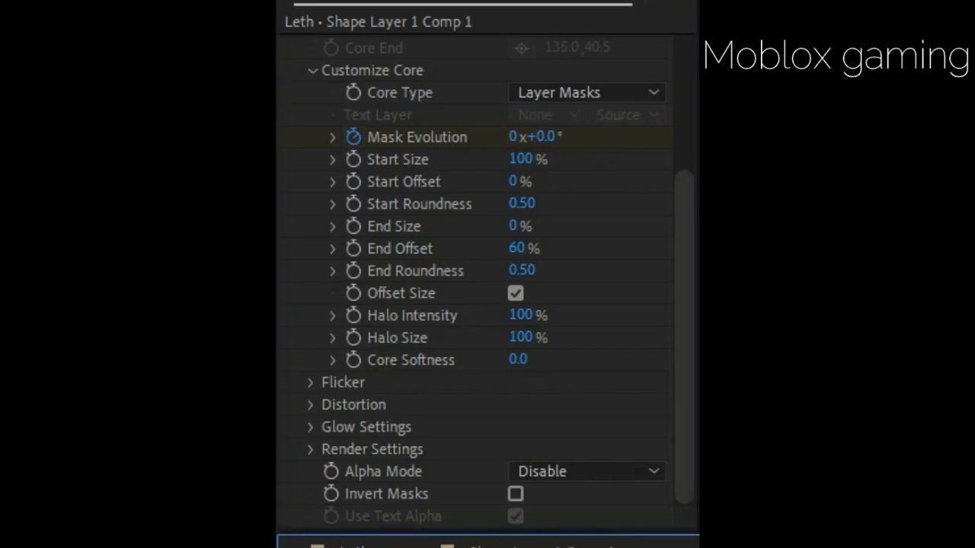
pyautogui.click(148, 433)
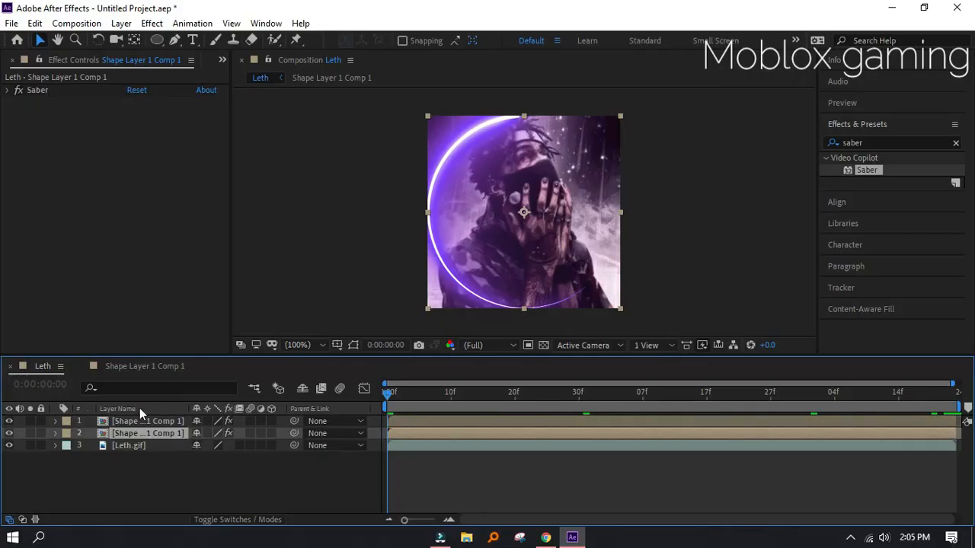
pyautogui.click(7, 91)
pyautogui.click(20, 212)
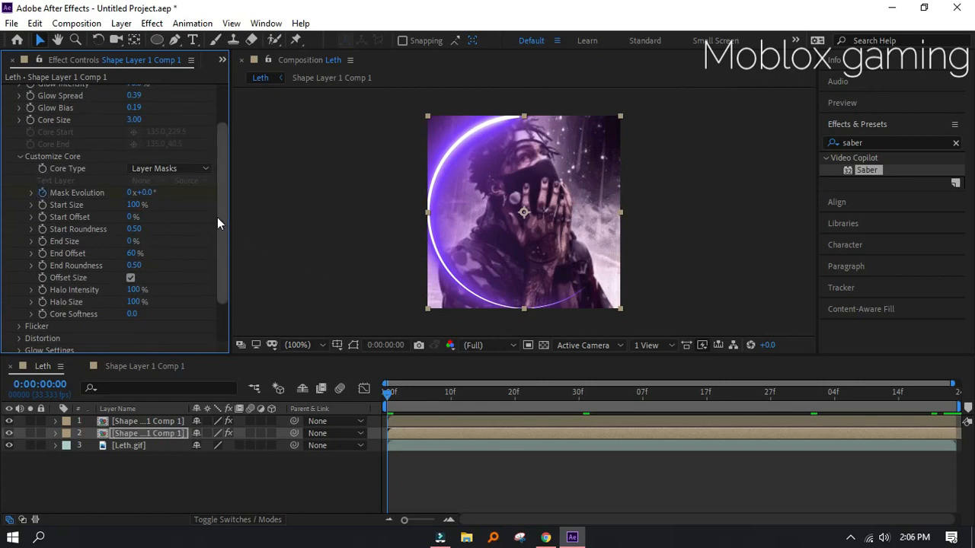
pyautogui.click(145, 194)
pyautogui.write('-180')
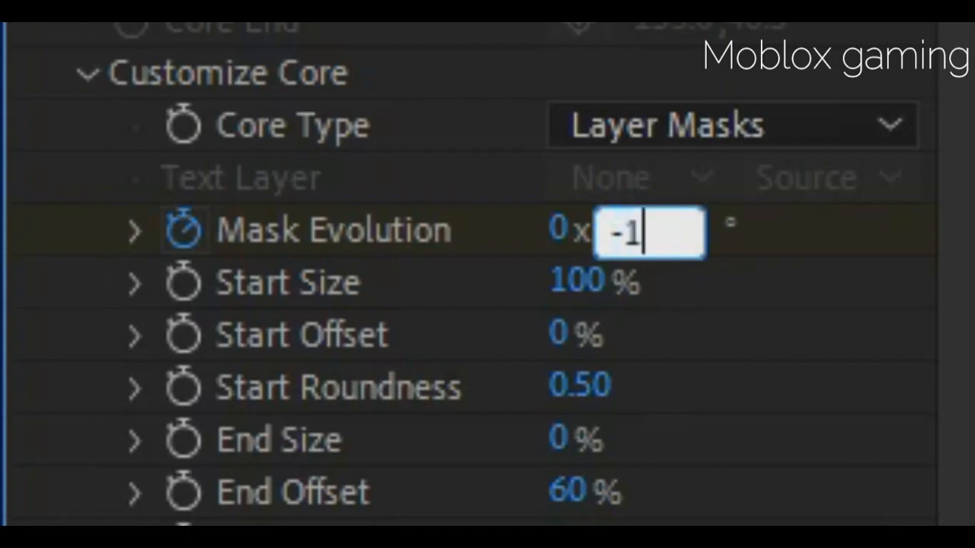
pyautogui.press('Return')
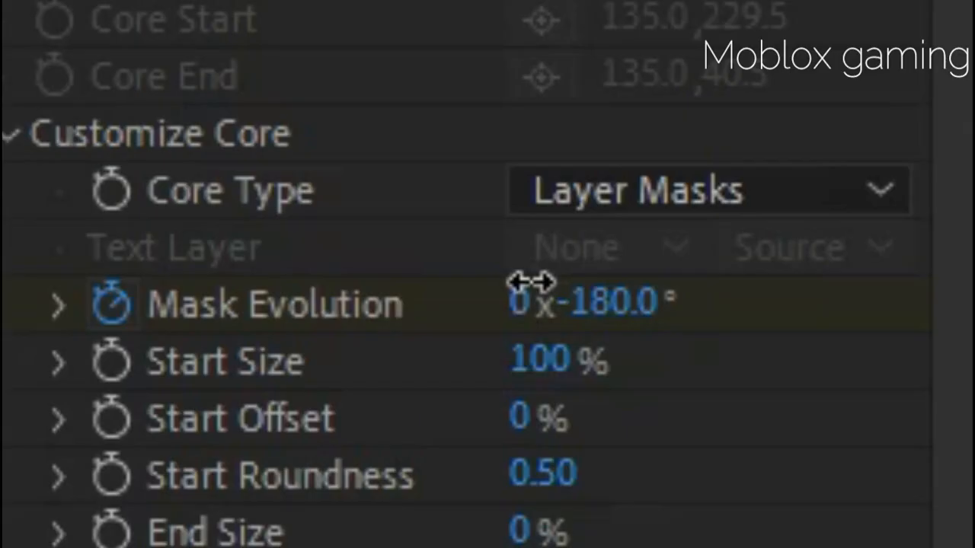
# - Set the second layer's Mask Evolution to -2x-180.0° at 0:00:02:22 and preview the animation
pyautogui.click(131, 192)
pyautogui.write('-2')
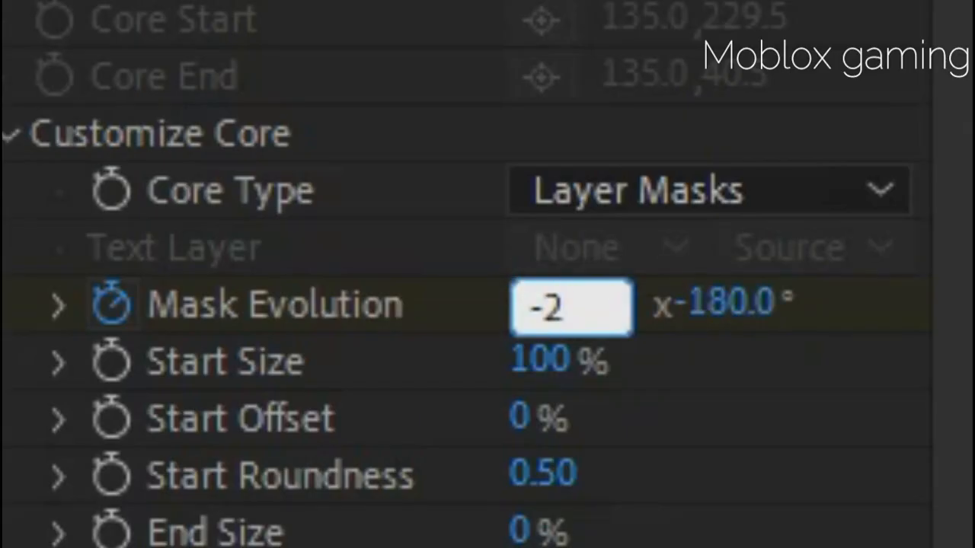
pyautogui.press('Return')
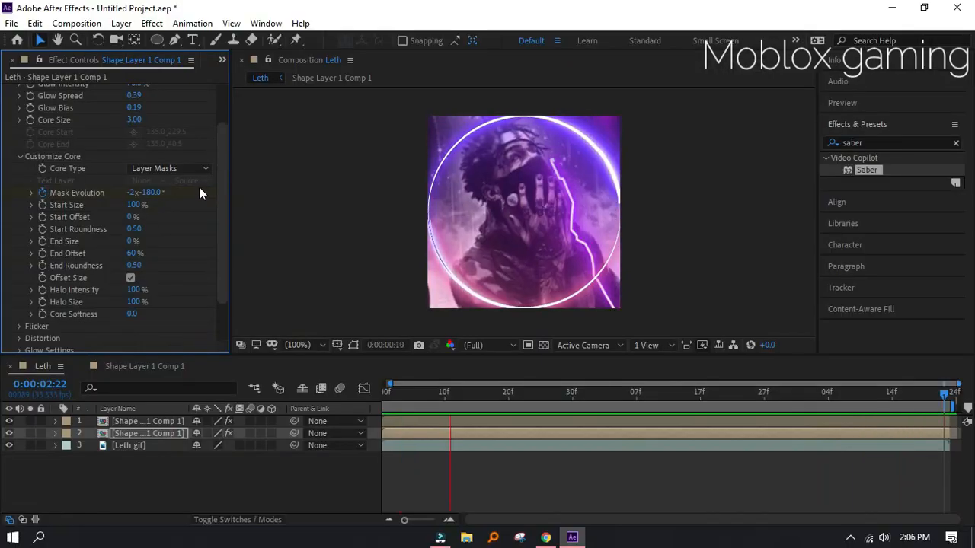
# - Set Saber's End Offset to 50% on the top layer
pyautogui.click(133, 421)
pyautogui.scroll(-2, 139, 309)
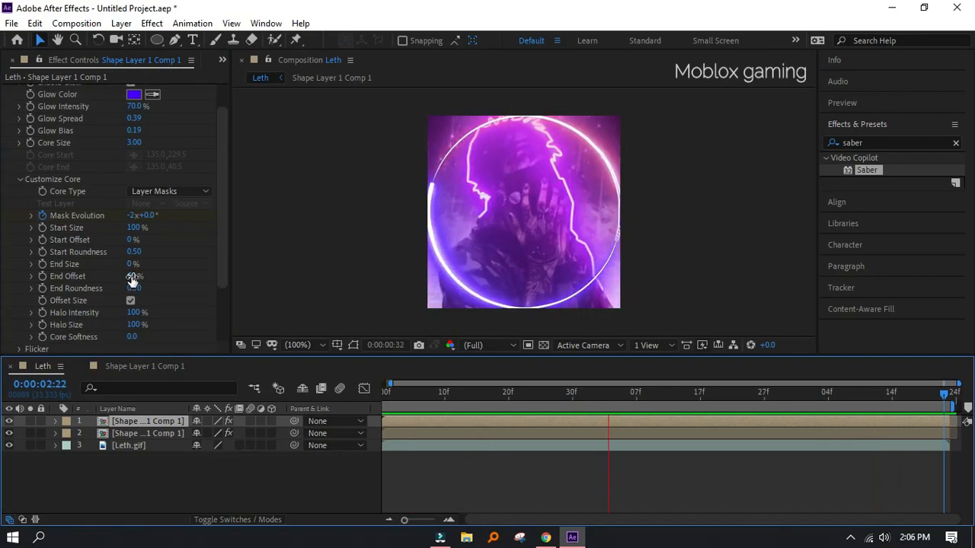
pyautogui.click(133, 277)
pyautogui.write('50')
pyautogui.press('Return')
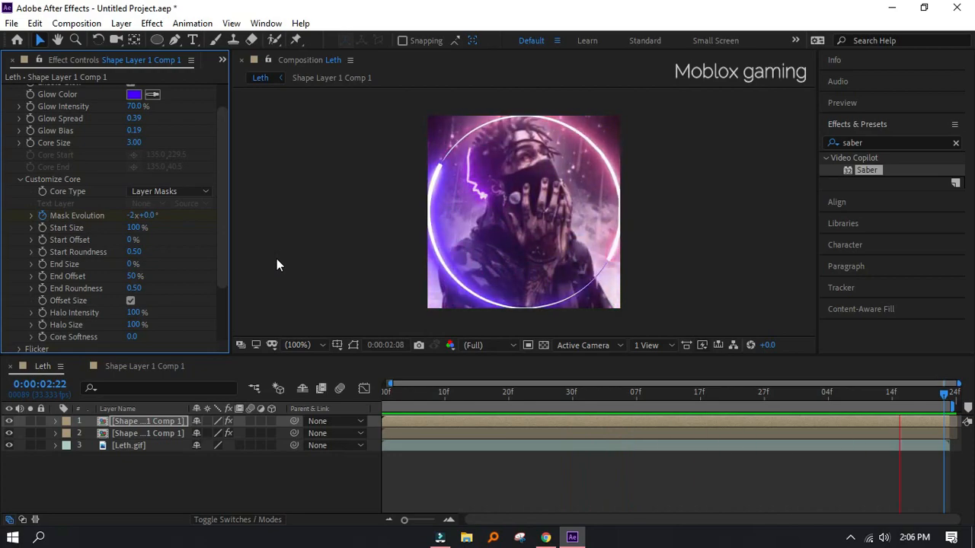
# - Change the top layer's Saber Glow Color from blue-violet to a fully saturated purple
pyautogui.click(142, 431)
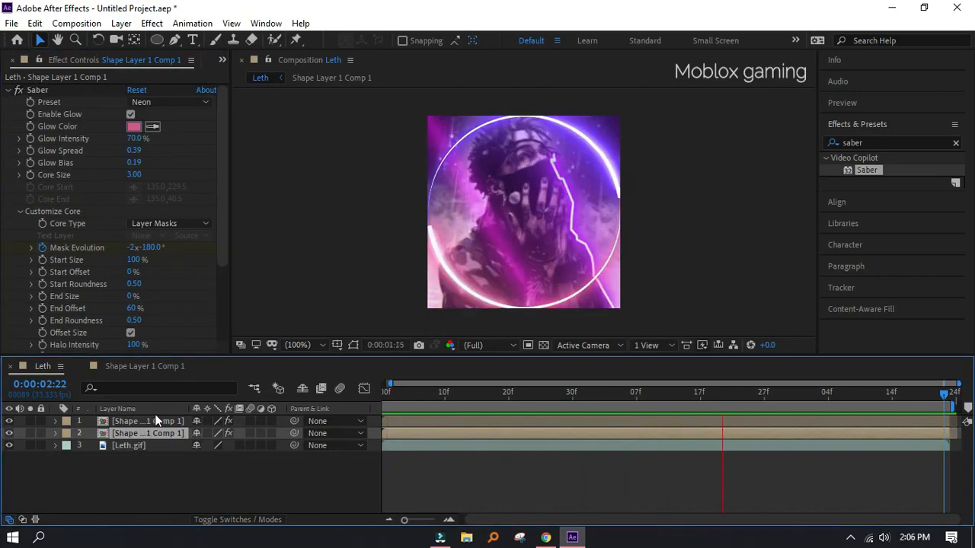
pyautogui.click(156, 420)
pyautogui.click(134, 127)
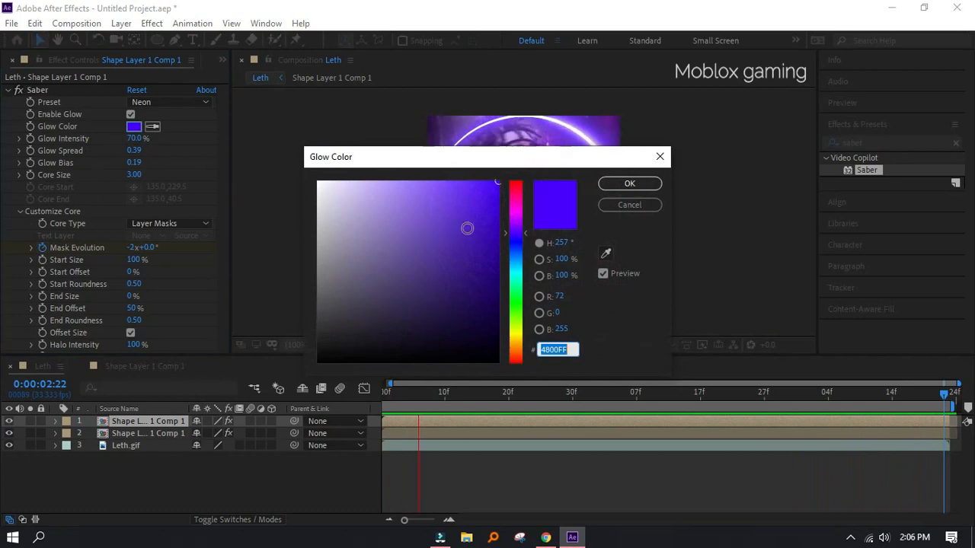
pyautogui.click(515, 224)
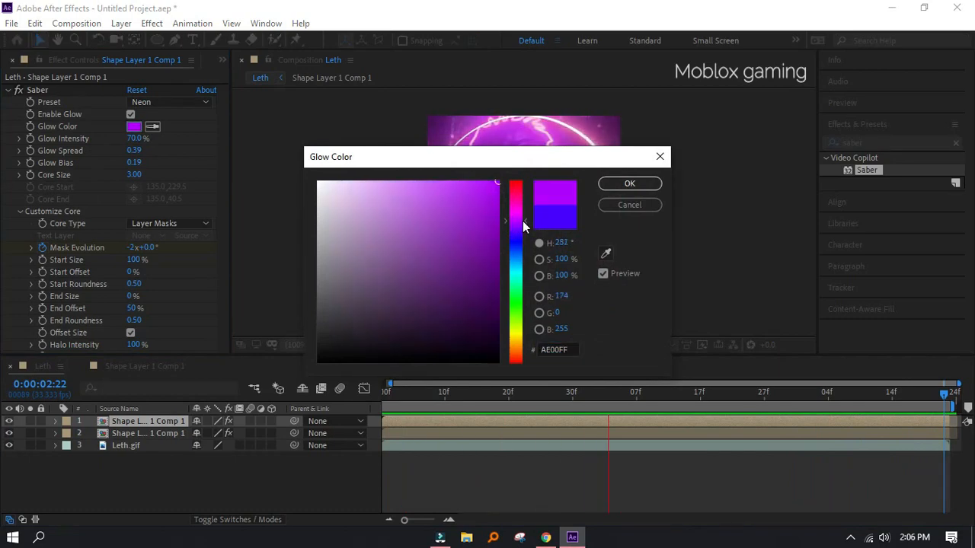
pyautogui.click(629, 185)
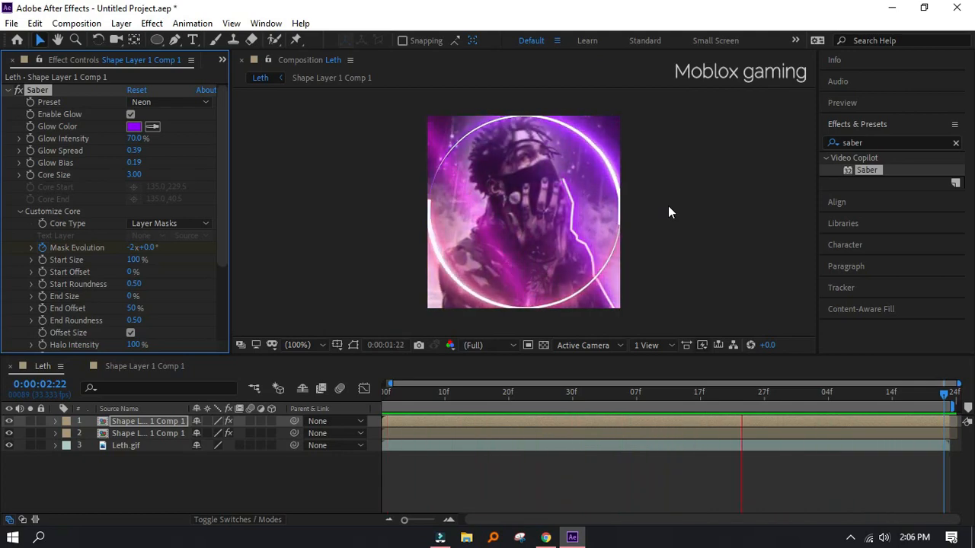
# - Stop the preview and duplicate both Saber arc layers together
pyautogui.press('space')
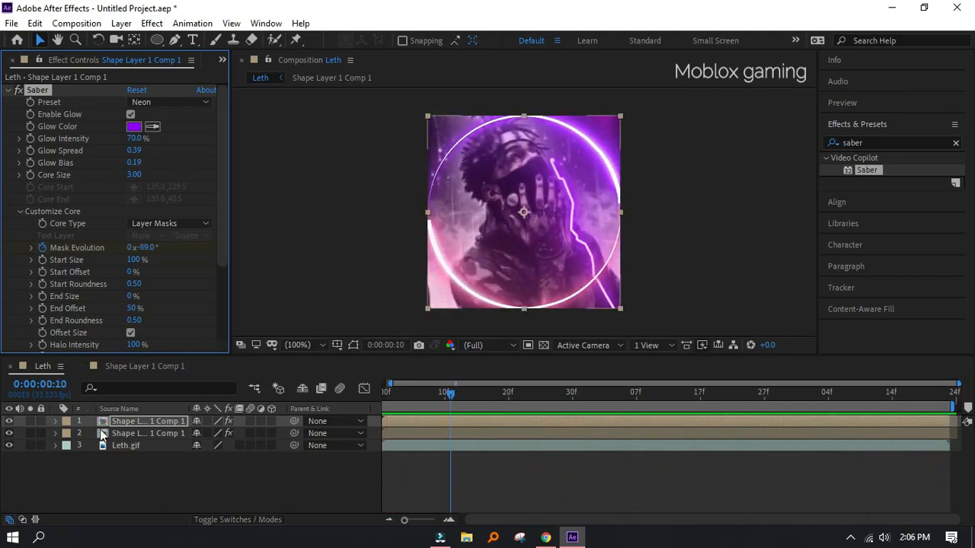
pyautogui.keyDown('shift'); pyautogui.click(95, 433); pyautogui.keyUp('shift')
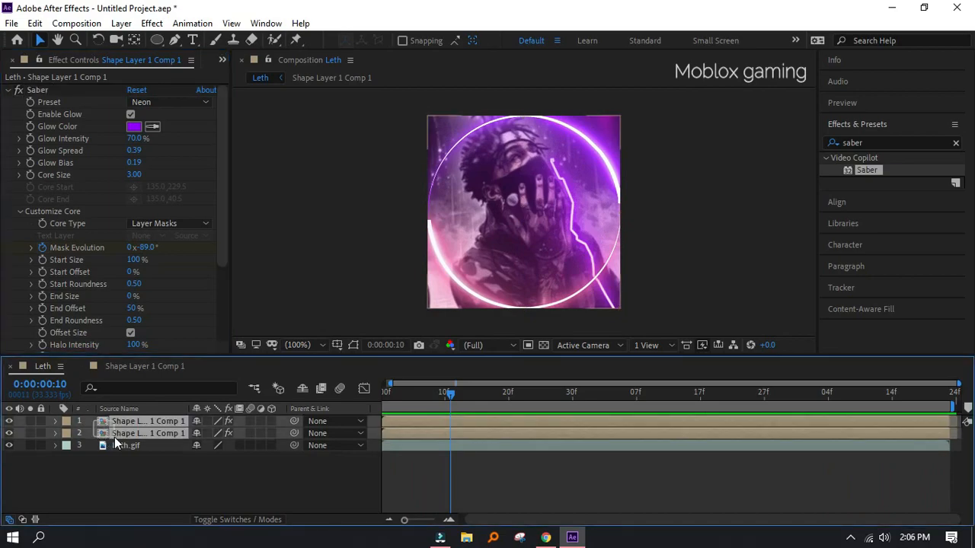
pyautogui.hotkey('ctrl', 'd')
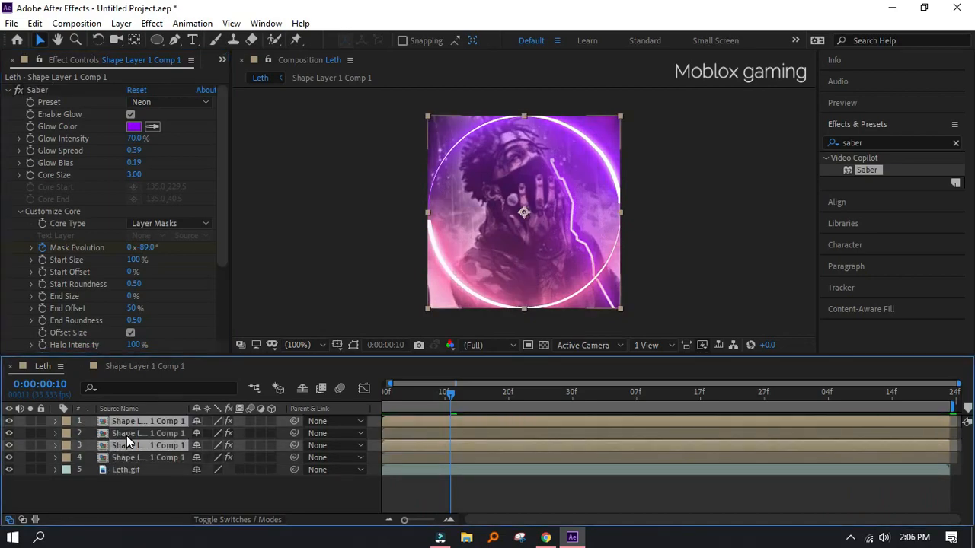
# - Rename the third layer, the duplicated pink Saber arc, as pnik
pyautogui.rightClick(131, 447)
pyautogui.click(138, 492)
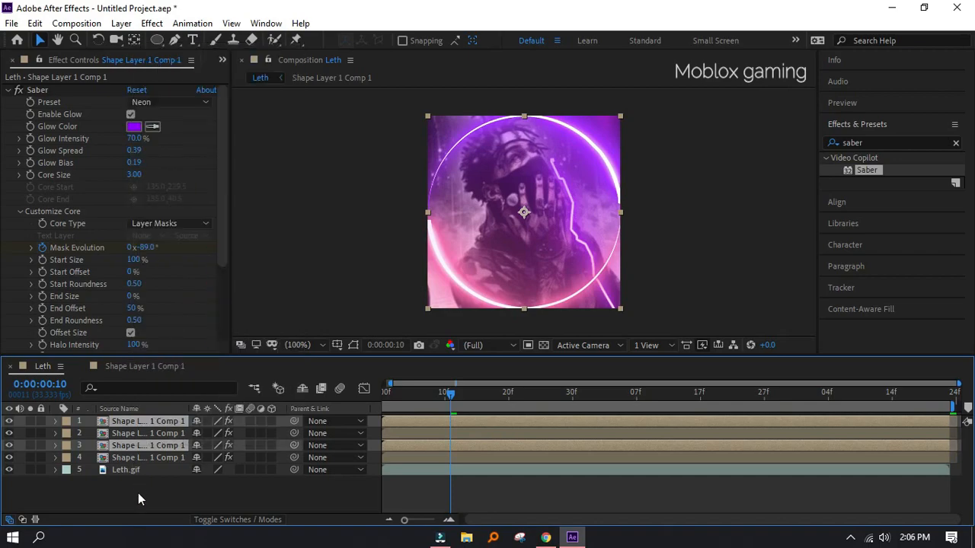
pyautogui.click(135, 447)
pyautogui.rightClick(152, 450)
pyautogui.click(169, 436)
pyautogui.write('pnik')
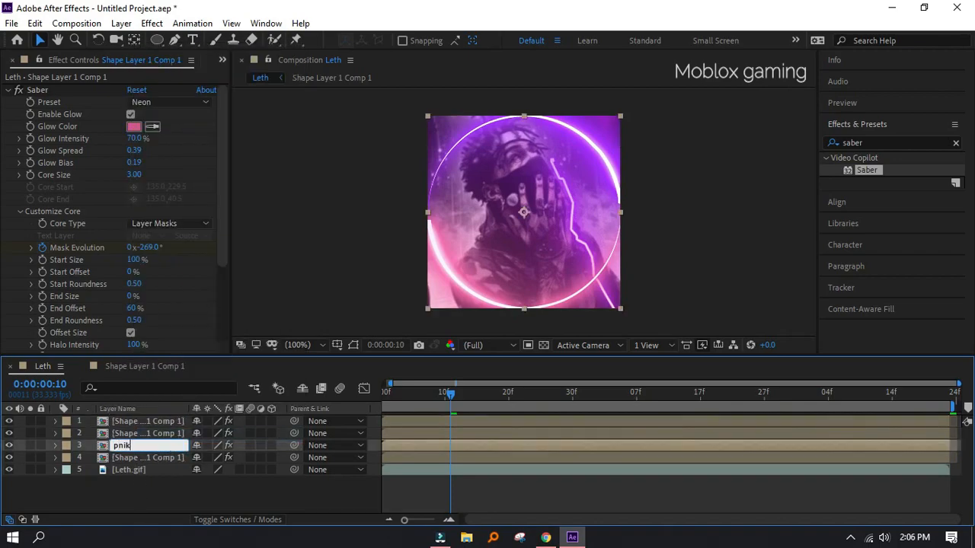
pyautogui.press('Return')
# - Rename the topmost purple Saber layer as purle
pyautogui.rightClick(149, 422)
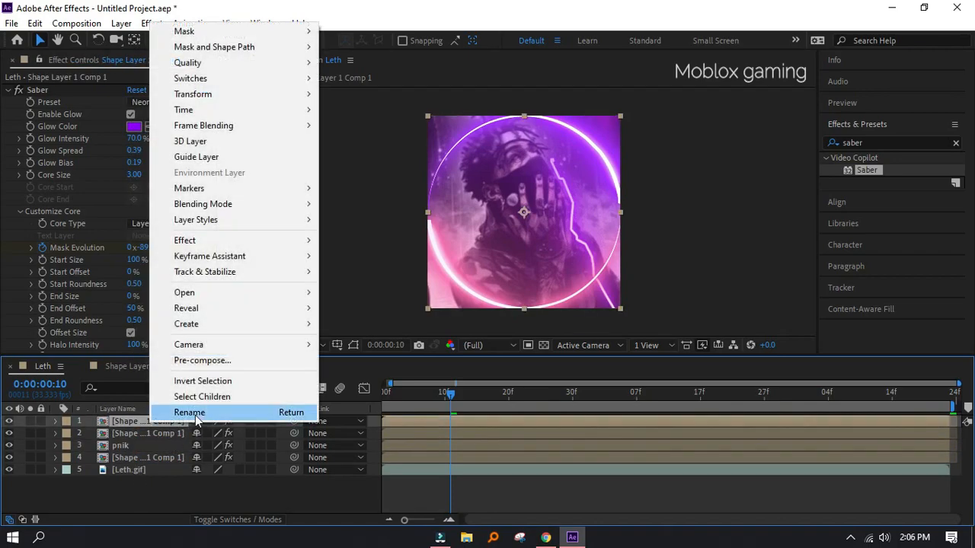
pyautogui.click(252, 411)
pyautogui.write('purle')
pyautogui.press('Return')
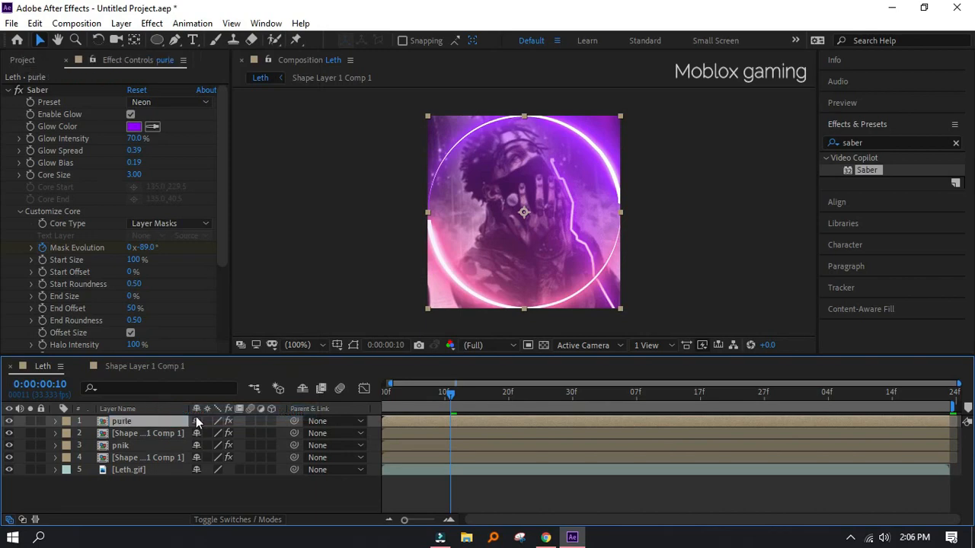
# - Move the pnik layer directly below purle in the layer stack and check the layer order
pyautogui.moveTo(160, 446); pyautogui.dragTo(148, 429)
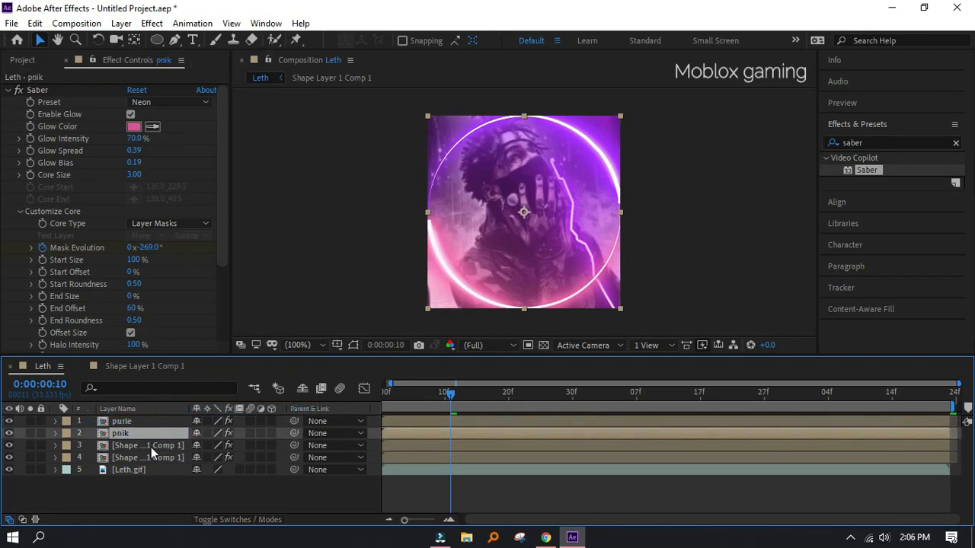
pyautogui.click(147, 456)
pyautogui.click(142, 446)
pyautogui.click(134, 432)
pyautogui.click(138, 422)
pyautogui.click(138, 433)
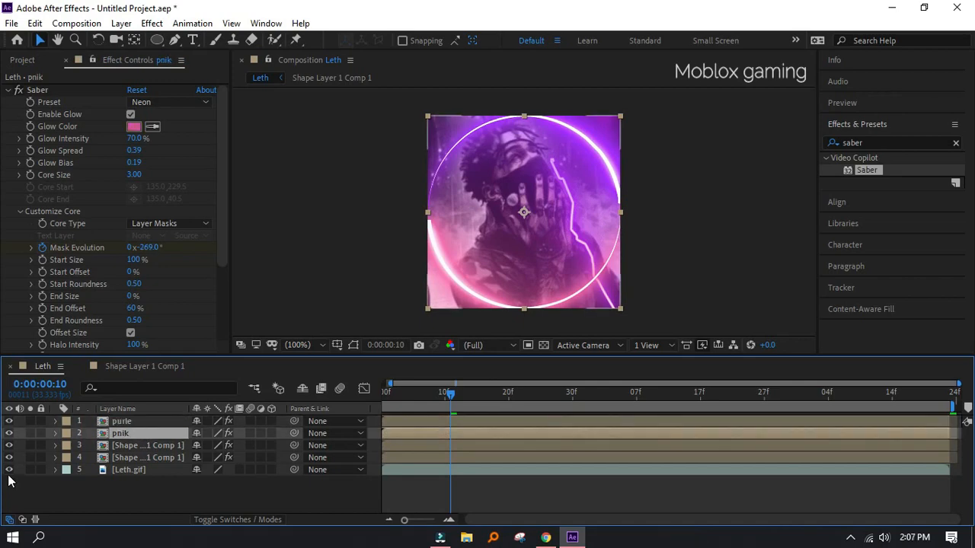
# - Apply the Turbulent Displace effect to the pnik and purle layers and hide the Leth.gif layer
pyautogui.click(894, 143)
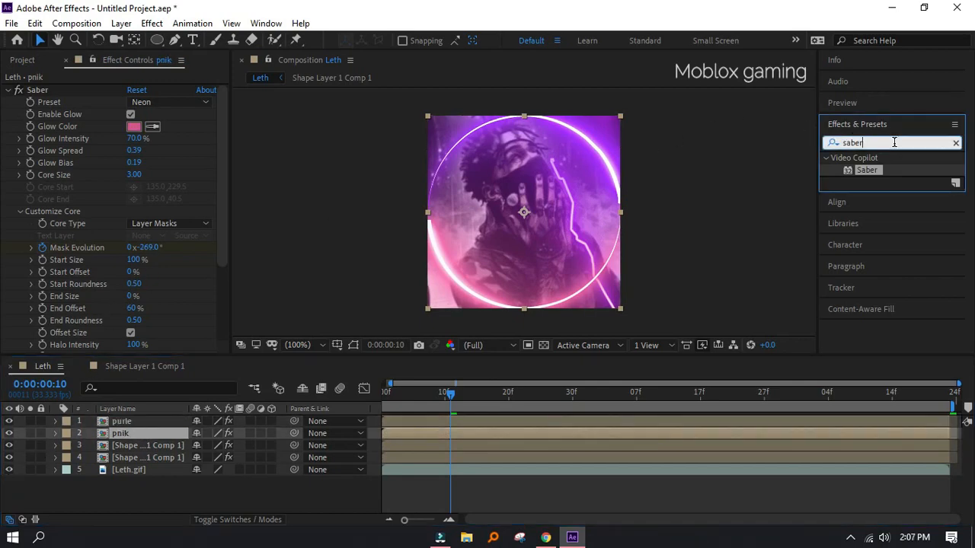
pyautogui.hotkey('ctrl', 'a')
pyautogui.press('BackSpace')
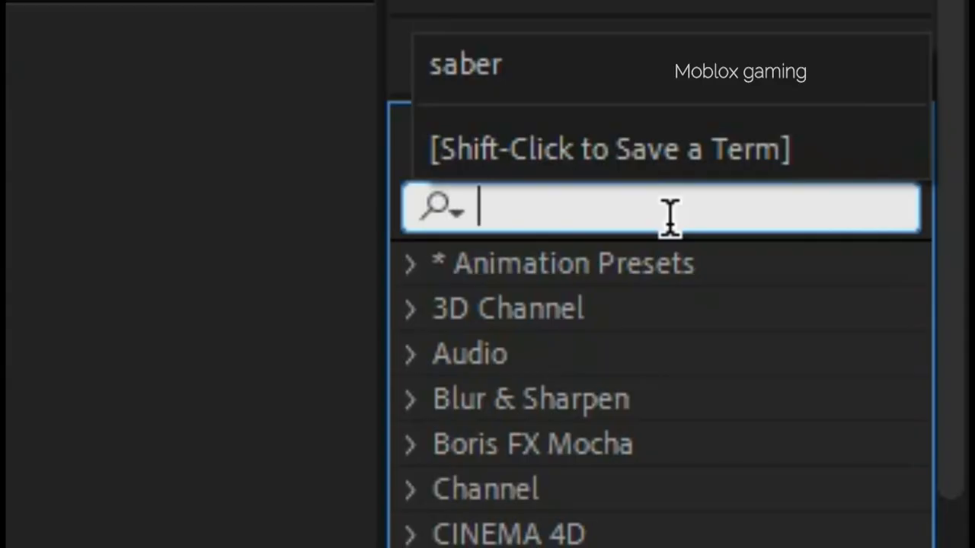
pyautogui.write('turbul')
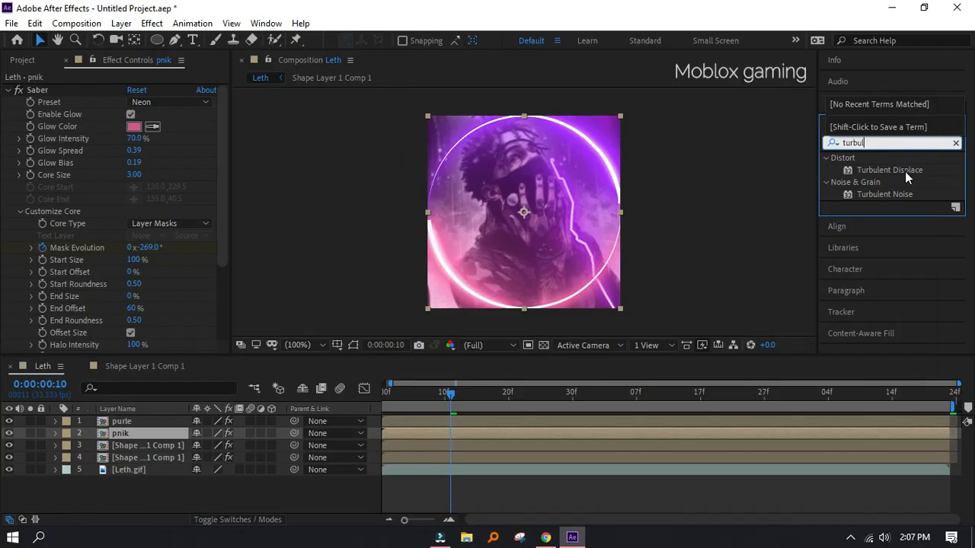
pyautogui.moveTo(708, 312); pyautogui.dragTo(103, 432)
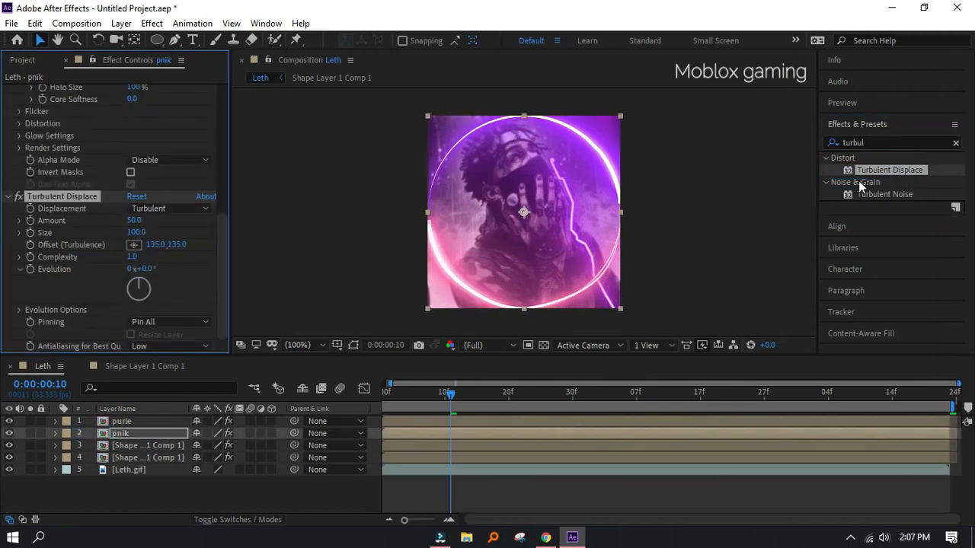
pyautogui.moveTo(868, 170); pyautogui.dragTo(119, 432)
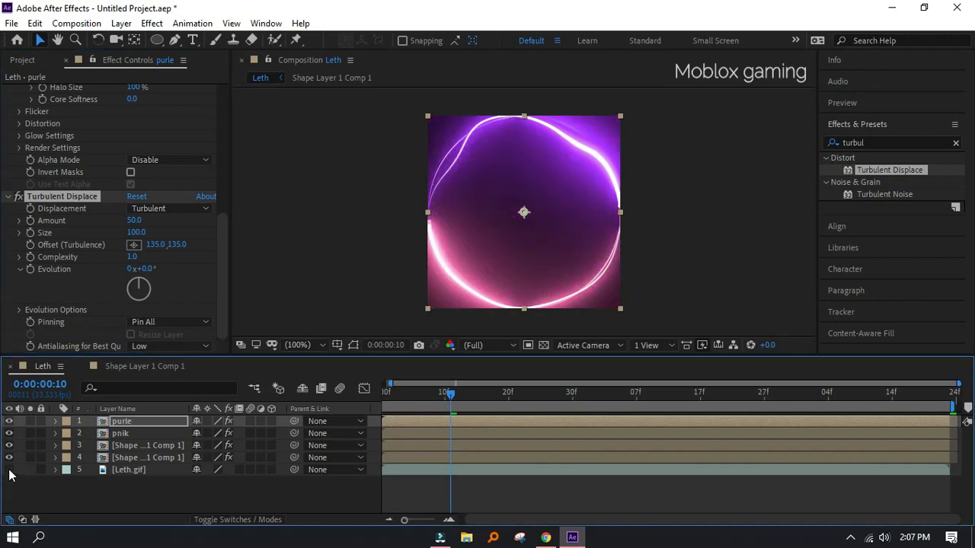
# - Set Turbulent Displace on the purle layer to Amount 200 and Size 2, and preview the animation
pyautogui.scroll(2, 131, 233)
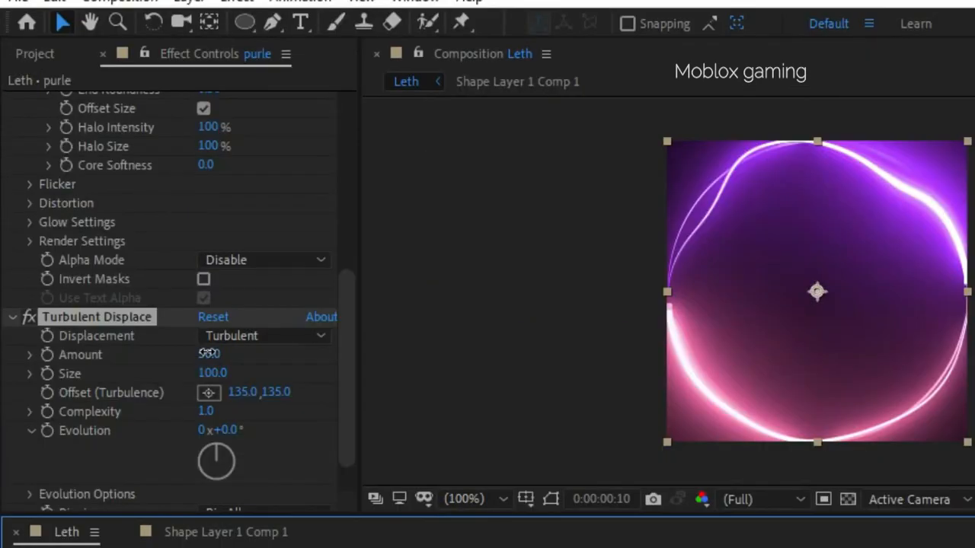
pyautogui.click(134, 252)
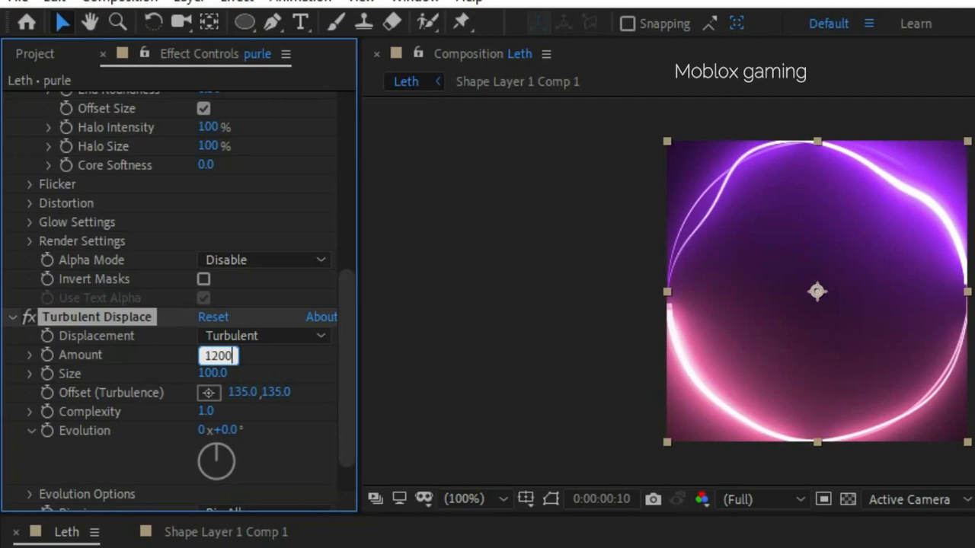
pyautogui.write('200')
pyautogui.press('Return')
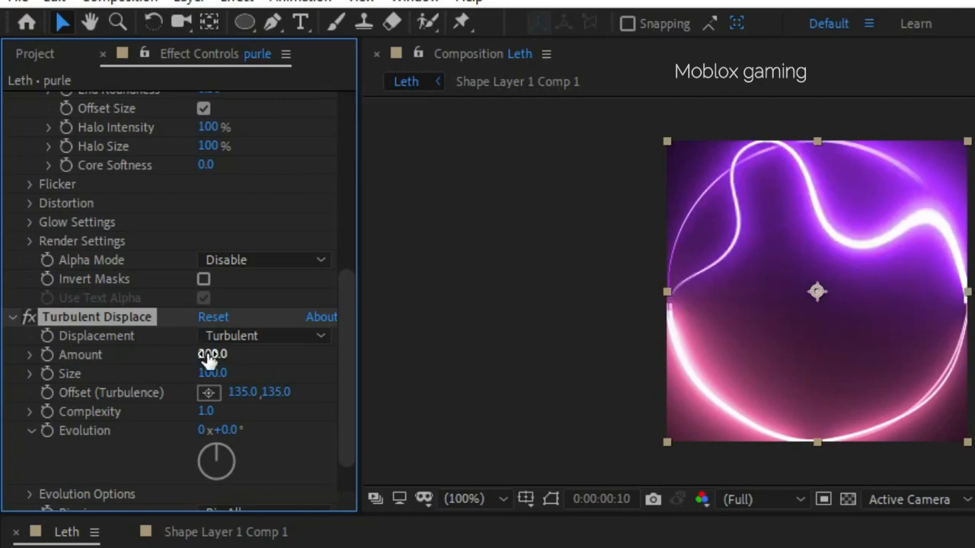
pyautogui.click(214, 373)
pyautogui.write('2')
pyautogui.press('Return')
pyautogui.press('space')
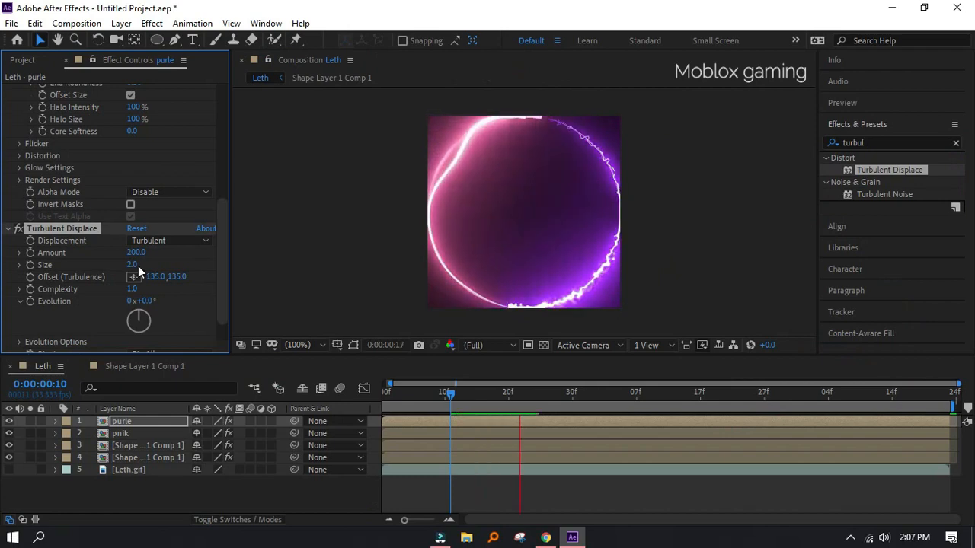
# - Set Turbulent Displace on the pnik layer to Amount 200 and Size 2
pyautogui.click(144, 431)
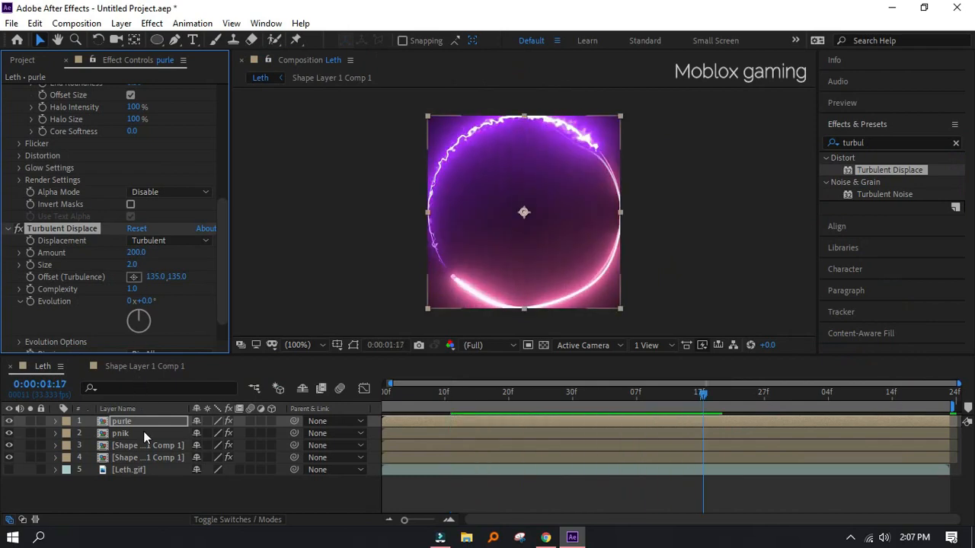
pyautogui.scroll(-4, 141, 308)
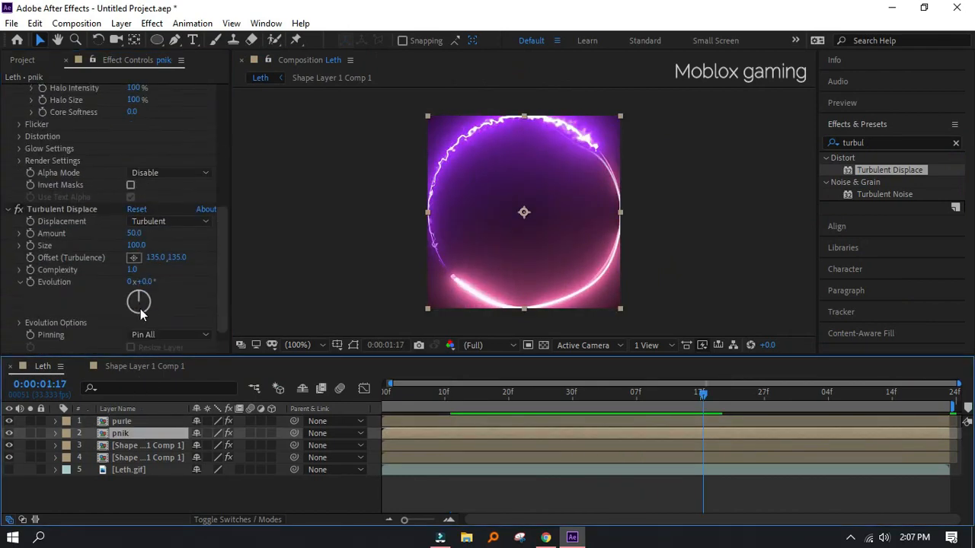
pyautogui.click(134, 233)
pyautogui.write('200')
pyautogui.press('Return')
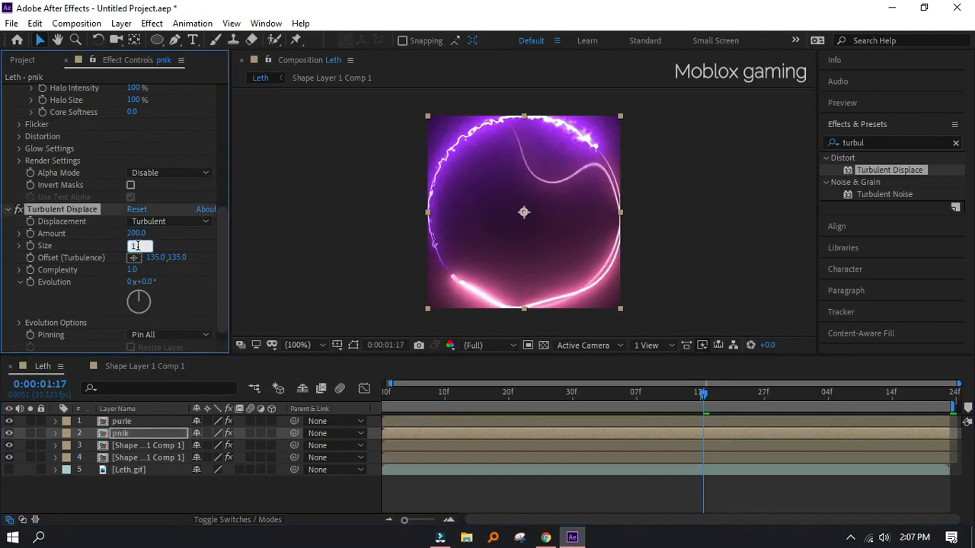
pyautogui.click(137, 246)
pyautogui.write('2')
pyautogui.press('Return')
# - Reduce pnik's Turbulent Displace Amount to 150 and, after trying Horizontal Displacement, change its Displacement to Vertical Displacement
pyautogui.click(135, 233)
pyautogui.write('15')
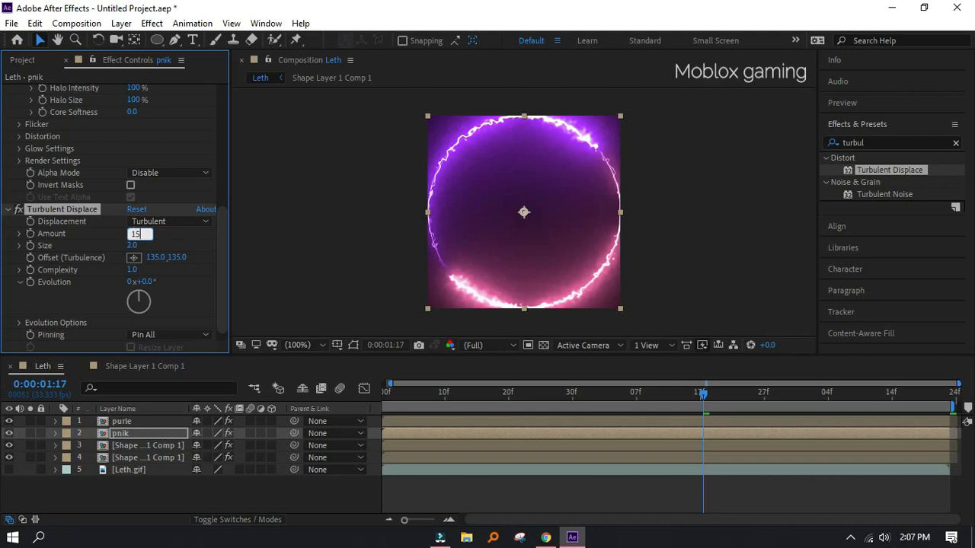
pyautogui.write('0')
pyautogui.press('Return')
pyautogui.click(149, 224)
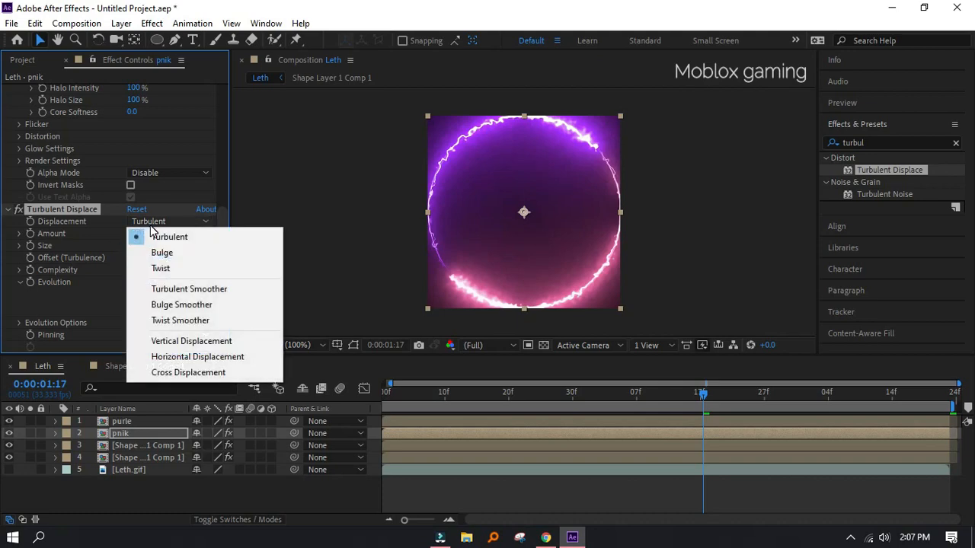
pyautogui.click(189, 353)
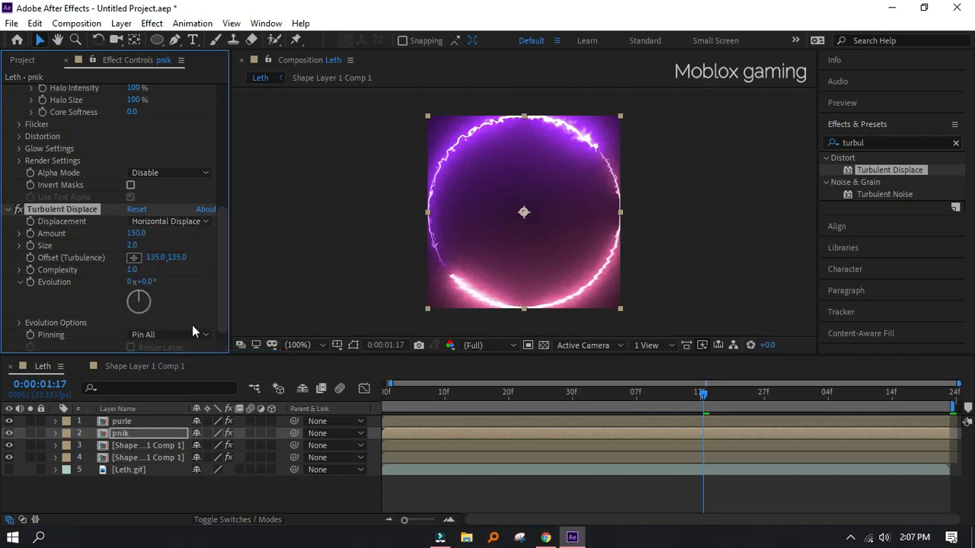
pyautogui.click(180, 223)
pyautogui.click(218, 340)
# - Set the purle layer's Turbulent Displace Amount to 100
pyautogui.click(165, 421)
pyautogui.scroll(-7, 139, 274)
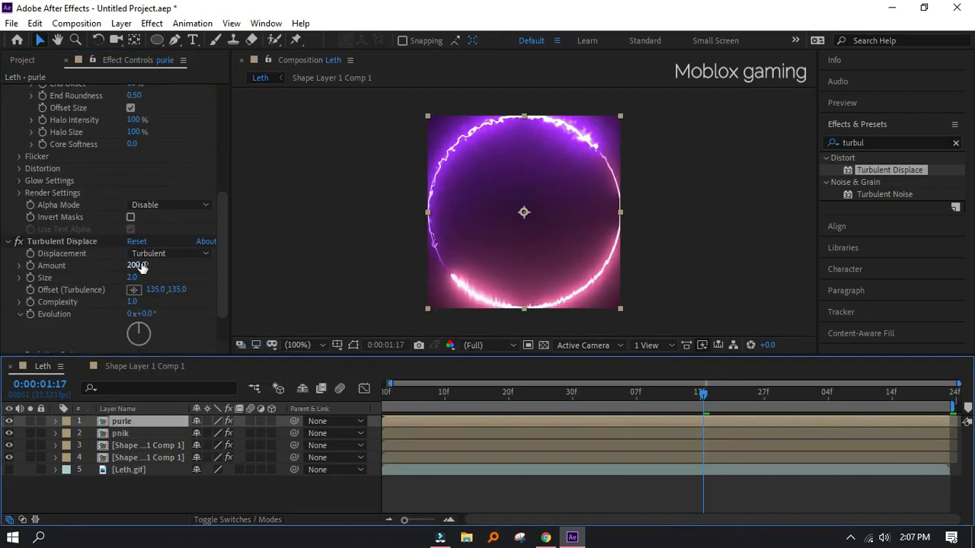
pyautogui.click(140, 264)
pyautogui.write('100')
pyautogui.press('Return')
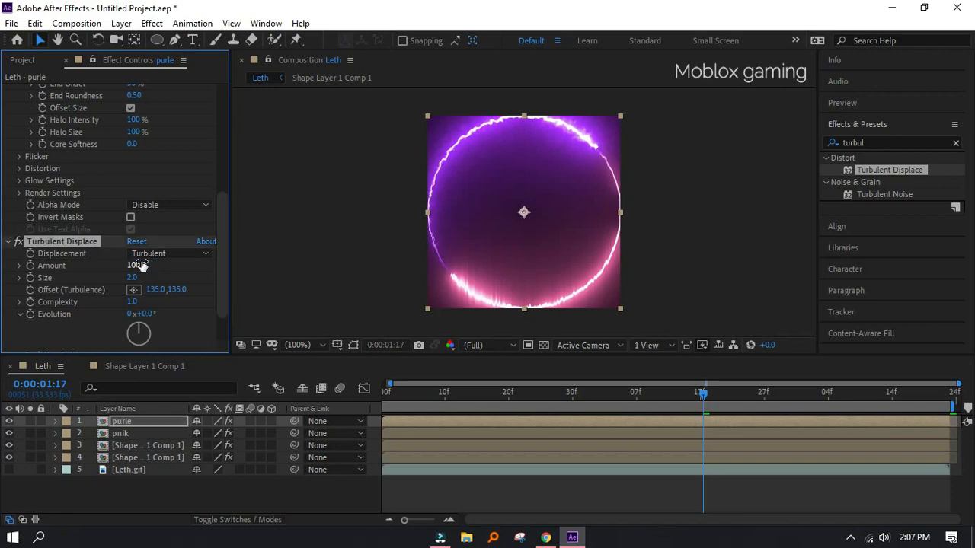
# - Preview the distorted rings while toggling the visibility of the two undistorted Saber layers
pyautogui.press('space')
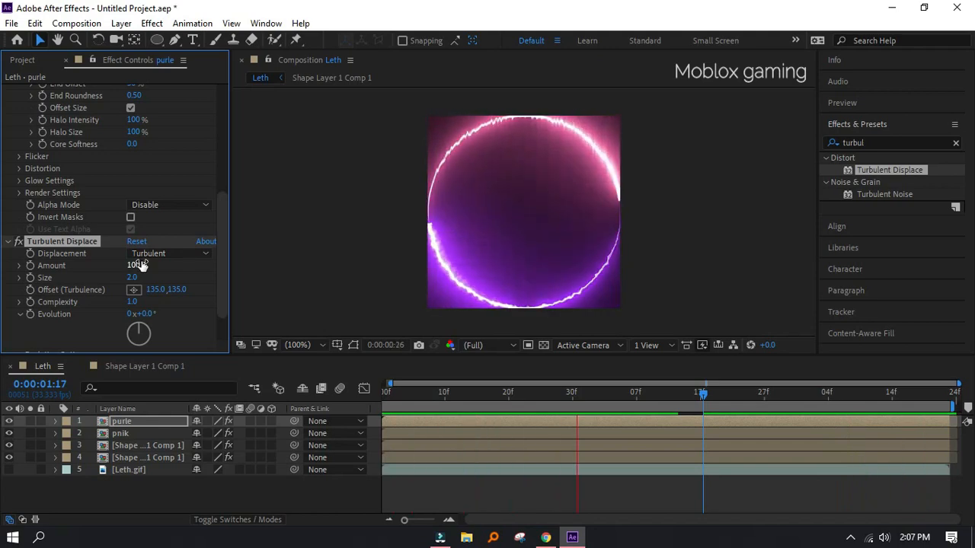
pyautogui.click(10, 440)
pyautogui.moveTo(10, 440); pyautogui.dragTo(10, 457)
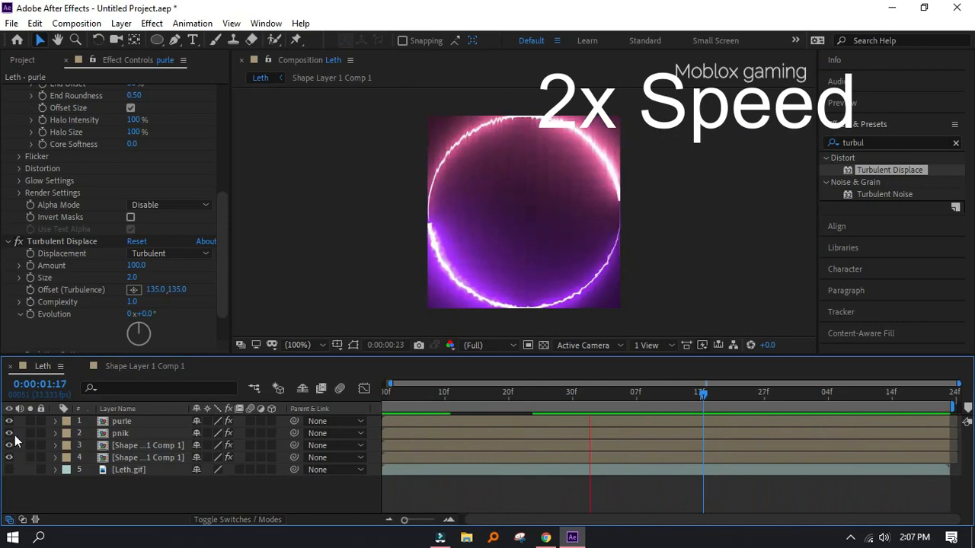
pyautogui.click(142, 432)
pyautogui.click(137, 175)
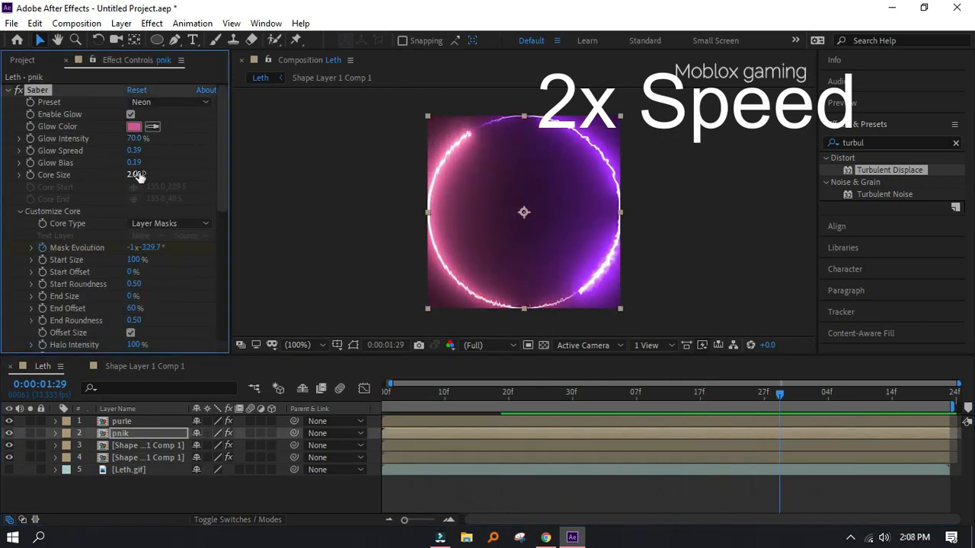
pyautogui.click(160, 409)
pyautogui.click(137, 428)
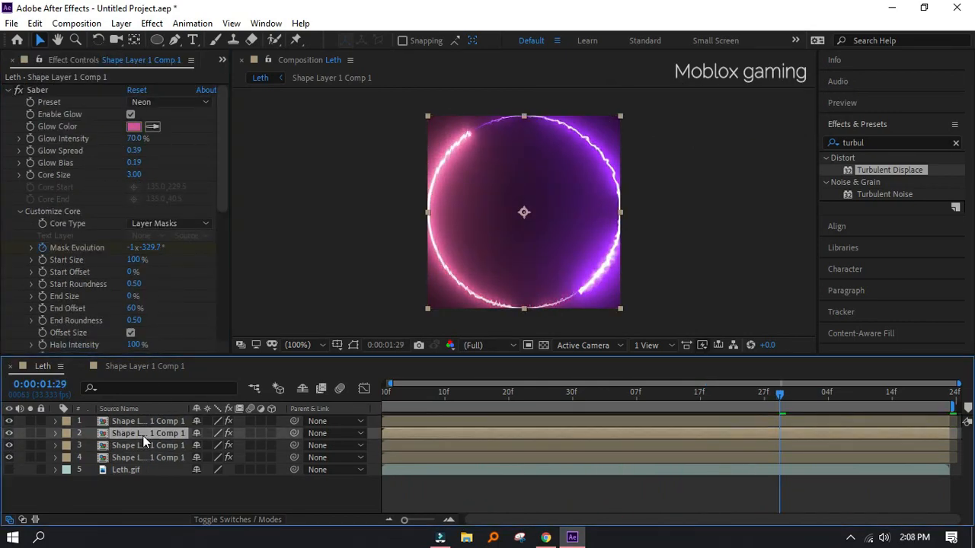
pyautogui.click(138, 433)
pyautogui.hotkey('ctrl', 'z')
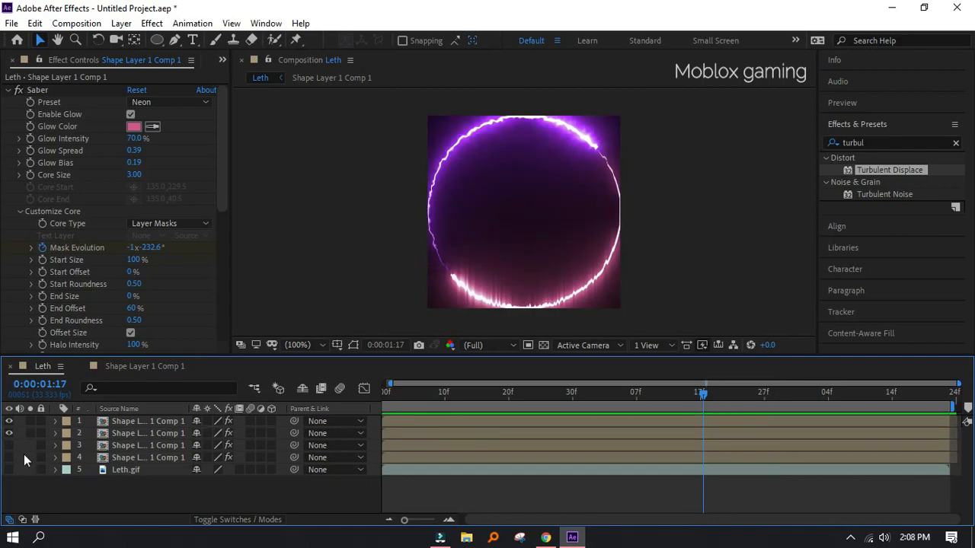
# - Show the two undistorted Saber layers again and switch the layer list back to displaying layer names
pyautogui.moveTo(9, 445); pyautogui.dragTo(9, 457)
pyautogui.click(140, 423)
pyautogui.rightClick(147, 427)
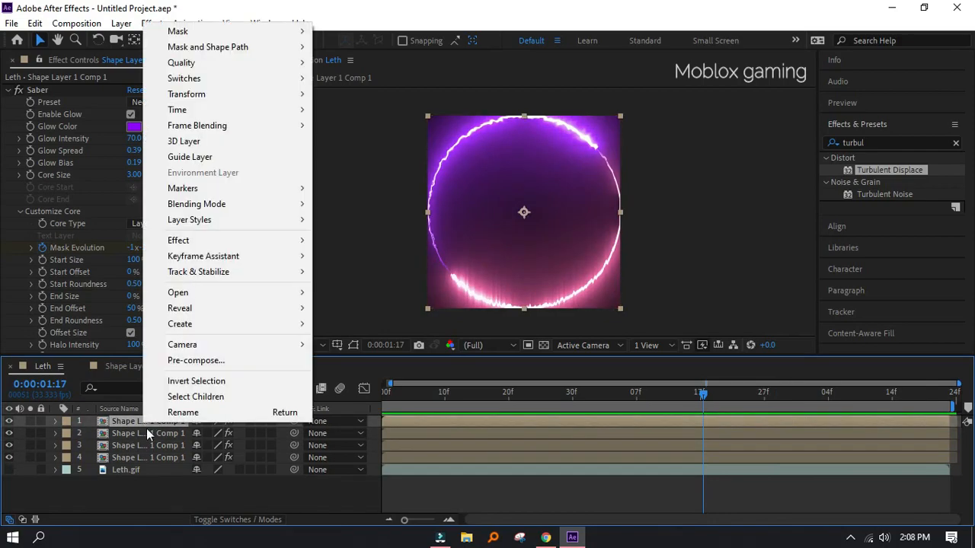
pyautogui.click(170, 473)
pyautogui.press('Return')
# - Set Saber's Core Size to 2 on the pnik and purle layers and preview the animation
pyautogui.click(169, 433)
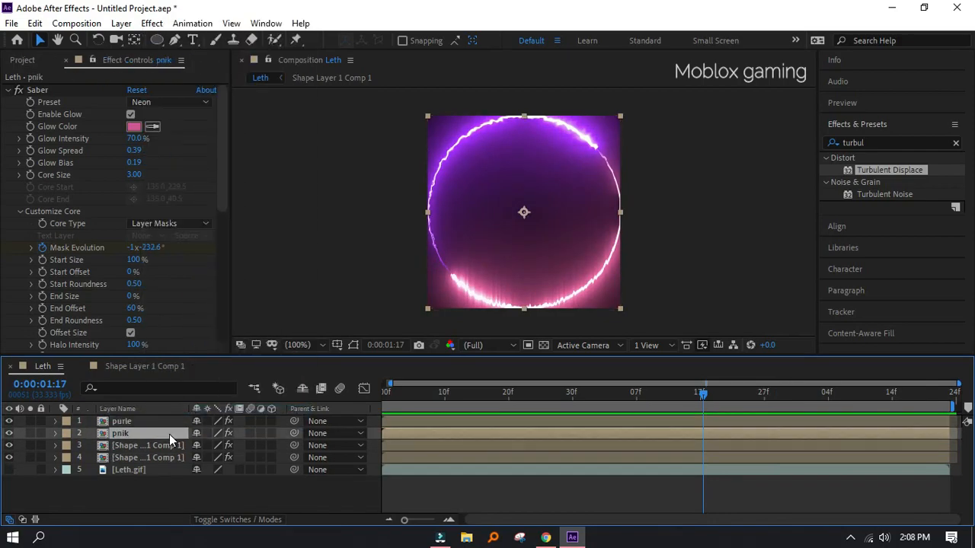
pyautogui.click(142, 178)
pyautogui.click(133, 421)
pyautogui.click(131, 178)
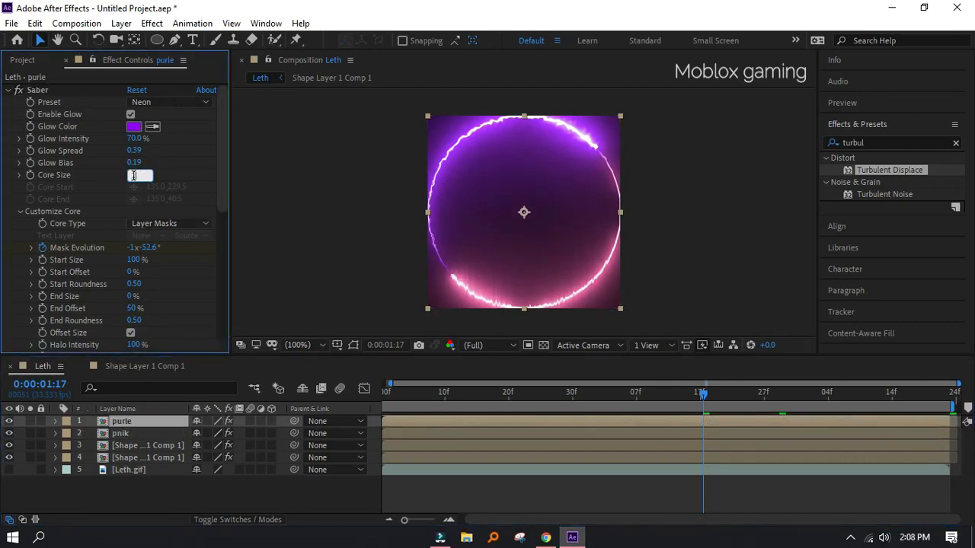
pyautogui.press('space')
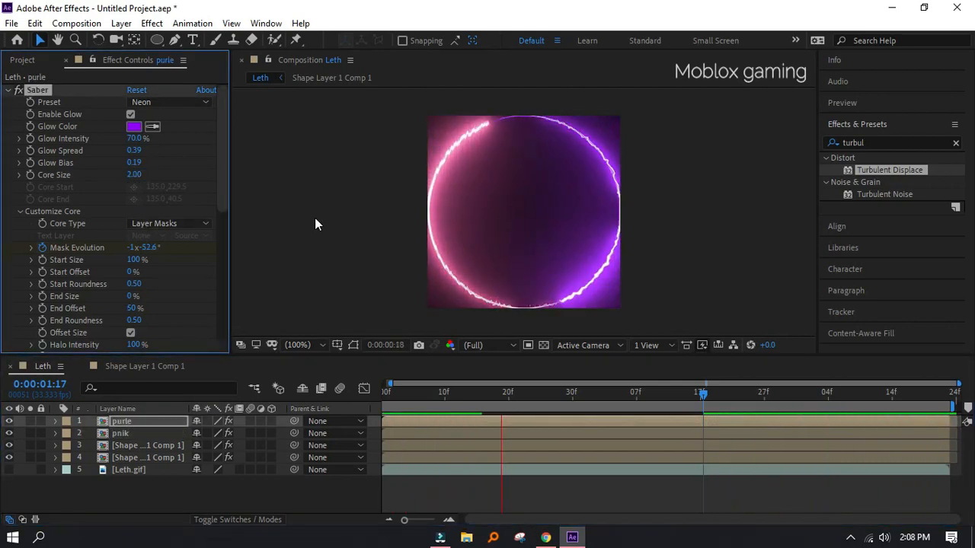
# - Set Saber's Core Size to 4 on the two undistorted Shape Layer 1 Comp 1 layers
pyautogui.scroll(-5, 121, 333)
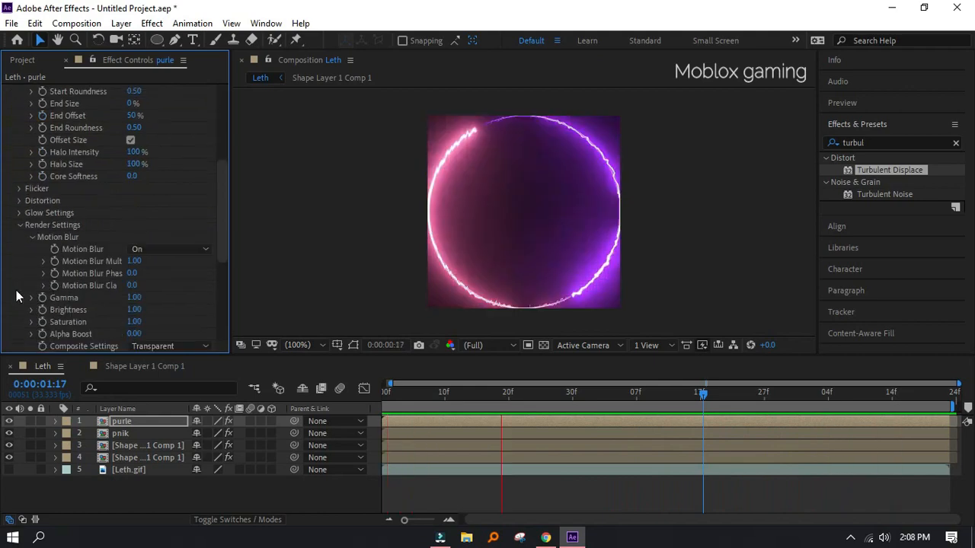
pyautogui.scroll(5, 94, 297)
pyautogui.click(144, 445)
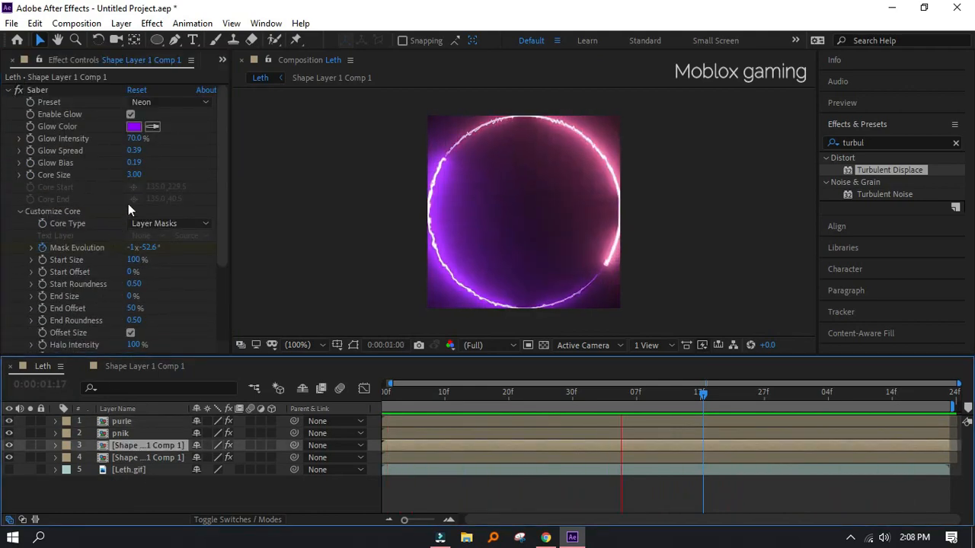
pyautogui.moveTo(136, 183); pyautogui.dragTo(135, 176)
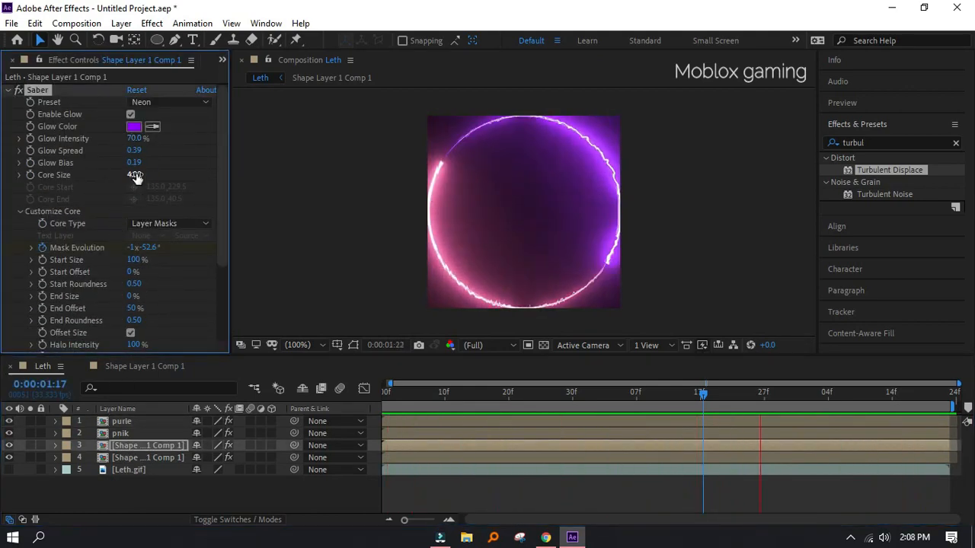
pyautogui.click(182, 454)
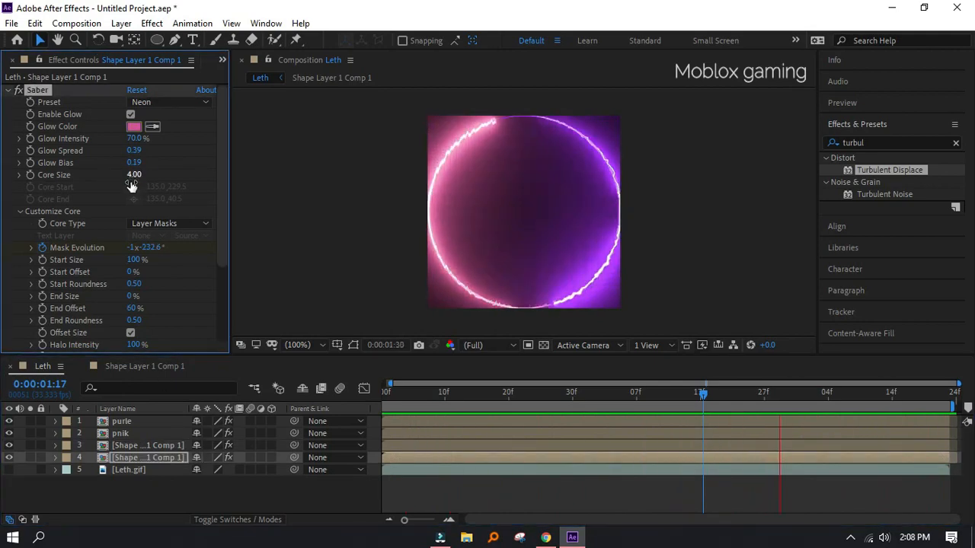
# - Show the Leth.gif layer again and set Saber's Core Size to 3 on both undistorted Shape Layer 1 Comp 1 layers
pyautogui.click(9, 470)
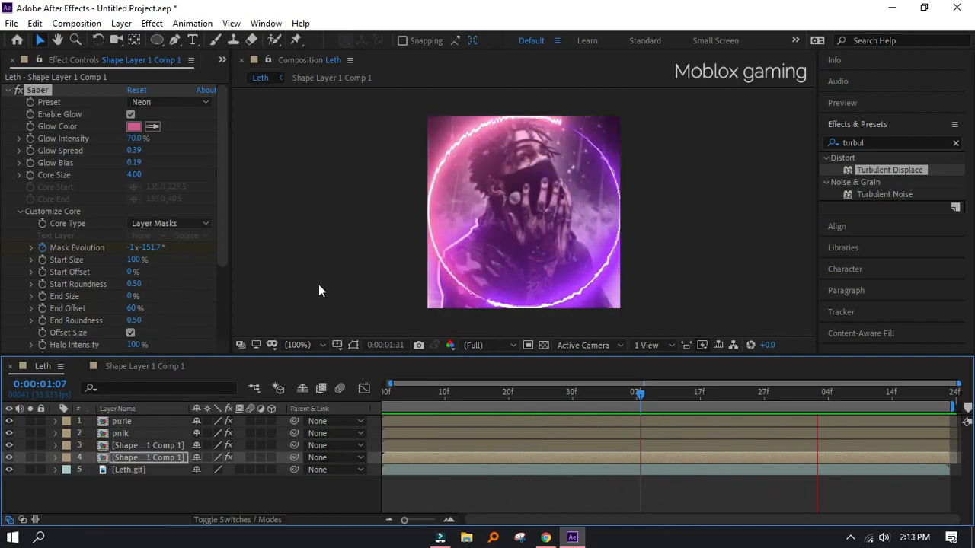
pyautogui.moveTo(131, 457)
pyautogui.mouseDown()
pyautogui.moveTo(137, 420)
pyautogui.moveTo(138, 444)
pyautogui.mouseUp()
pyautogui.click(131, 176)
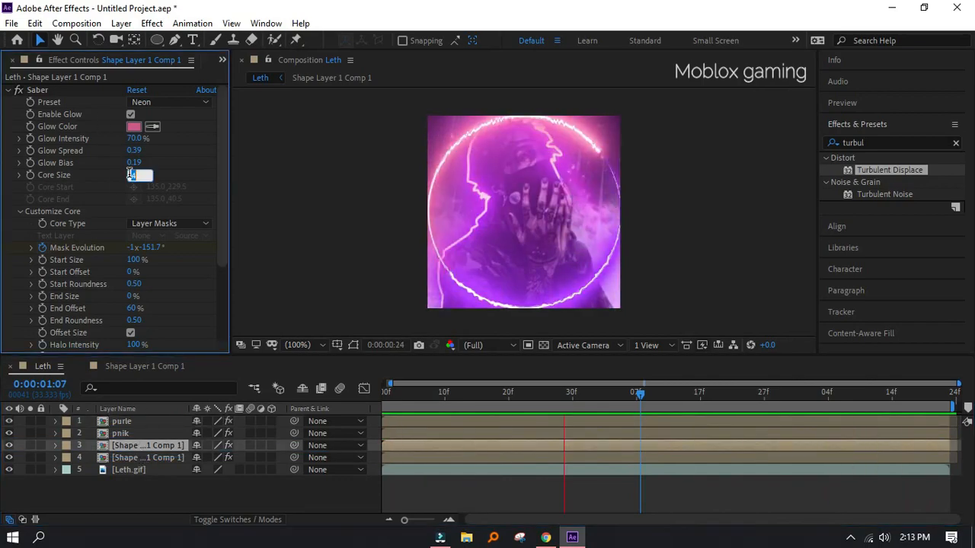
pyautogui.write('3')
pyautogui.press('Return')
pyautogui.click(138, 458)
pyautogui.click(137, 175)
pyautogui.write('3')
pyautogui.press('Return')
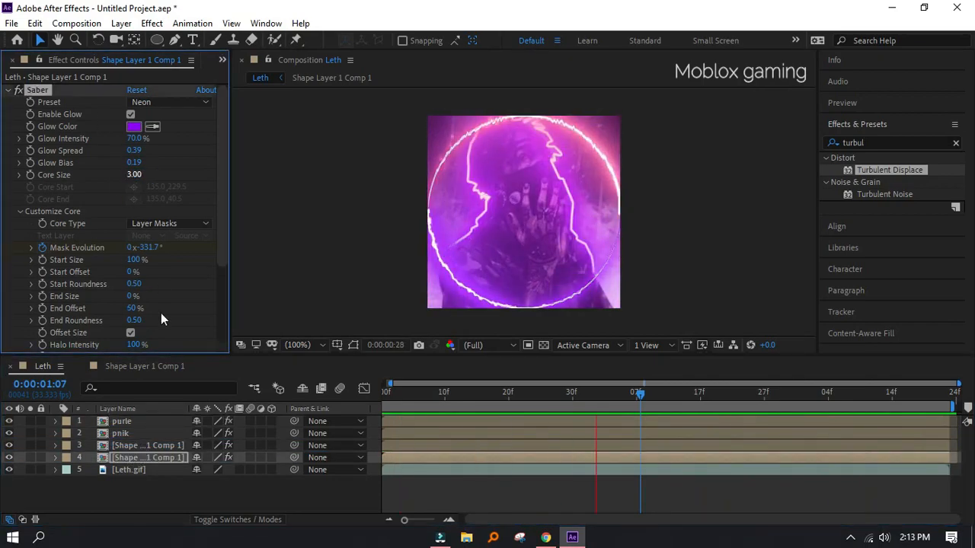
# - Set Saber's Core Size to 3 on the purle and pnik layers, then check the rings and stop the preview
pyautogui.click(163, 419)
pyautogui.click(134, 174)
pyautogui.write('3')
pyautogui.press('Return')
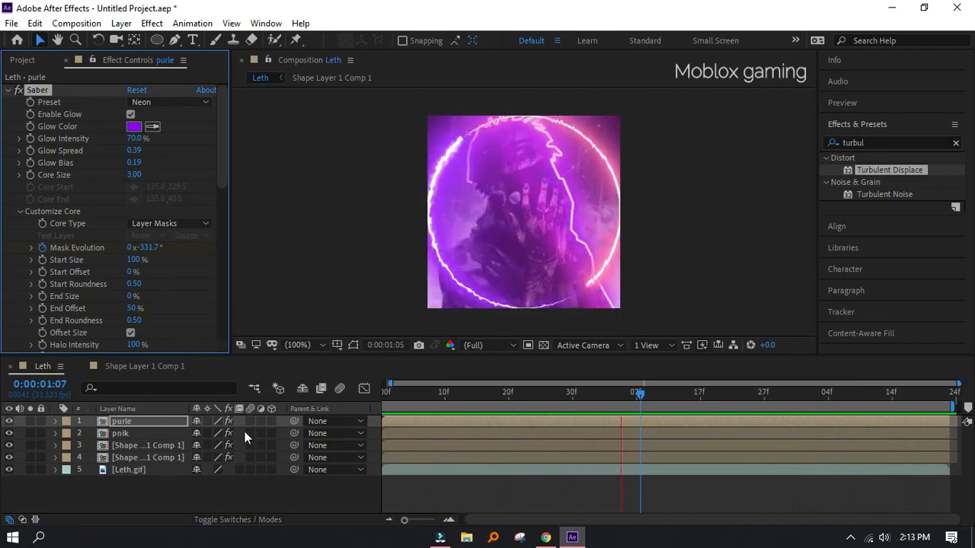
pyautogui.click(163, 434)
pyautogui.click(134, 175)
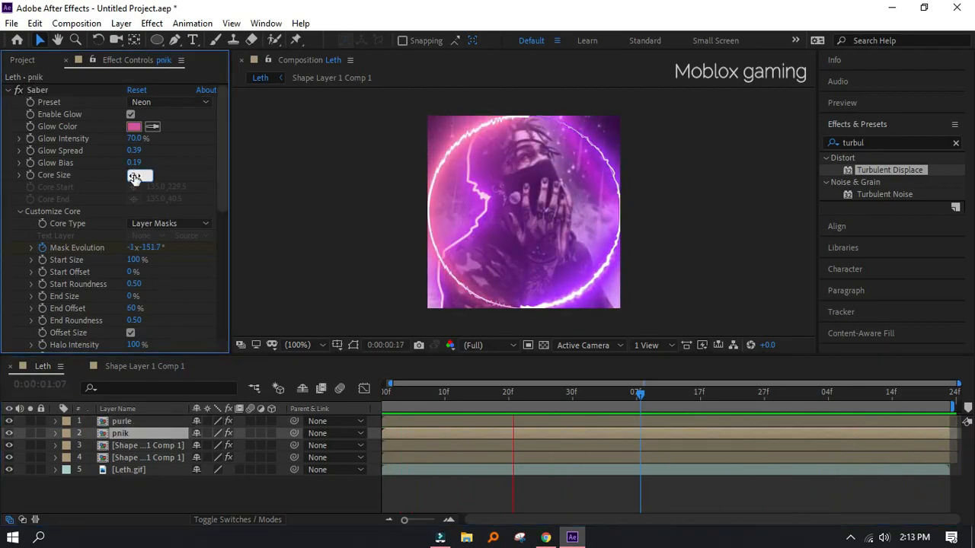
pyautogui.write('3')
pyautogui.press('Return')
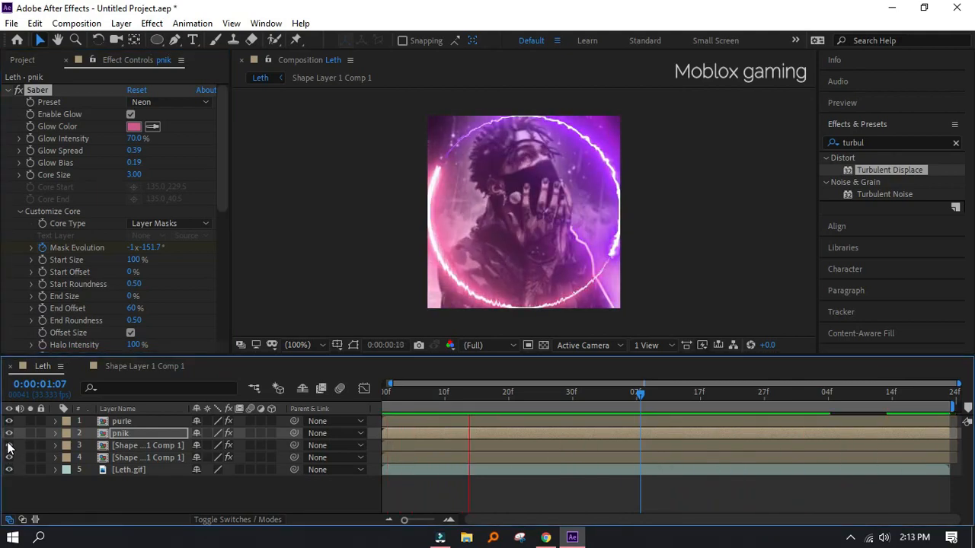
pyautogui.moveTo(6, 446); pyautogui.dragTo(8, 458)
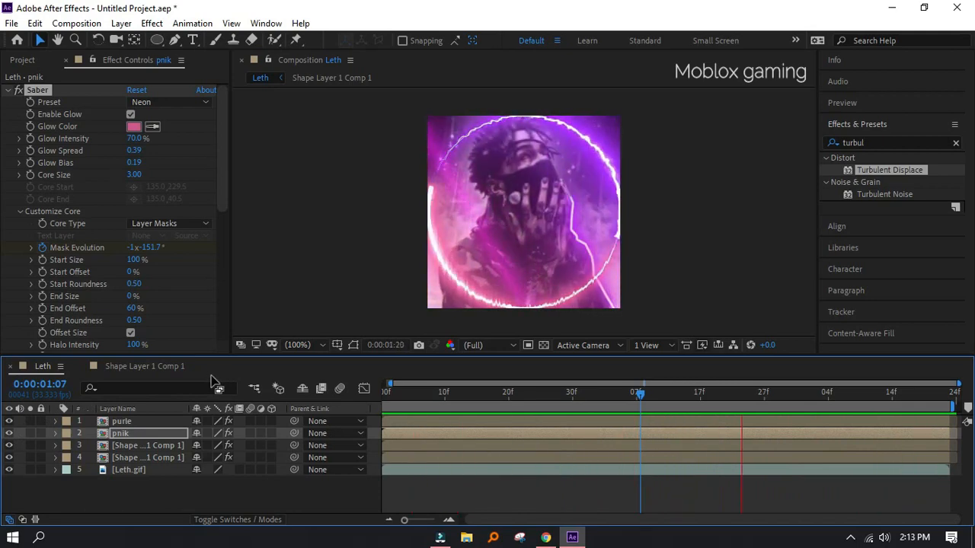
pyautogui.press('space')
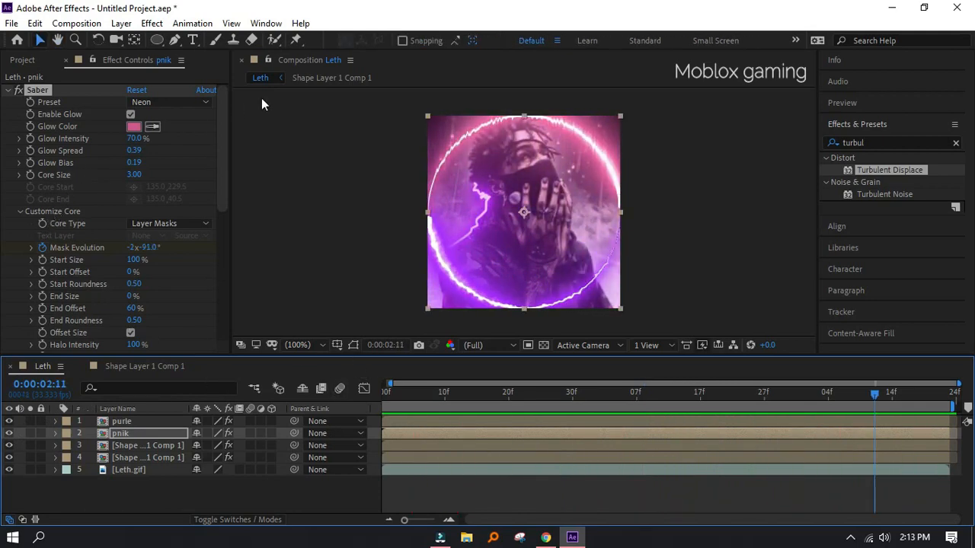
# - Add a new composition-sized solid in a medium gray-red colour above all the other layers
pyautogui.click(329, 140)
pyautogui.click(234, 493)
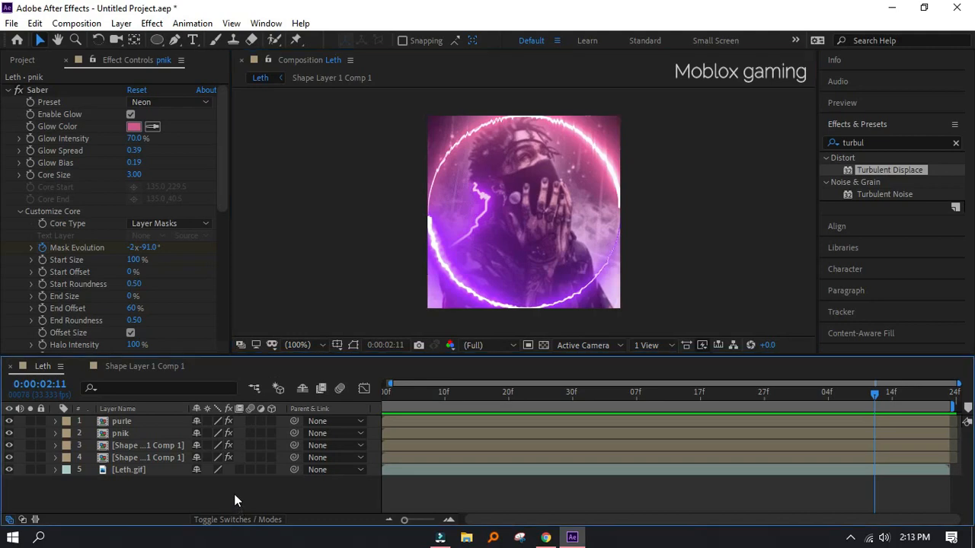
pyautogui.rightClick(234, 494)
pyautogui.moveTo(316, 341)
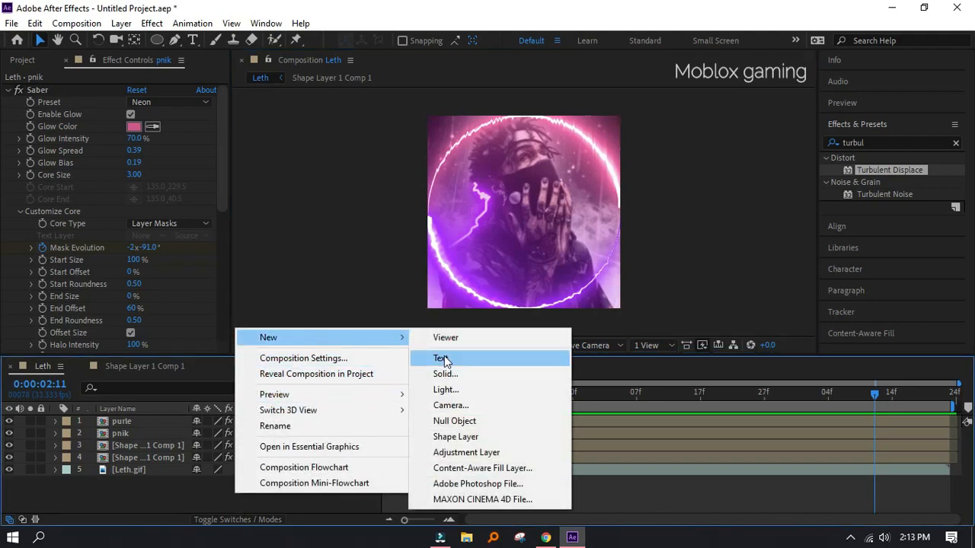
pyautogui.click(445, 370)
pyautogui.click(478, 354)
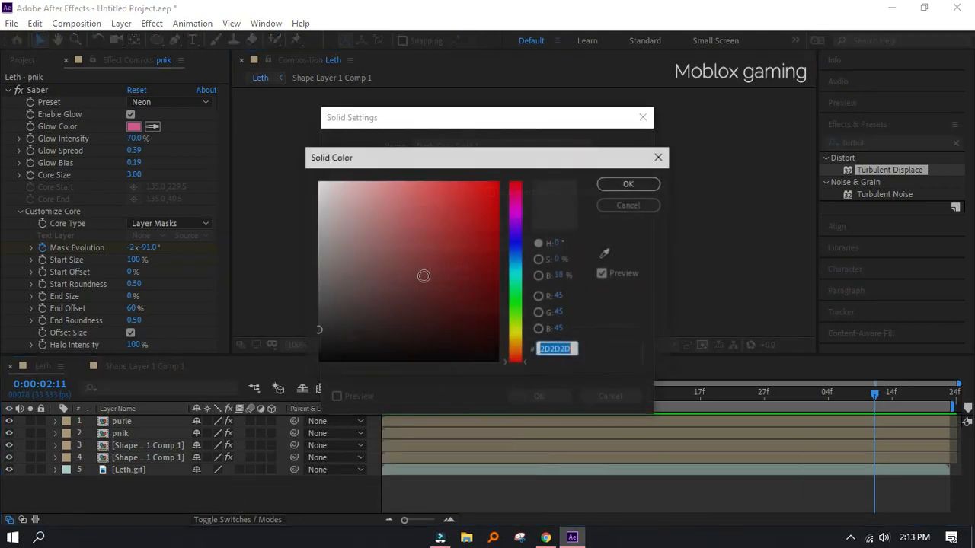
pyautogui.click(440, 253)
pyautogui.click(624, 185)
pyautogui.click(553, 393)
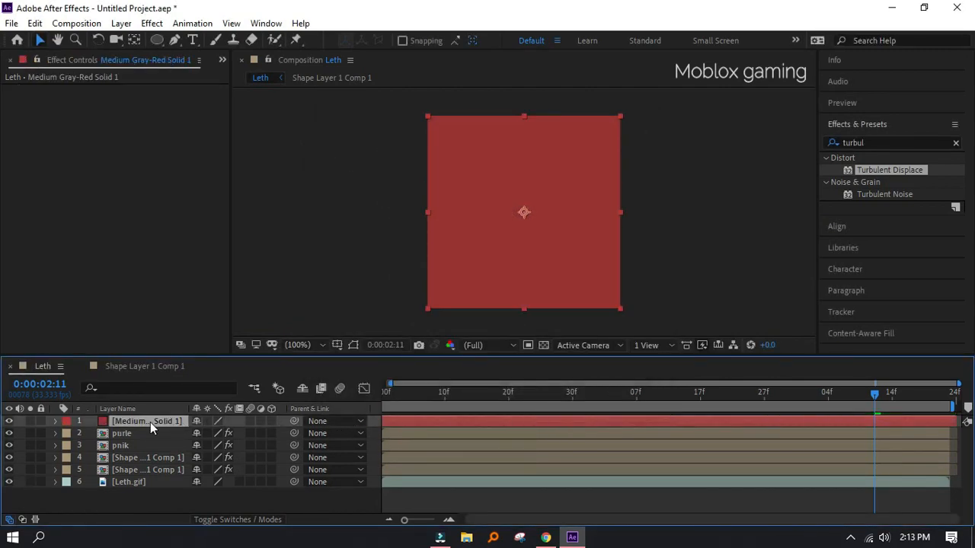
# - Add a text layer near the upper-left edge of the solid reading MOBLOX
pyautogui.click(192, 40)
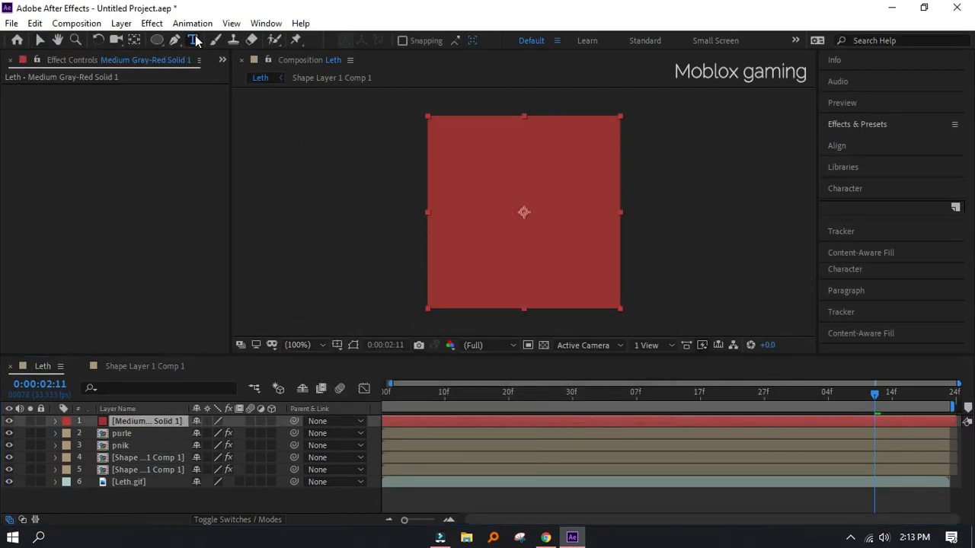
pyautogui.click(431, 160)
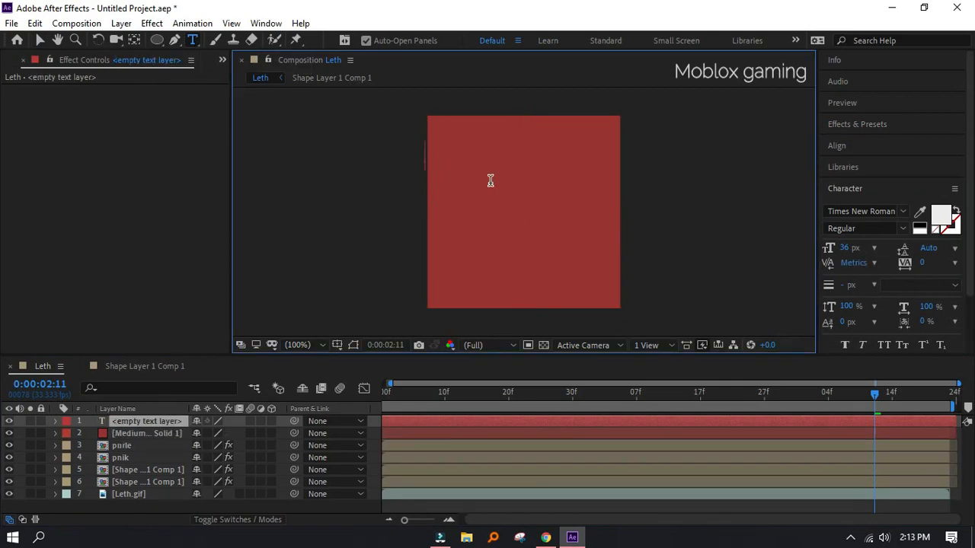
pyautogui.write('JUMO')
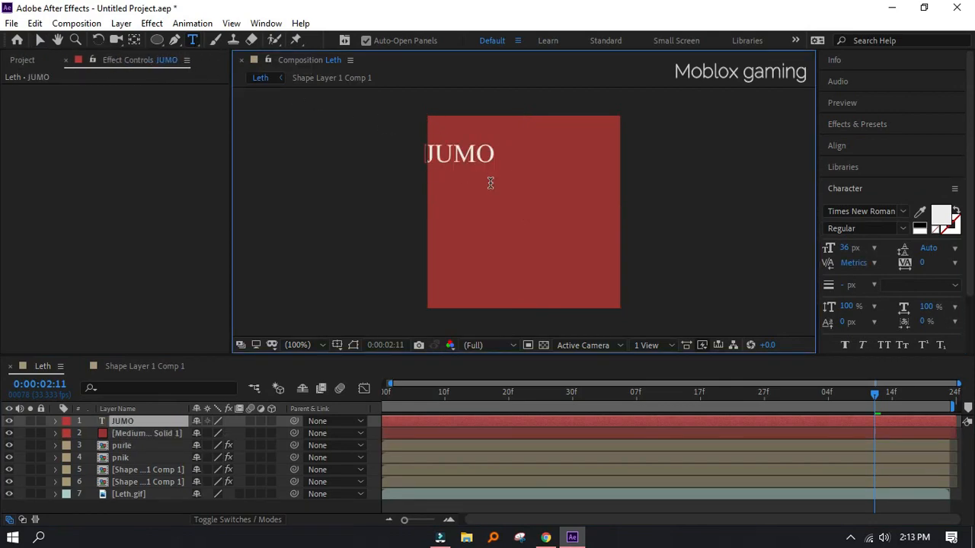
pyautogui.press('BackSpace')
pyautogui.press('BackSpace')
pyautogui.press('BackSpace')
pyautogui.press('BackSpace')
pyautogui.write('MOBLOX')
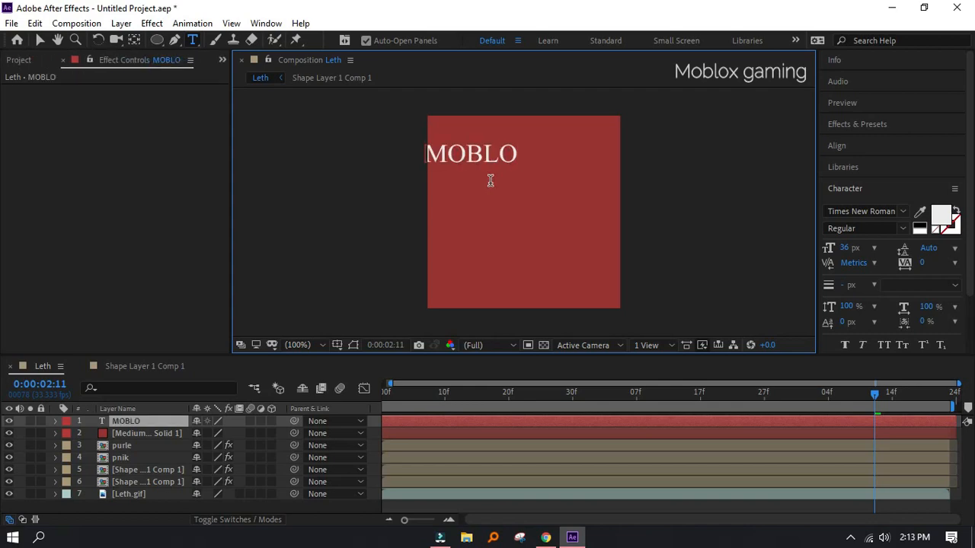
# - Change the text font to Impact and re-enter MOBLOX in the text layer
pyautogui.click(901, 215)
pyautogui.click(902, 215)
pyautogui.click(902, 214)
pyautogui.scroll(-1, 907, 326)
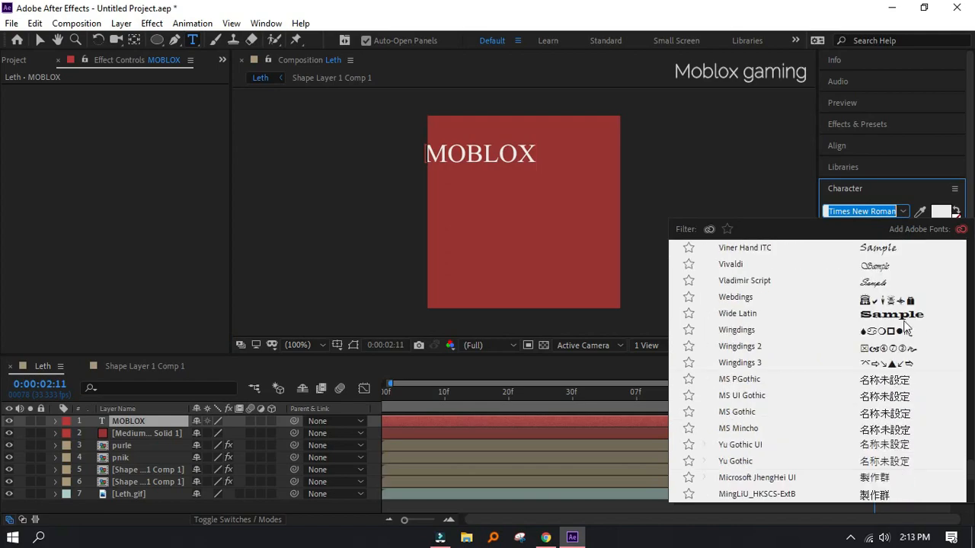
pyautogui.scroll(-2, 921, 320)
pyautogui.moveTo(969, 320); pyautogui.dragTo(971, 365)
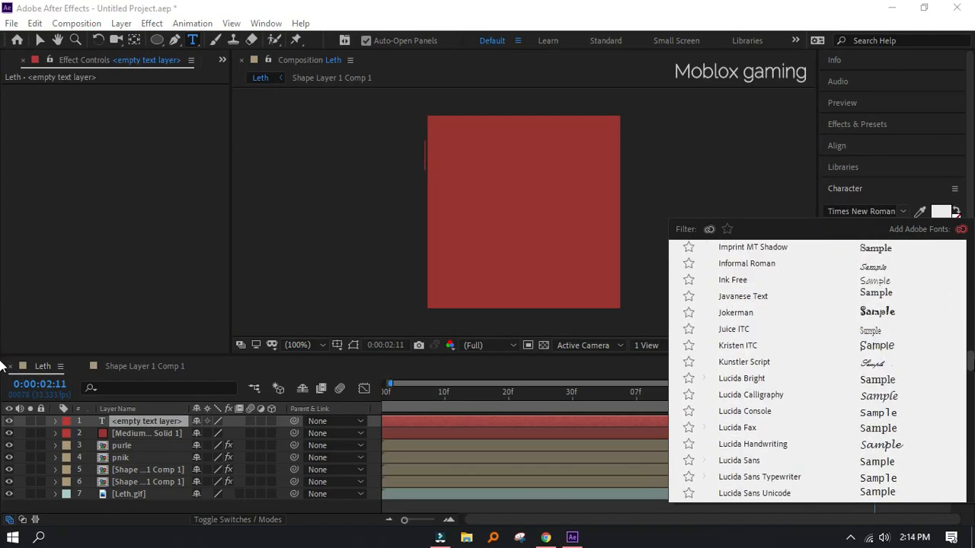
pyautogui.scroll(1, 944, 356)
pyautogui.click(730, 258)
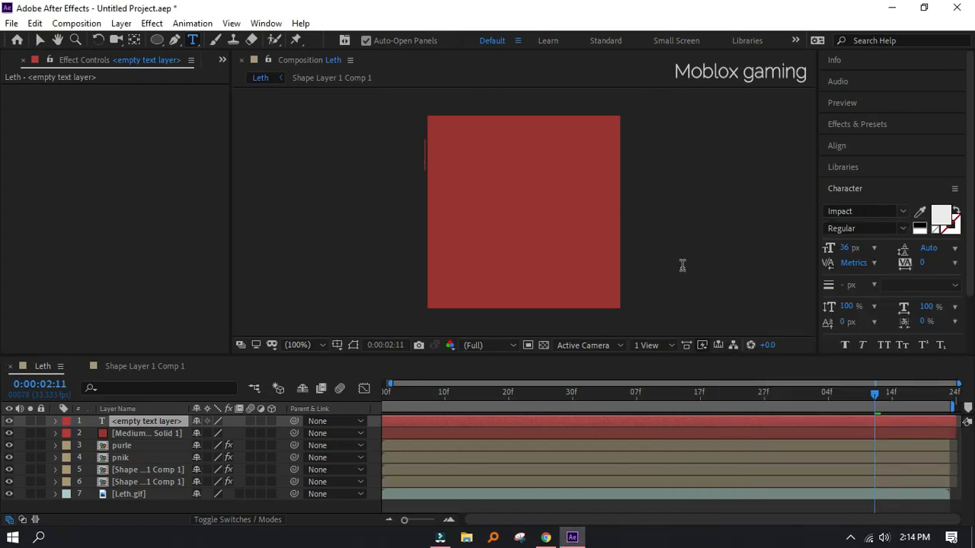
pyautogui.write('MOBLOX')
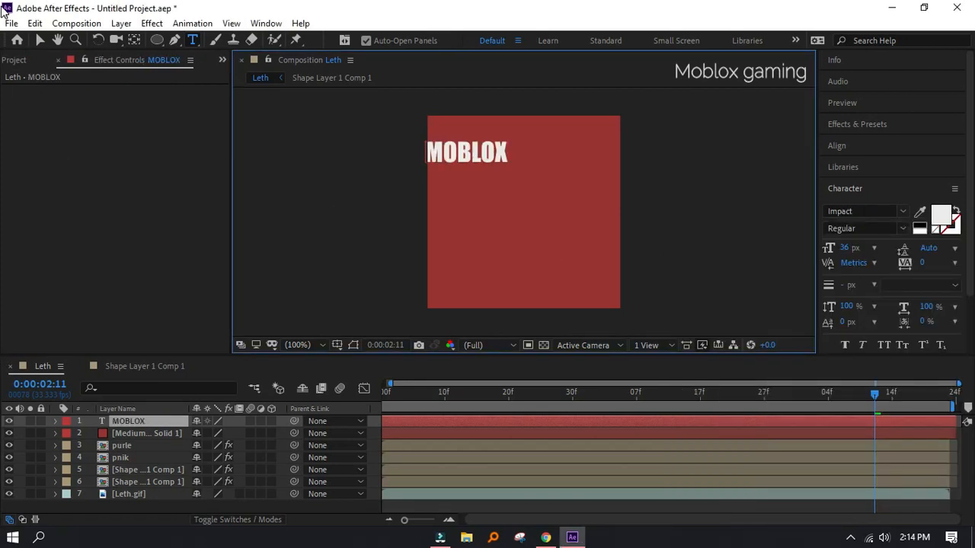
# - Enlarge the MOBLOX text and centre it in the frame, temporarily hiding the red solid to judge the placement over the picture
pyautogui.click(40, 40)
pyautogui.moveTo(469, 156); pyautogui.dragTo(578, 126)
pyautogui.moveTo(560, 163); pyautogui.dragTo(579, 200)
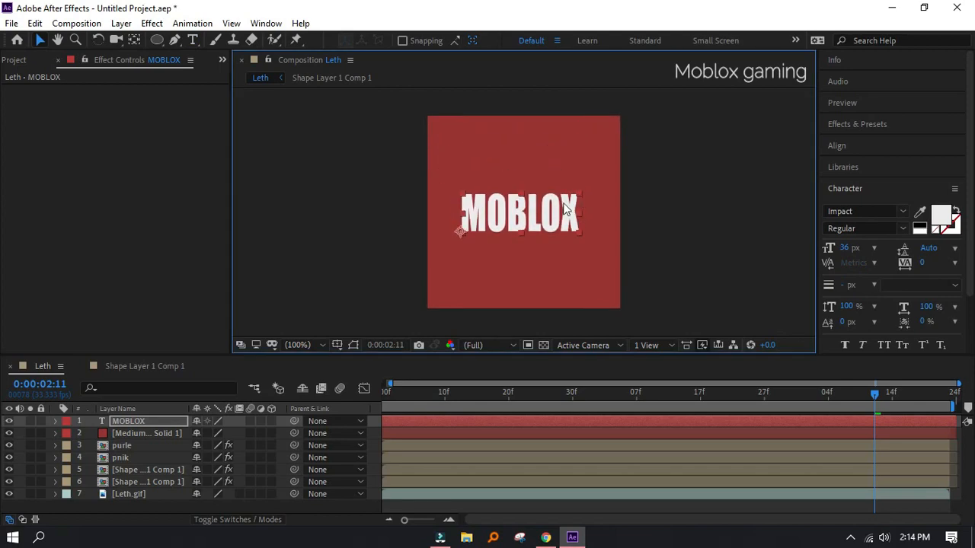
pyautogui.click(9, 433)
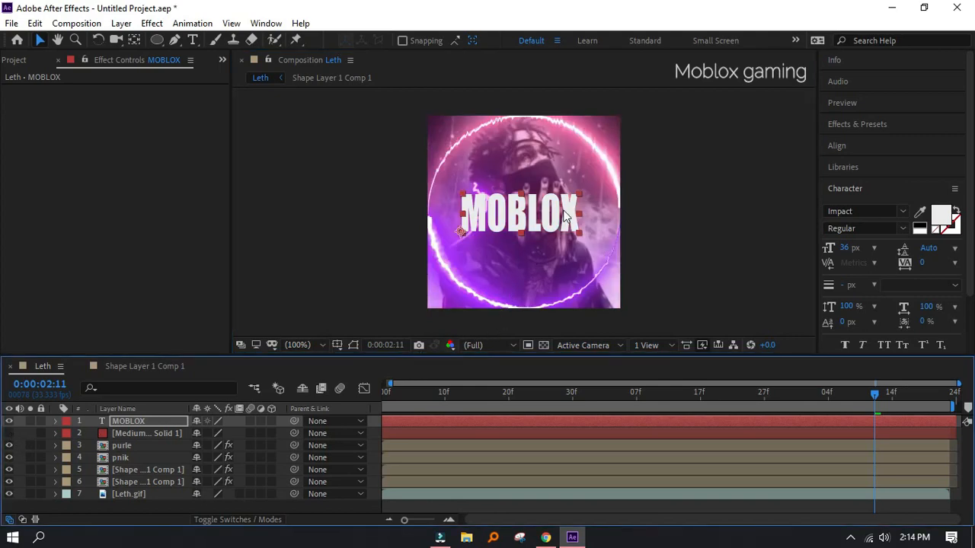
pyautogui.moveTo(580, 193); pyautogui.dragTo(563, 221)
pyautogui.click(10, 433)
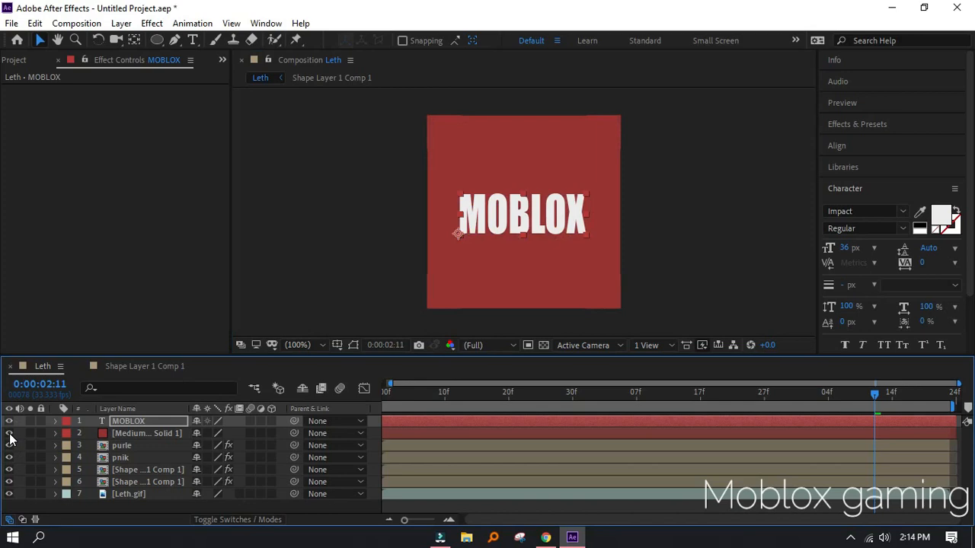
# - Find the Saber effect and apply it to the Medium Gray-Red Solid 1 layer
pyautogui.click(137, 434)
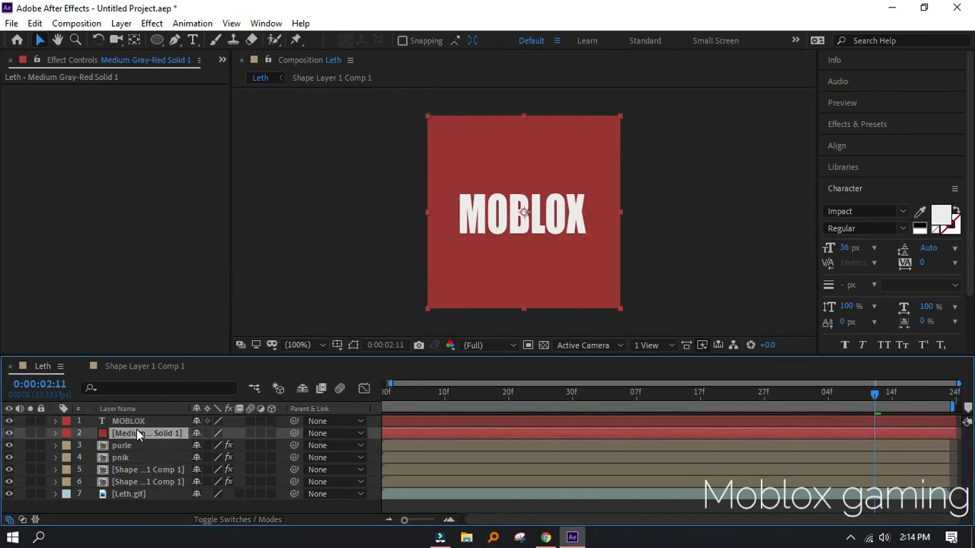
pyautogui.click(942, 131)
pyautogui.click(882, 140)
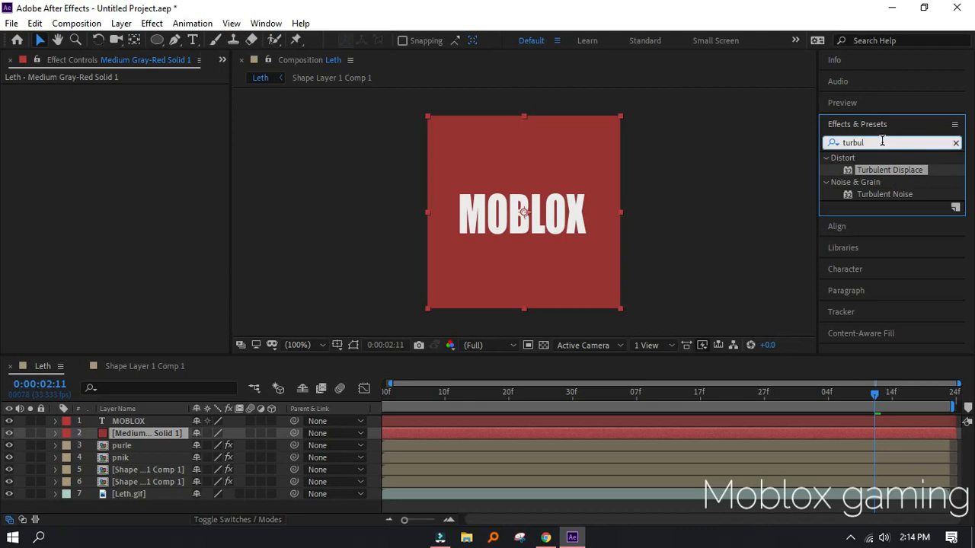
pyautogui.press('BackSpace')
pyautogui.press('BackSpace')
pyautogui.press('BackSpace')
pyautogui.press('BackSpace')
pyautogui.press('BackSpace')
pyautogui.press('BackSpace')
pyautogui.write('saber')
pyautogui.moveTo(905, 170); pyautogui.dragTo(140, 441)
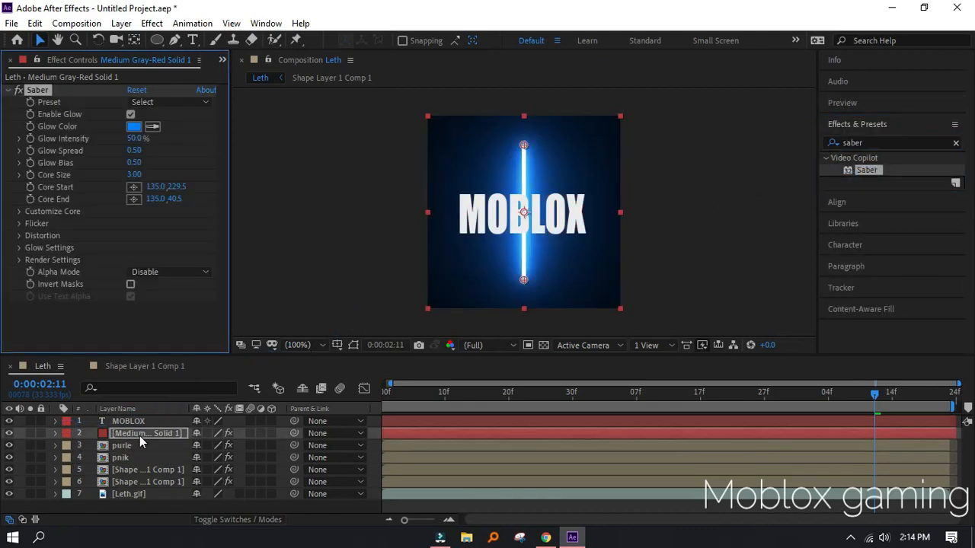
# - Set the solid's Saber Core Type to Text Layer and choose MOBLOX as its text layer
pyautogui.click(18, 212)
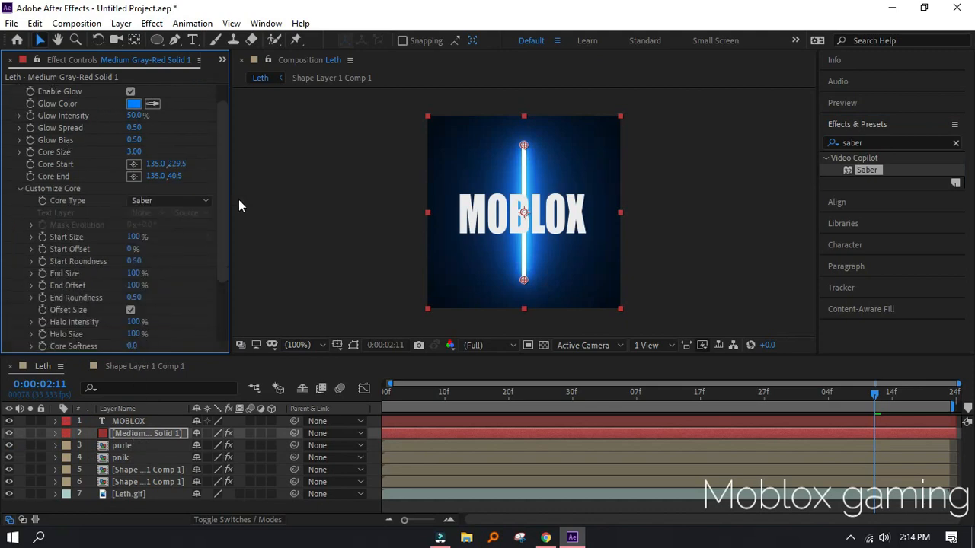
pyautogui.click(200, 204)
pyautogui.click(200, 230)
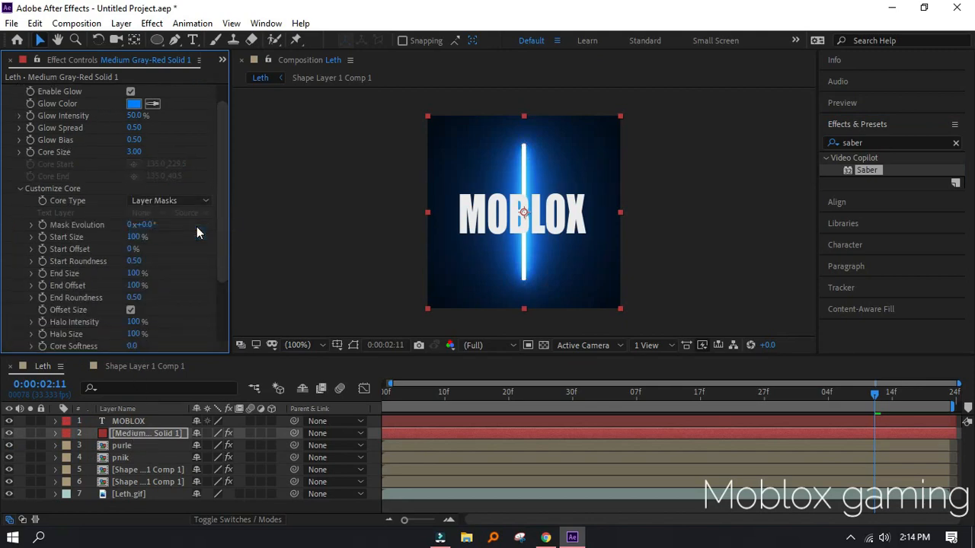
pyautogui.click(200, 203)
pyautogui.click(198, 249)
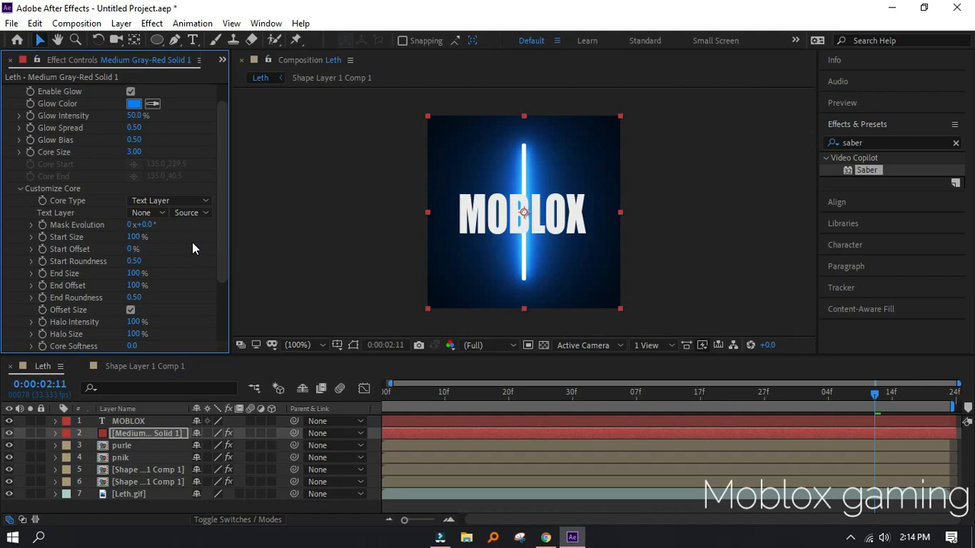
pyautogui.click(141, 212)
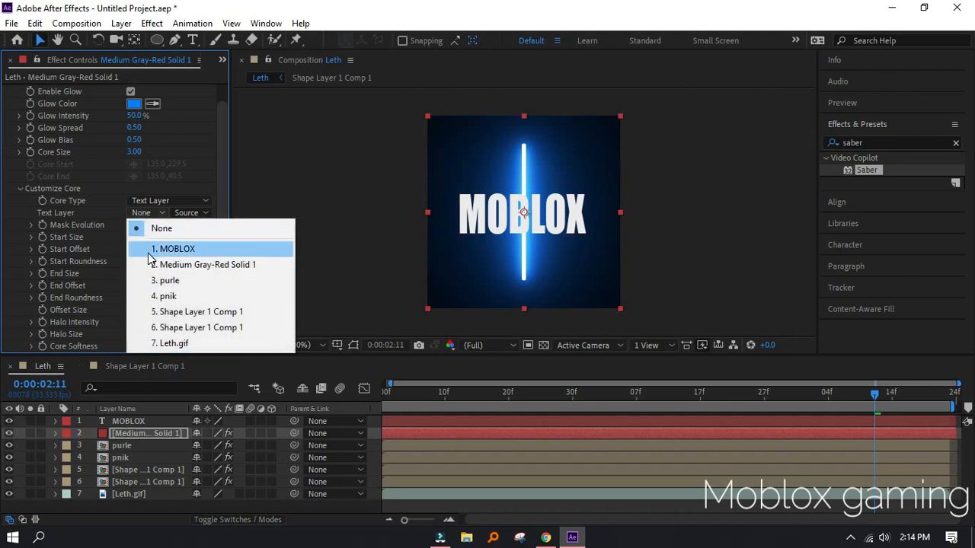
pyautogui.click(143, 250)
pyautogui.scroll(1, 133, 235)
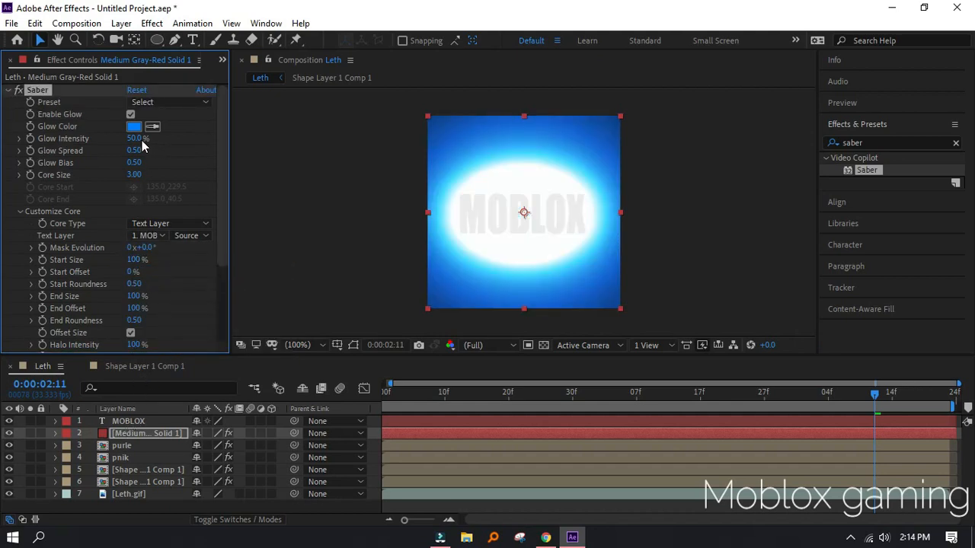
# - Apply the Neon preset to the red solid's Saber effect and hide the MOBLOX text layer
pyautogui.moveTo(124, 139); pyautogui.dragTo(106, 141)
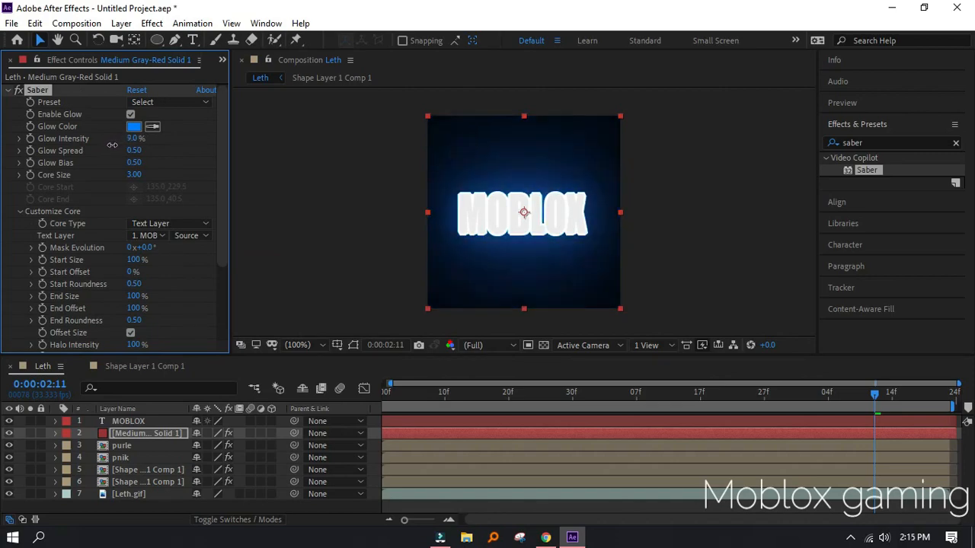
pyautogui.click(179, 102)
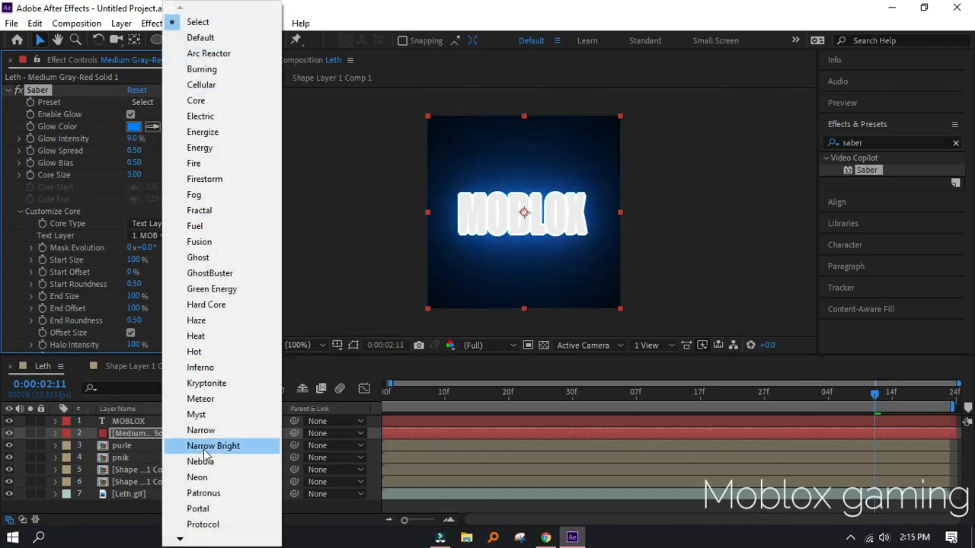
pyautogui.click(196, 472)
pyautogui.click(9, 421)
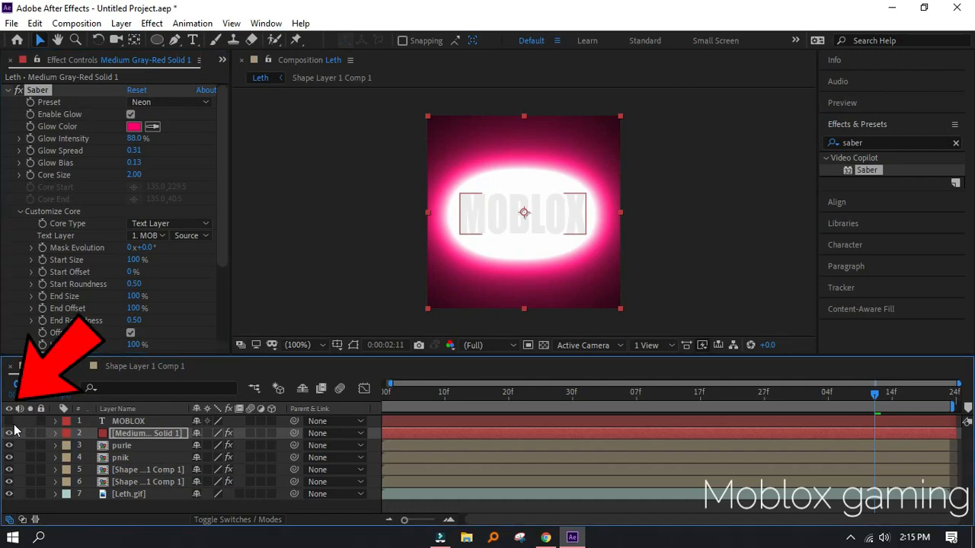
# - Reduce the solid's Saber Core Size to 0.50 and its Glow Intensity to 40%
pyautogui.moveTo(131, 175)
pyautogui.mouseDown()
pyautogui.moveTo(110, 179)
pyautogui.moveTo(141, 175)
pyautogui.mouseUp()
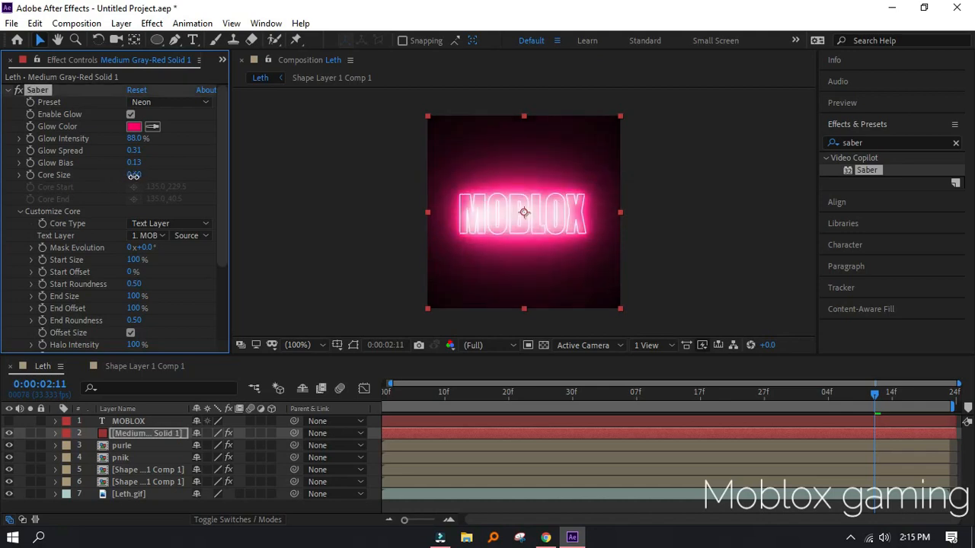
pyautogui.moveTo(127, 139); pyautogui.dragTo(109, 144)
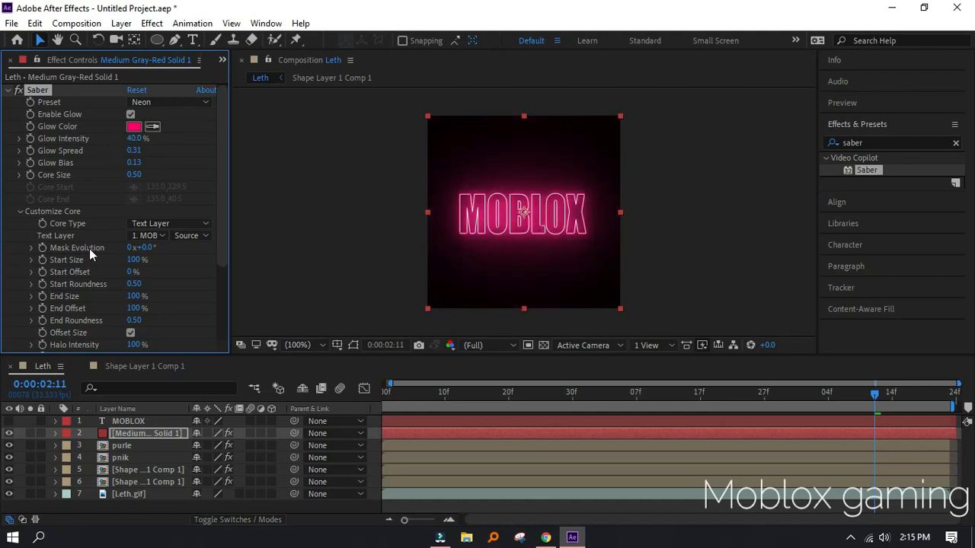
# - Change the Saber render Composite Settings so the solid's black background turns transparent over the layers below
pyautogui.scroll(-3, 89, 248)
pyautogui.click(21, 310)
pyautogui.scroll(-2, 127, 311)
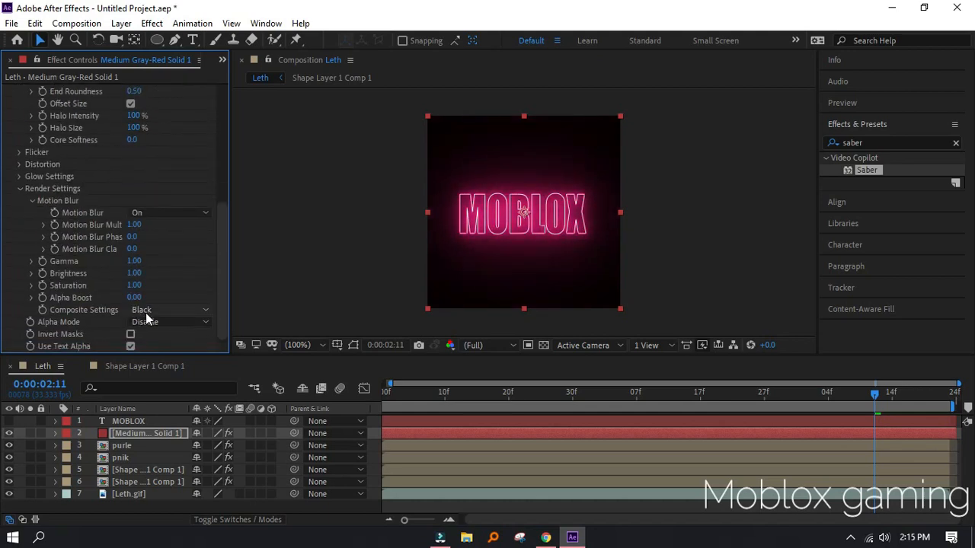
pyautogui.click(160, 311)
pyautogui.click(162, 323)
pyautogui.scroll(6, 162, 316)
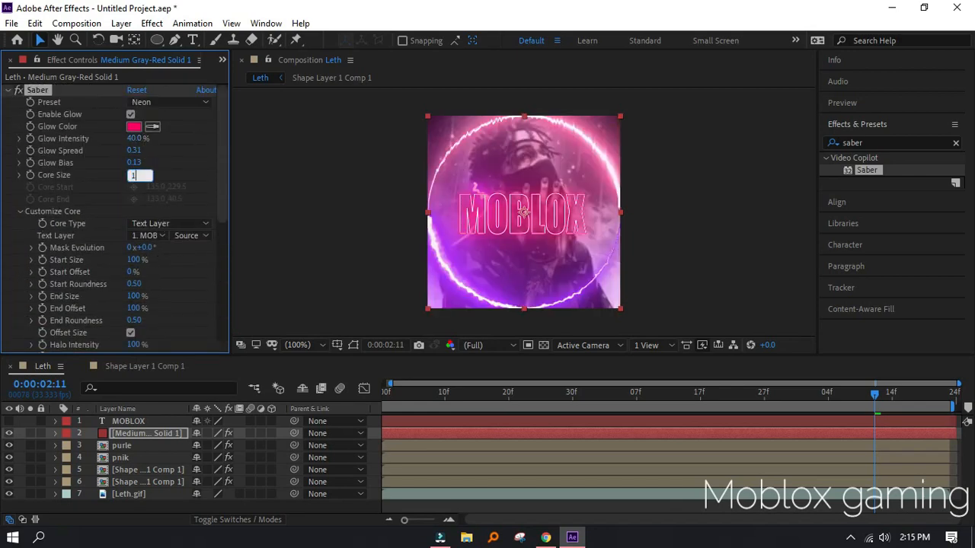
# - Set the solid's Saber Core Size to 1 and its Glow Intensity to 20%
pyautogui.click(134, 175)
pyautogui.write('1')
pyautogui.press('Return')
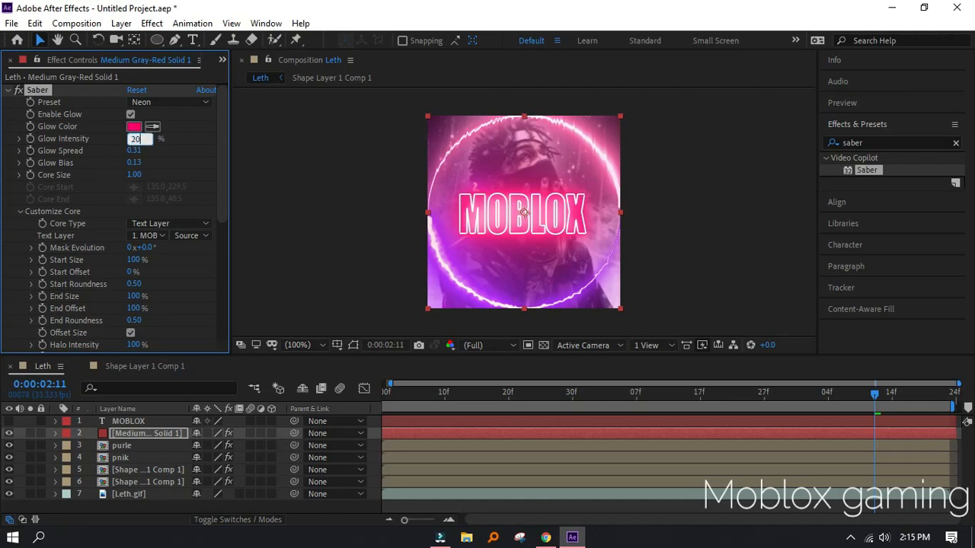
pyautogui.write('20')
pyautogui.press('Return')
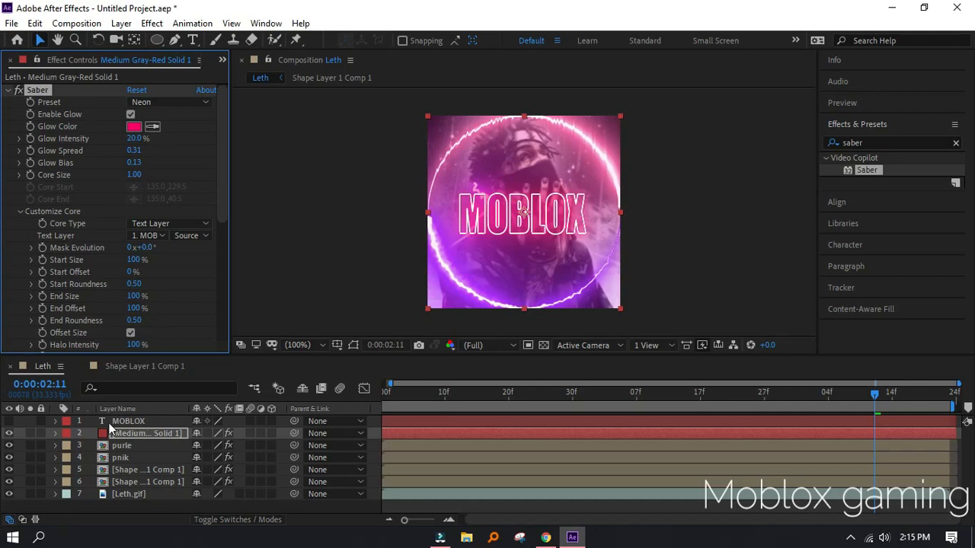
# - Duplicate the MOBLOX text layer together with the Saber solid layer
pyautogui.click(42, 421)
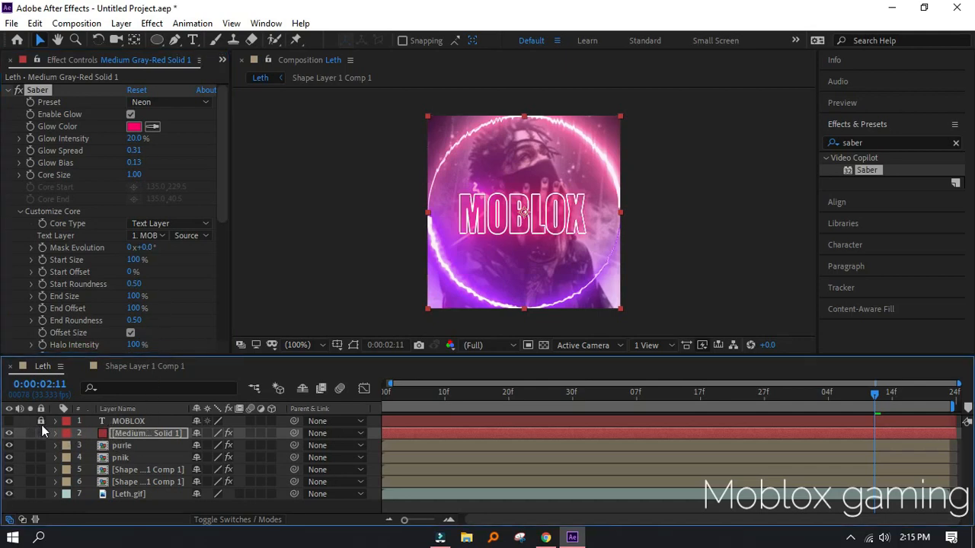
pyautogui.keyDown('ctrl'); pyautogui.click(86, 424); pyautogui.keyUp('ctrl')
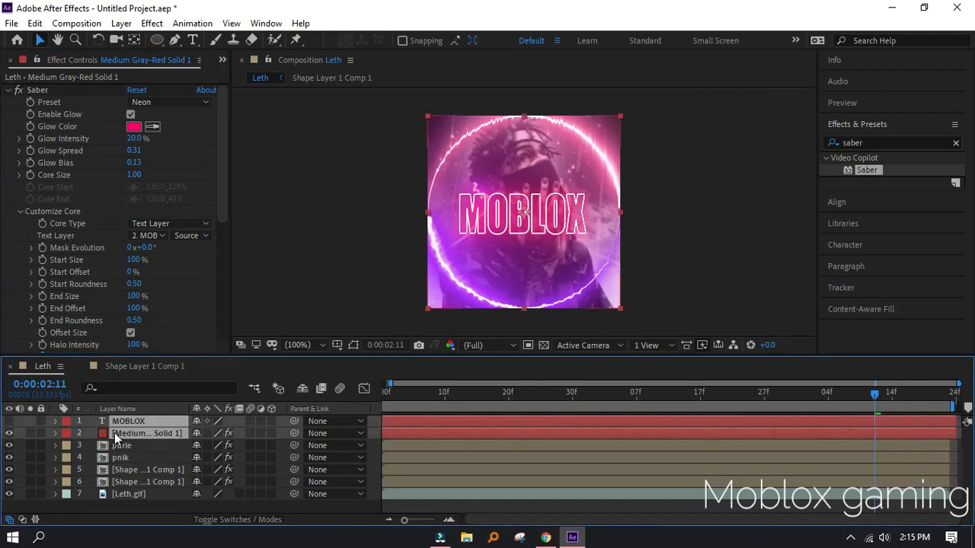
pyautogui.hotkey('ctrl', 'd')
pyautogui.click(128, 460)
pyautogui.click(132, 444)
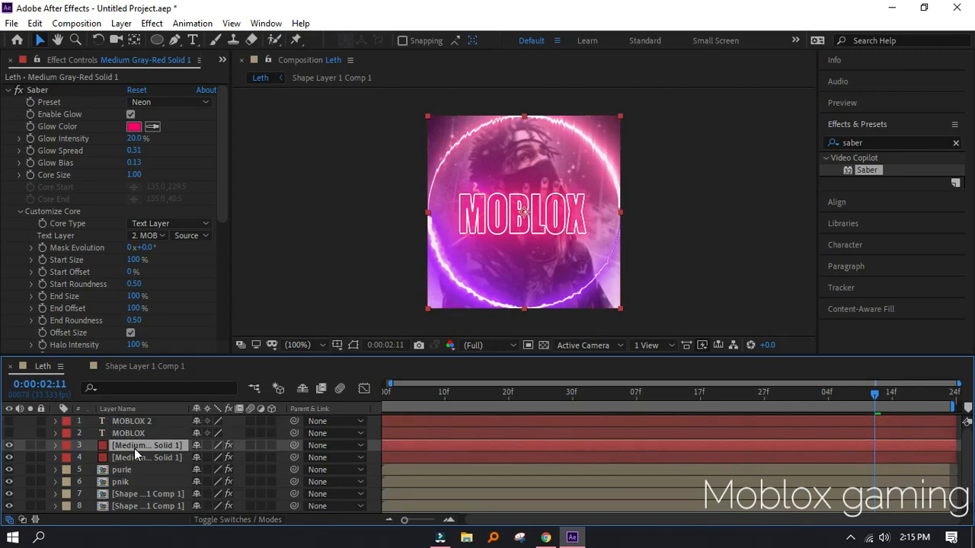
# - Return to the first frame and change the upper solid's Saber Glow Color to a softer, muted pink
pyautogui.click(491, 421)
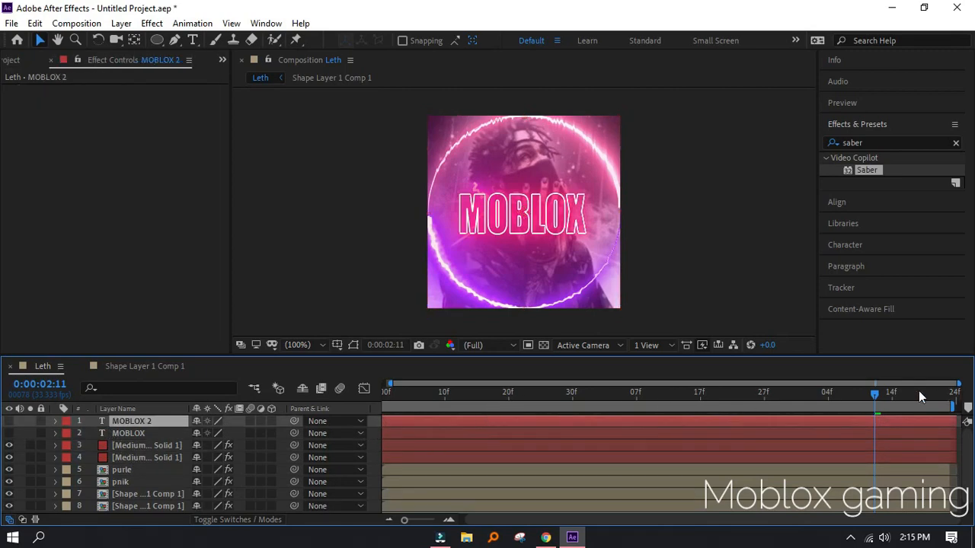
pyautogui.moveTo(876, 394); pyautogui.dragTo(364, 400)
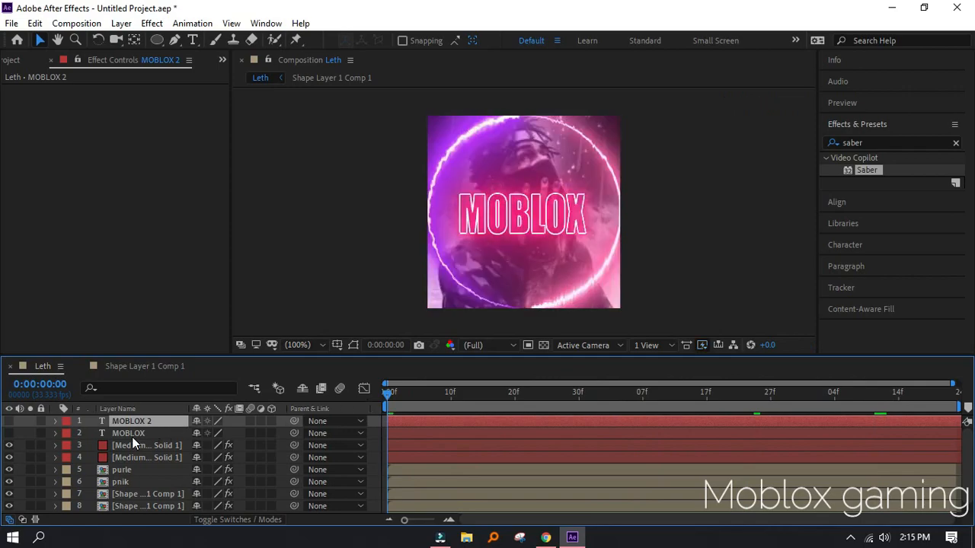
pyautogui.click(133, 435)
pyautogui.click(134, 446)
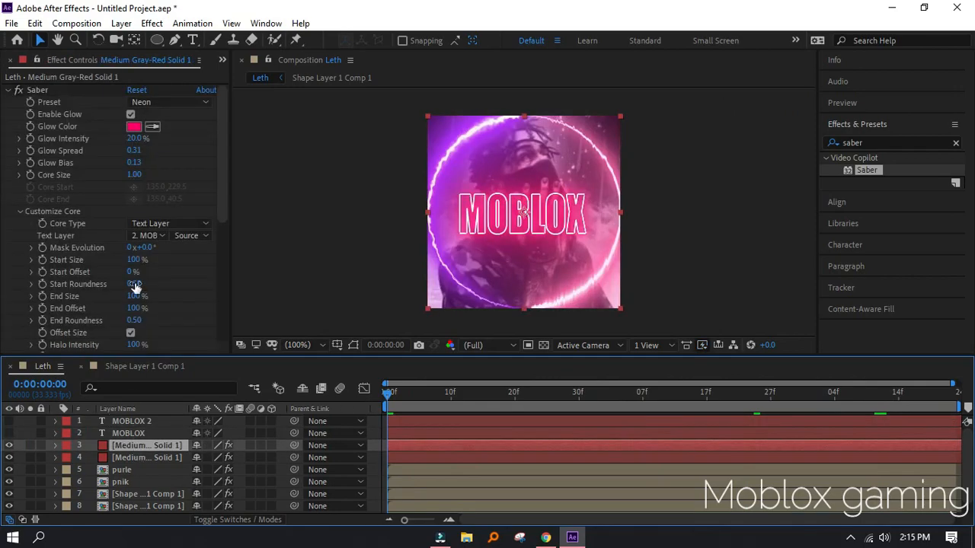
pyautogui.click(133, 127)
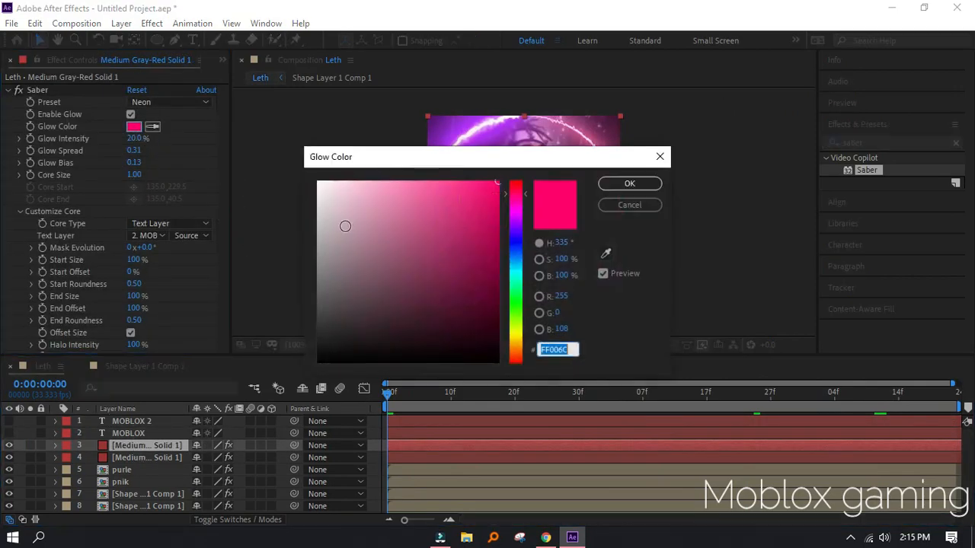
pyautogui.click(372, 218)
pyautogui.moveTo(372, 218); pyautogui.dragTo(416, 221)
pyautogui.click(641, 185)
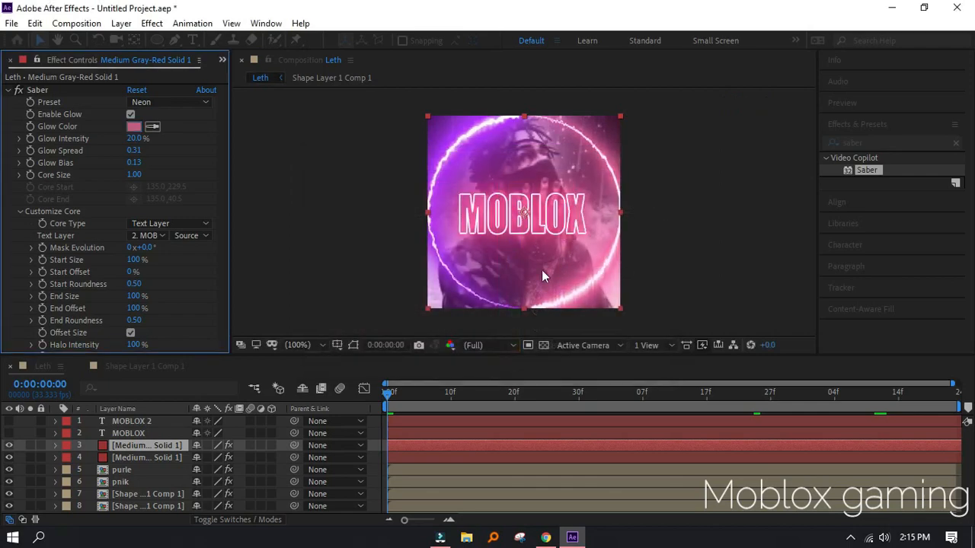
# - Change the lower solid's Saber Glow Color to purple BA00FF
pyautogui.click(173, 458)
pyautogui.click(137, 127)
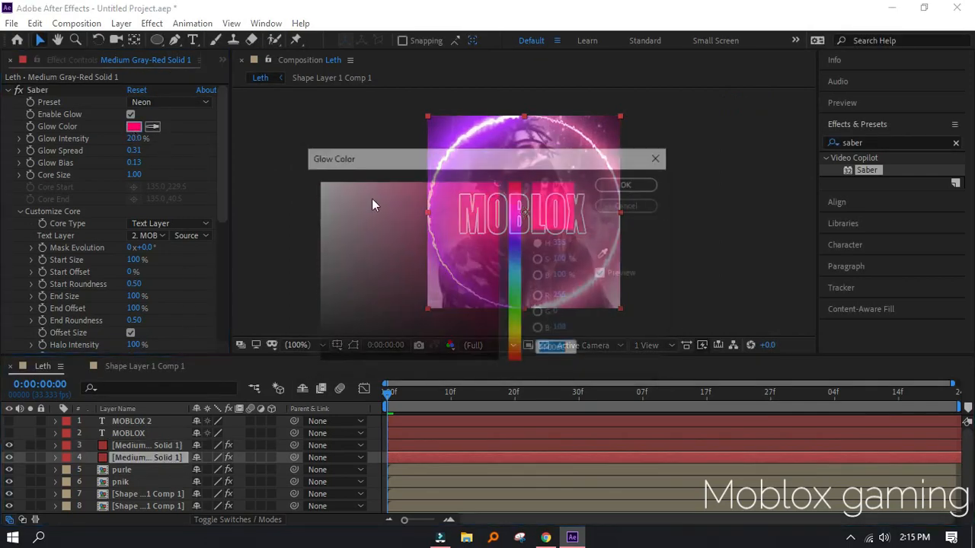
pyautogui.click(519, 220)
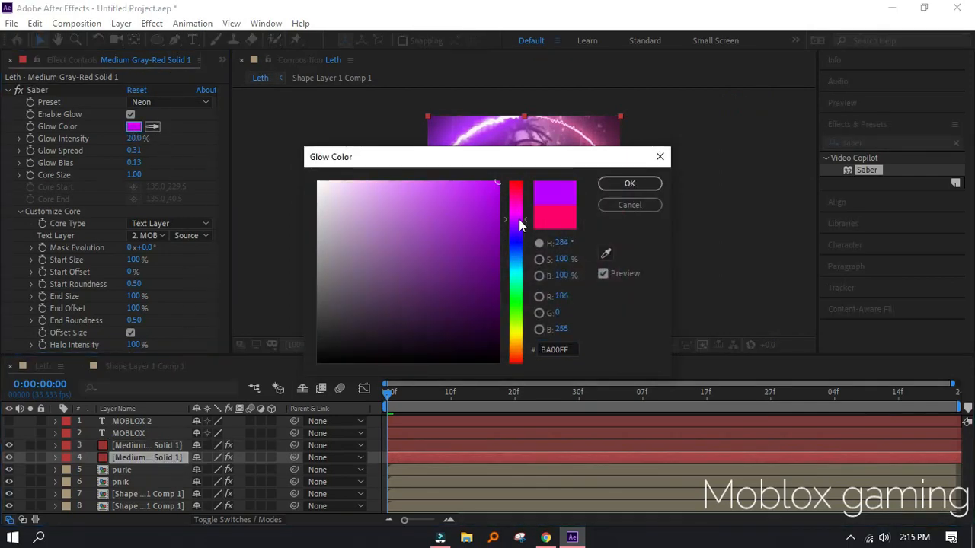
pyautogui.click(635, 187)
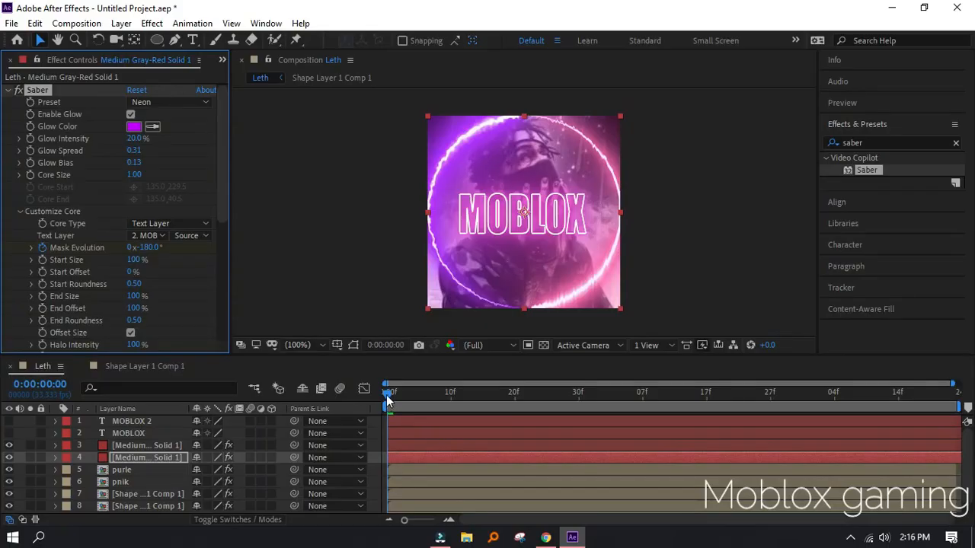
# - Animate the lower solid's Mask Evolution from 0x-180.0° at the first frame to -2x-180.0° at 0:00:02:22, and preview it
pyautogui.moveTo(387, 401); pyautogui.dragTo(945, 402)
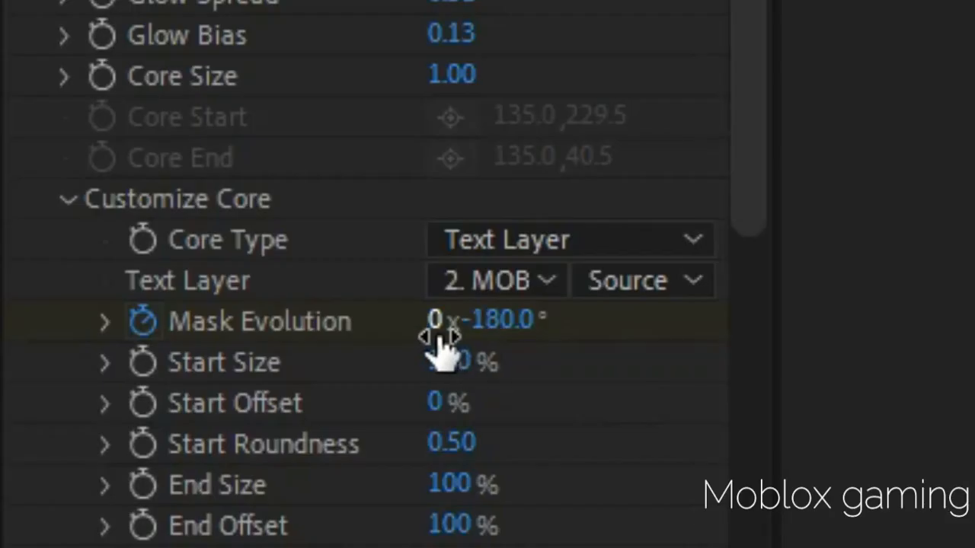
pyautogui.click(130, 249)
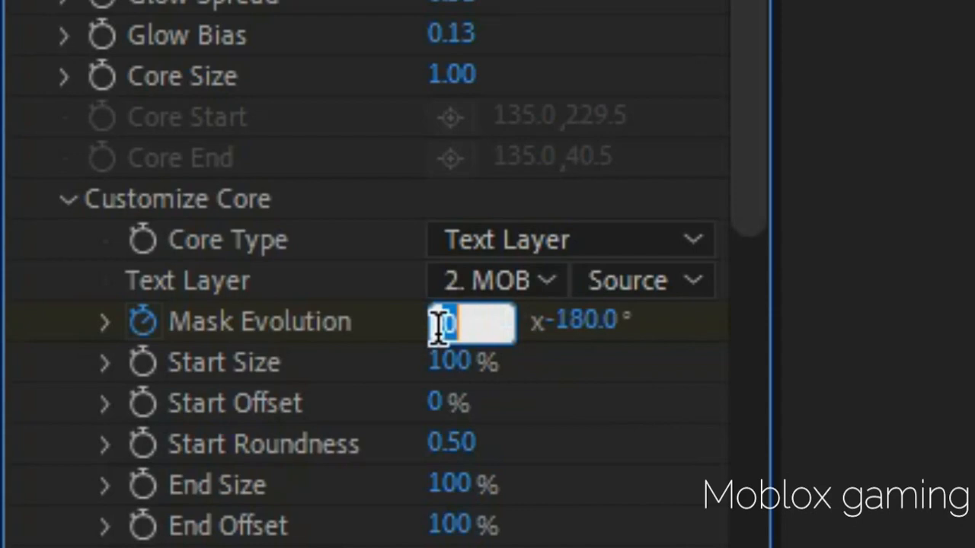
pyautogui.write('-2')
pyautogui.press('Return')
pyautogui.press('space')
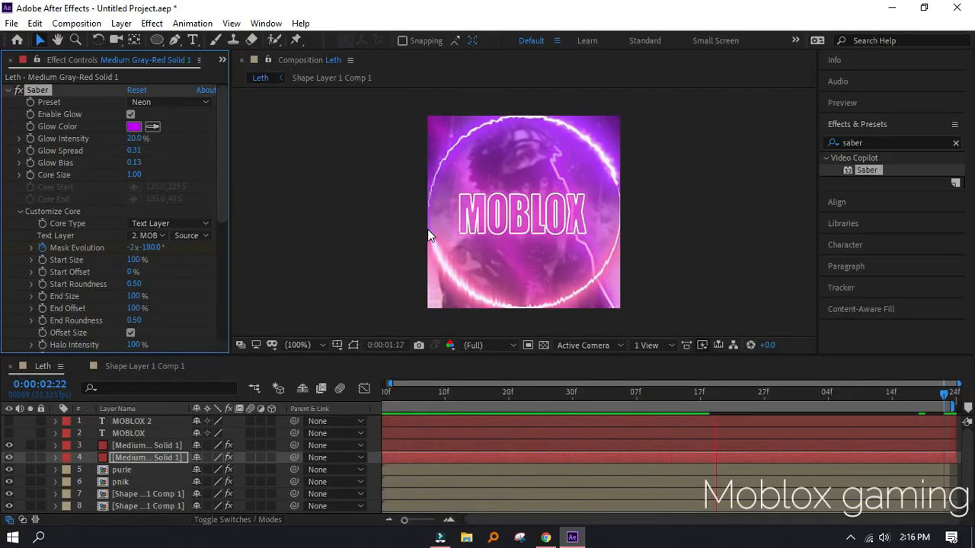
pyautogui.press('space')
# - Animate the upper solid's Mask Evolution from 0x+0.0° at the first frame to -2x+0.0° at 0:00:02:22, and preview it
pyautogui.moveTo(750, 406); pyautogui.dragTo(202, 420)
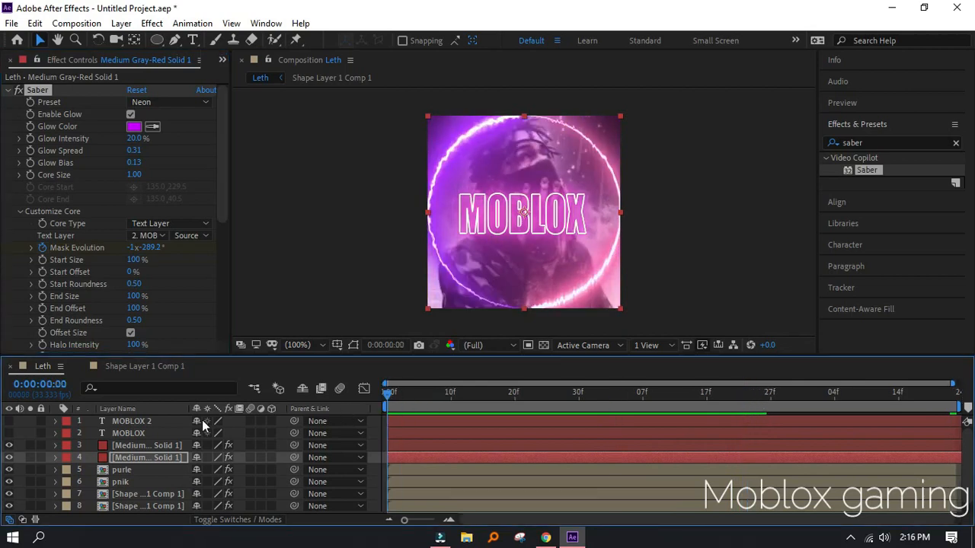
pyautogui.click(147, 446)
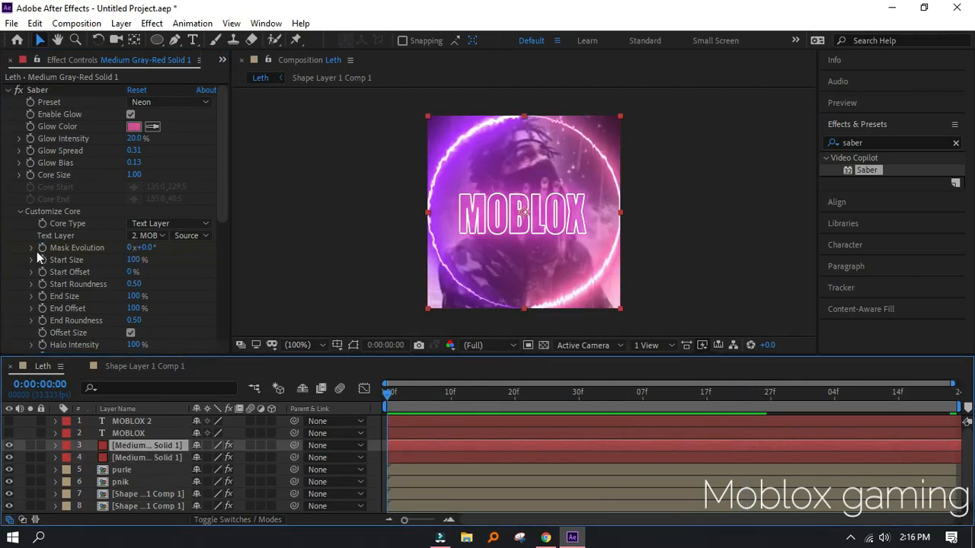
pyautogui.click(835, 404)
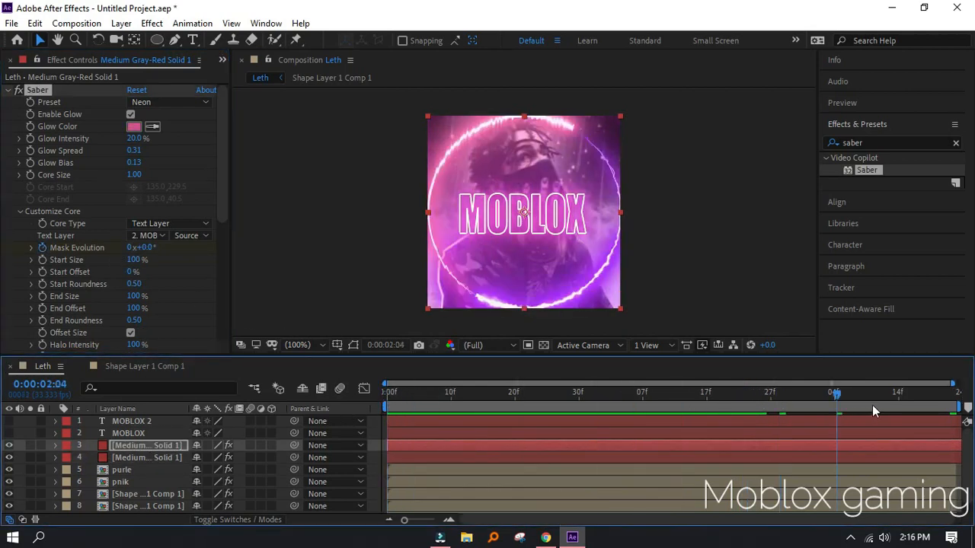
pyautogui.moveTo(872, 410); pyautogui.dragTo(945, 408)
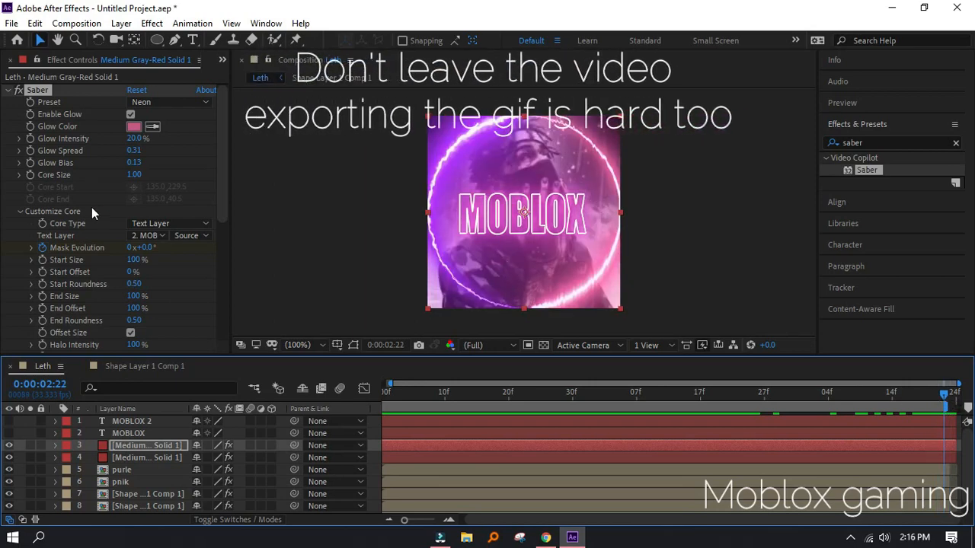
pyautogui.click(131, 249)
pyautogui.write('-2')
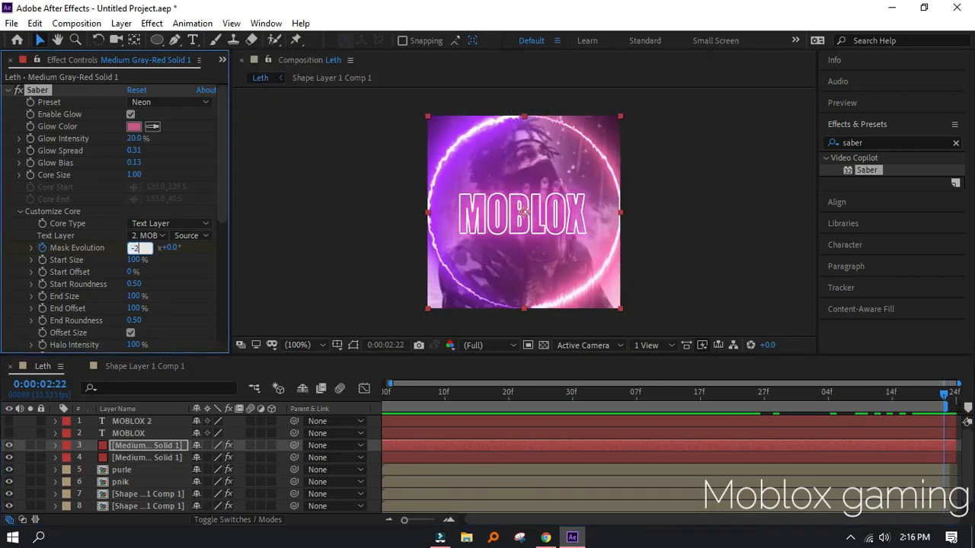
pyautogui.press('space')
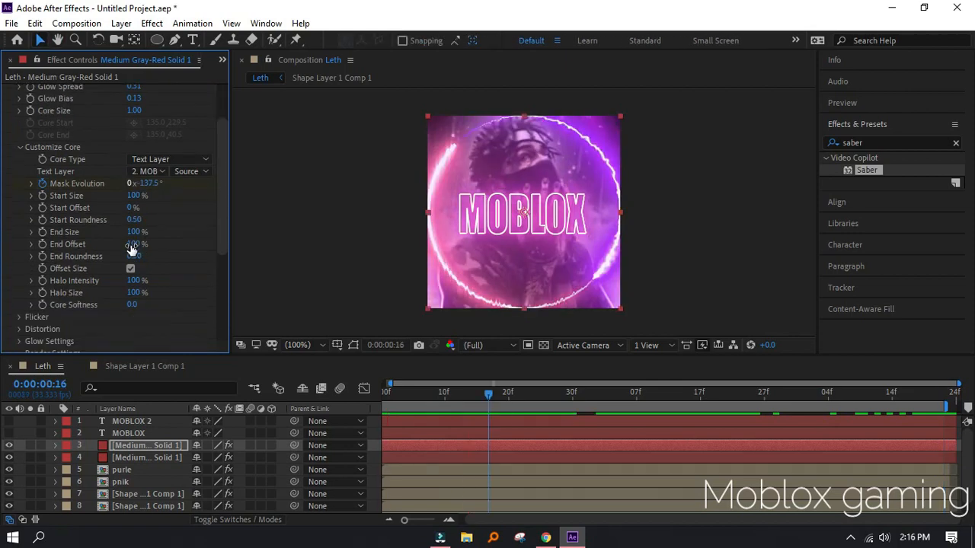
# - Set the upper solid's Saber End Size to 0% and End Offset to 50%
pyautogui.scroll(-2, 131, 245)
pyautogui.moveTo(81, 244); pyautogui.dragTo(55, 244)
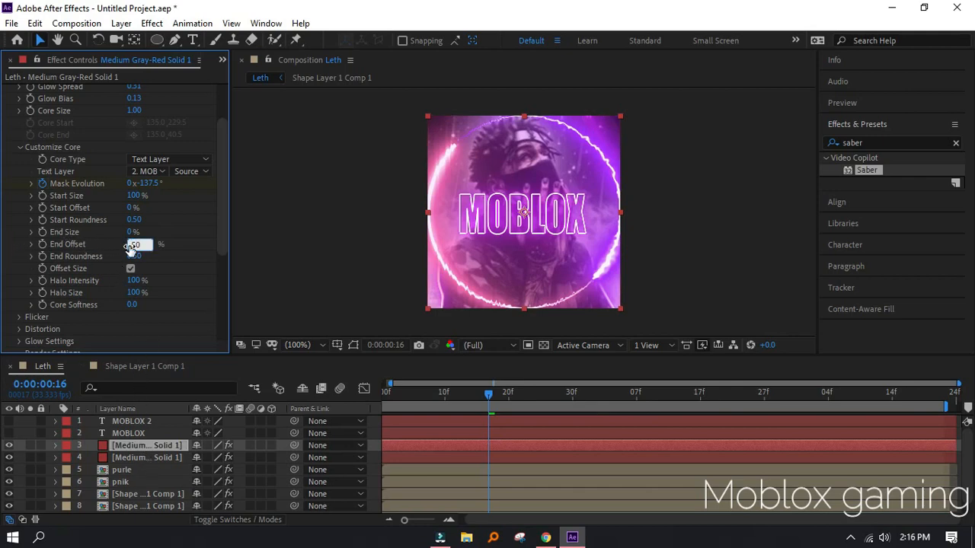
pyautogui.press('Return')
# - Give the lower purple solid the same Saber taper, with End Size 0% and End Offset 50%
pyautogui.click(149, 457)
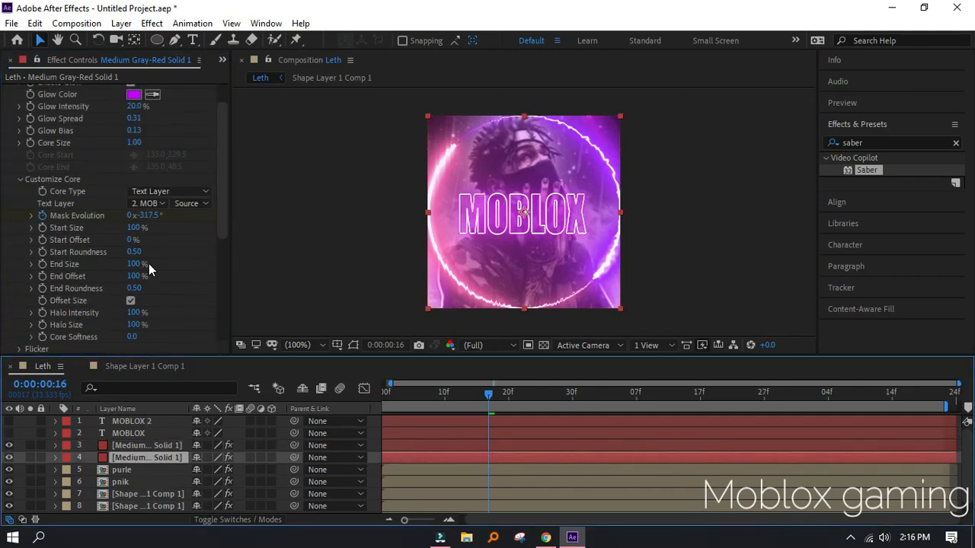
pyautogui.moveTo(149, 263); pyautogui.dragTo(105, 276)
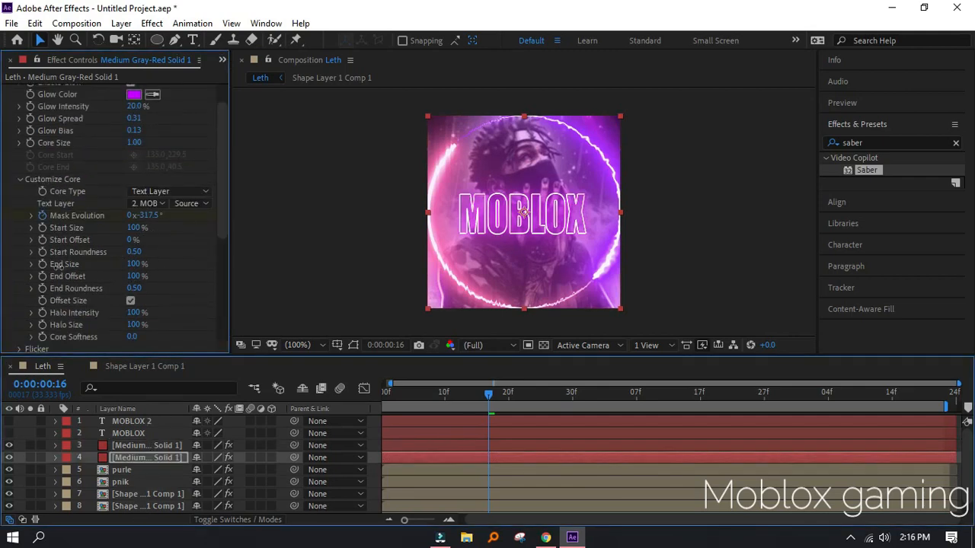
pyautogui.click(136, 276)
pyautogui.press('Return')
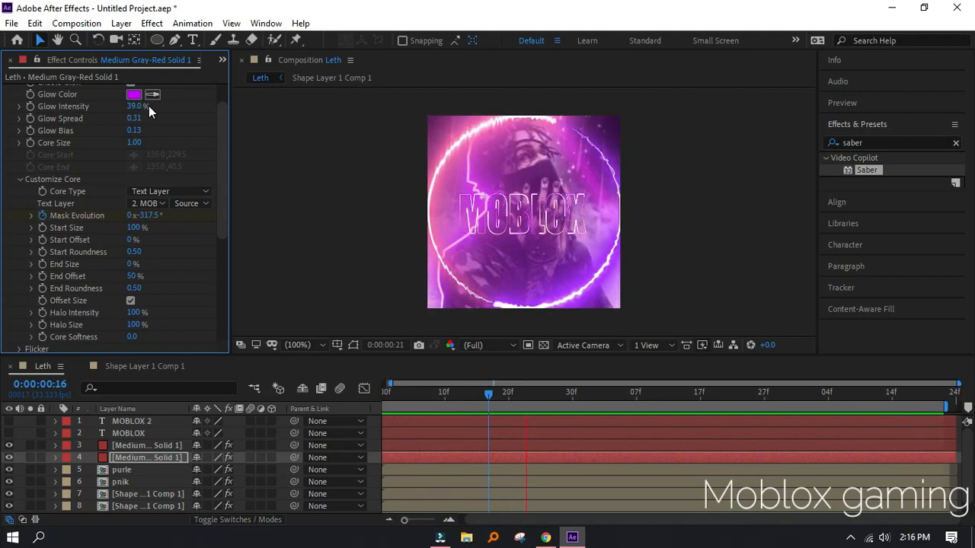
# - Set the Saber Core Size to 2.10 on the lower purple solid and 2 on the upper pink solid, and preview them
pyautogui.moveTo(134, 142); pyautogui.dragTo(147, 140)
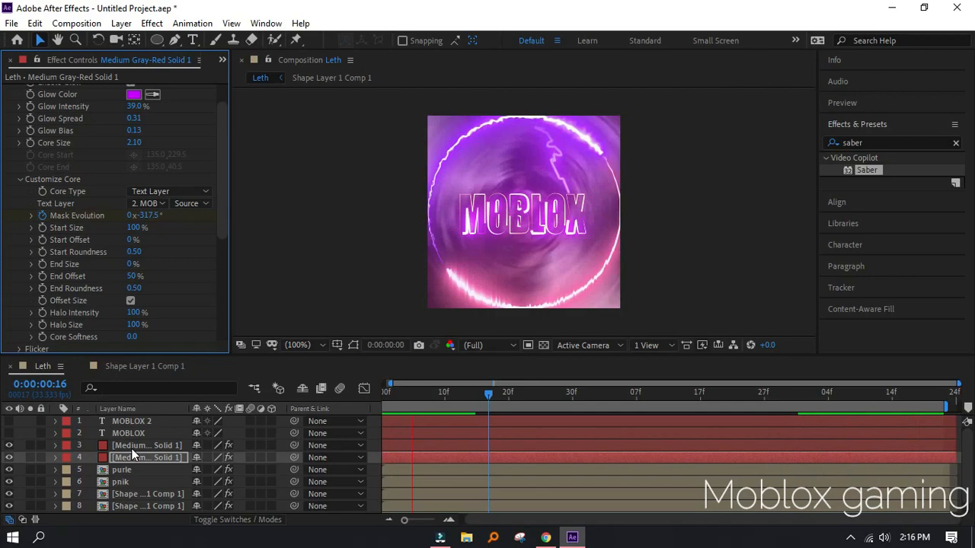
pyautogui.hotkey('ctrl', 'Up')
pyautogui.press('space')
pyautogui.click(134, 175)
pyautogui.write('2')
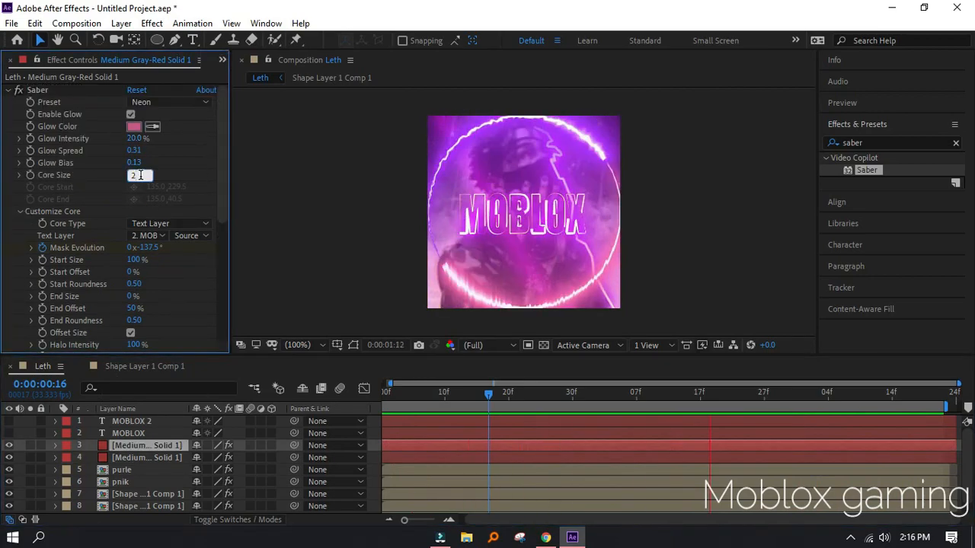
pyautogui.press('Return')
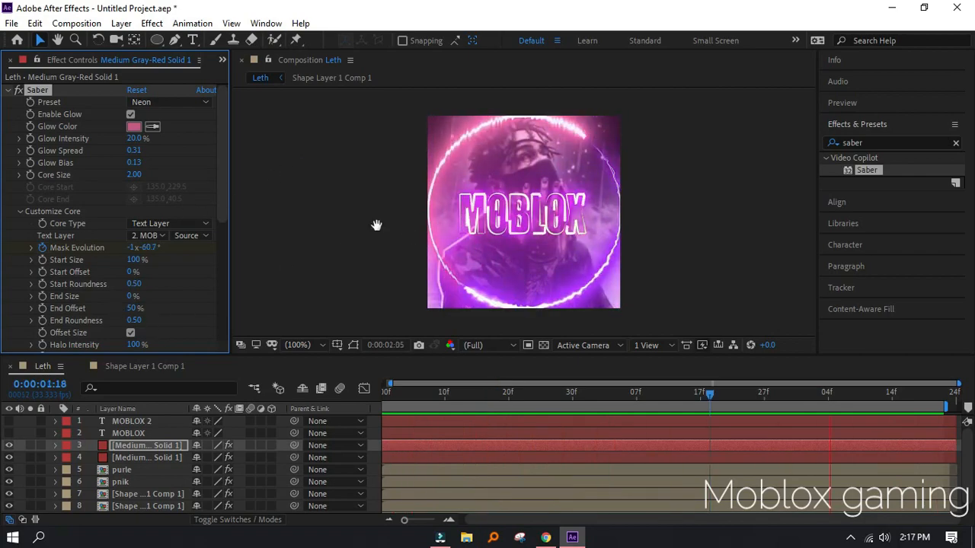
pyautogui.press('space')
# - Pre-compose the two MOBLOX text layers and both Saber solids, moving all attributes into the new composition
pyautogui.click(70, 441)
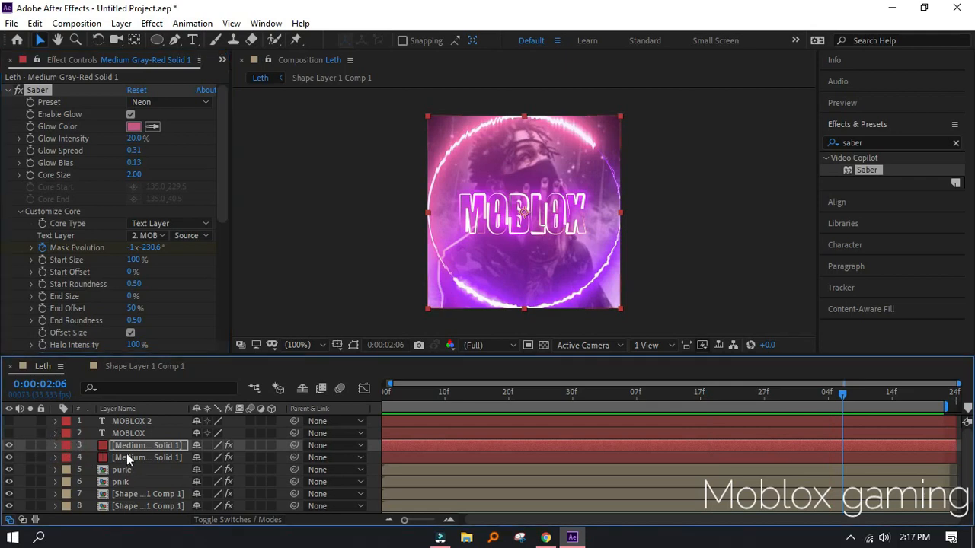
pyautogui.moveTo(91, 418); pyautogui.dragTo(147, 461)
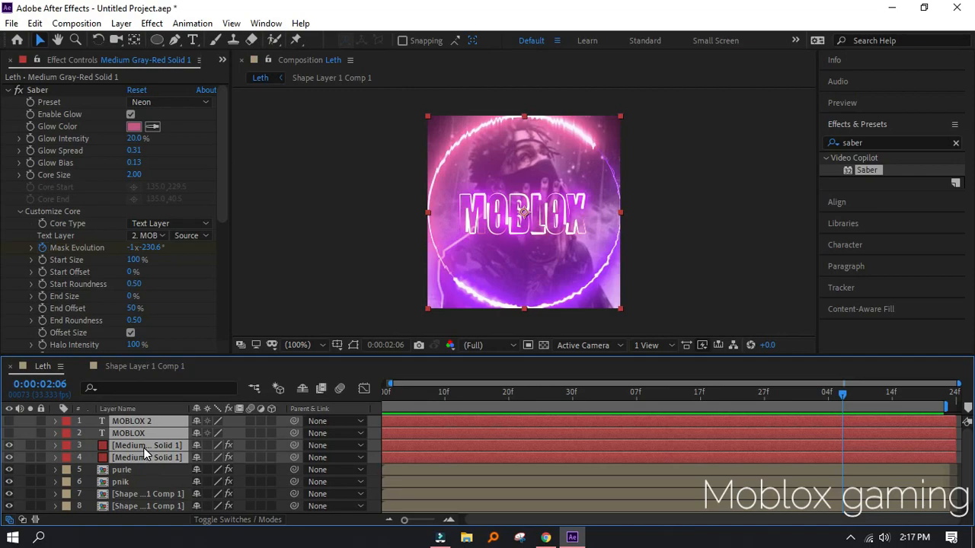
pyautogui.rightClick(147, 452)
pyautogui.click(180, 389)
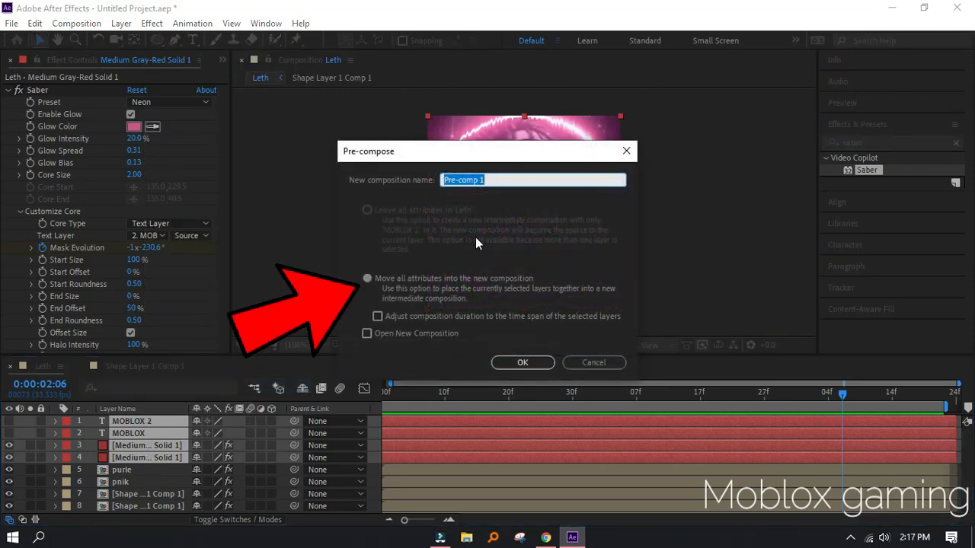
pyautogui.click(450, 277)
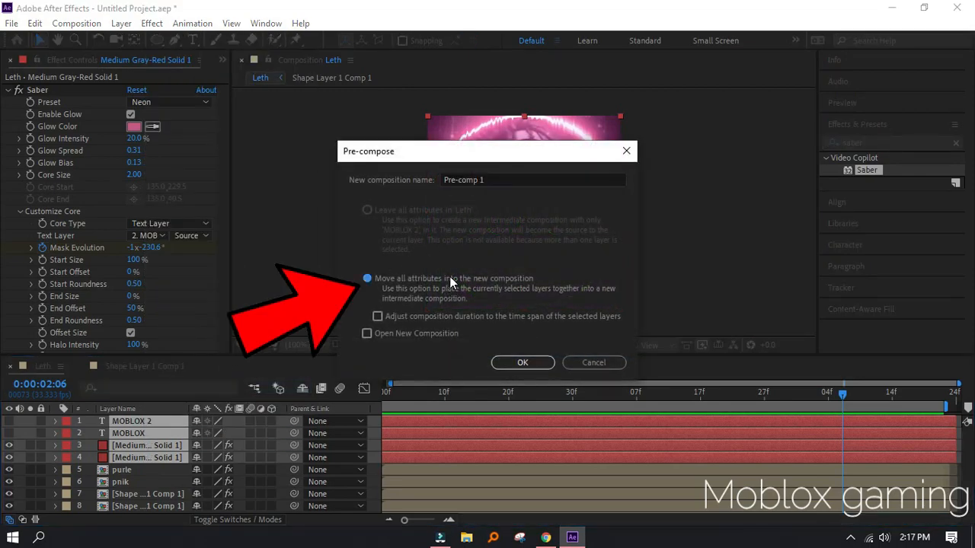
pyautogui.click(509, 363)
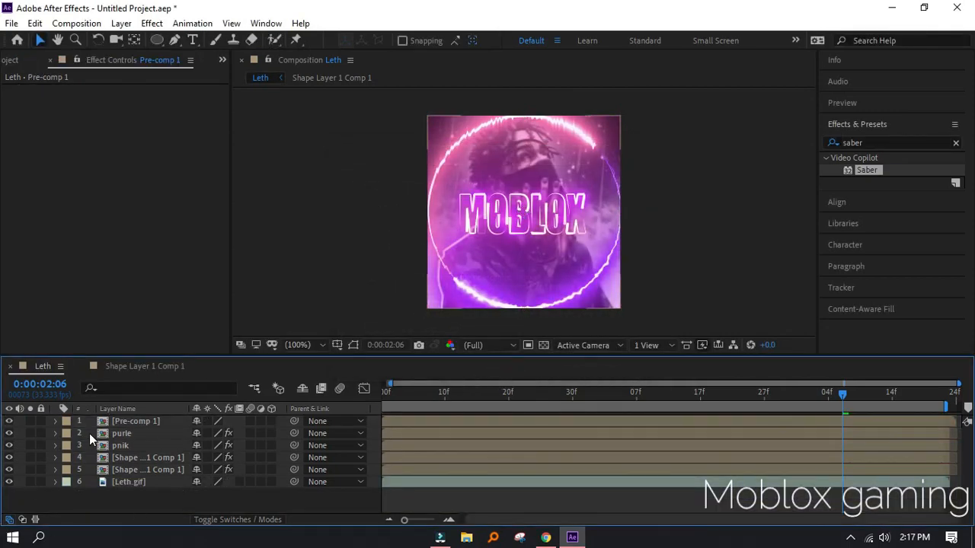
# - Pre-compose the purle, pnik and two Shape Layer 1 Comp 1 ring layers into one composition
pyautogui.moveTo(89, 434); pyautogui.dragTo(134, 472)
pyautogui.rightClick(134, 472)
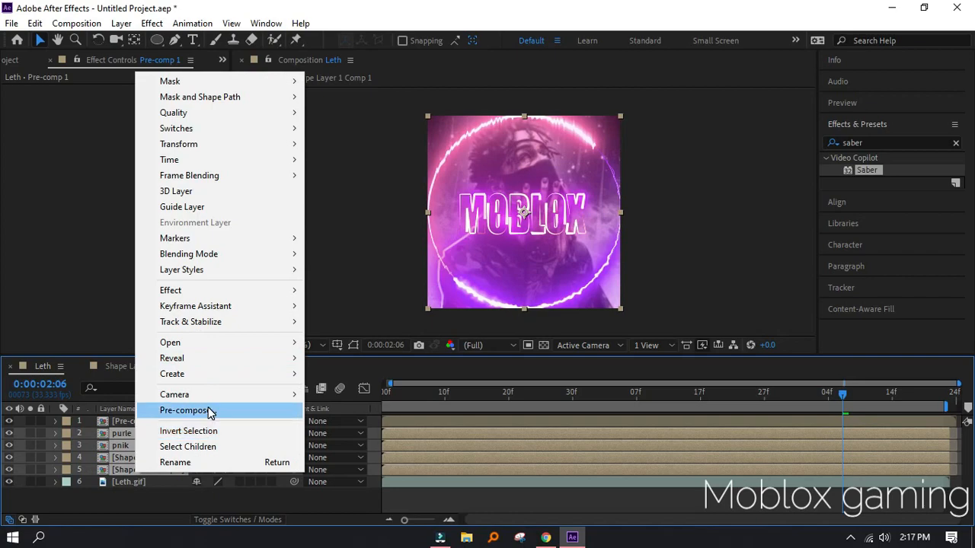
pyautogui.click(211, 409)
pyautogui.click(543, 362)
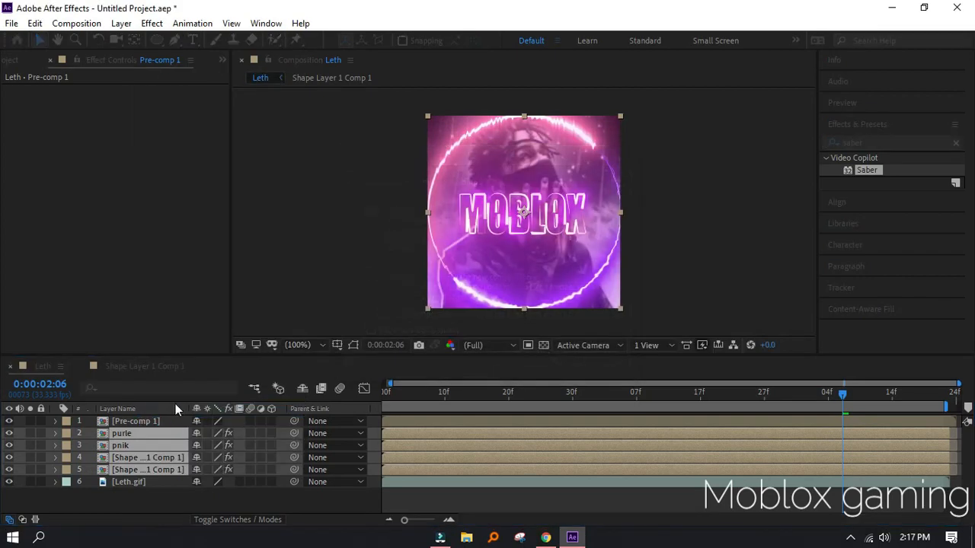
# - Check what the ring and text pre-comps contain by switching their visibility off and on, and preview the animation
pyautogui.click(7, 435)
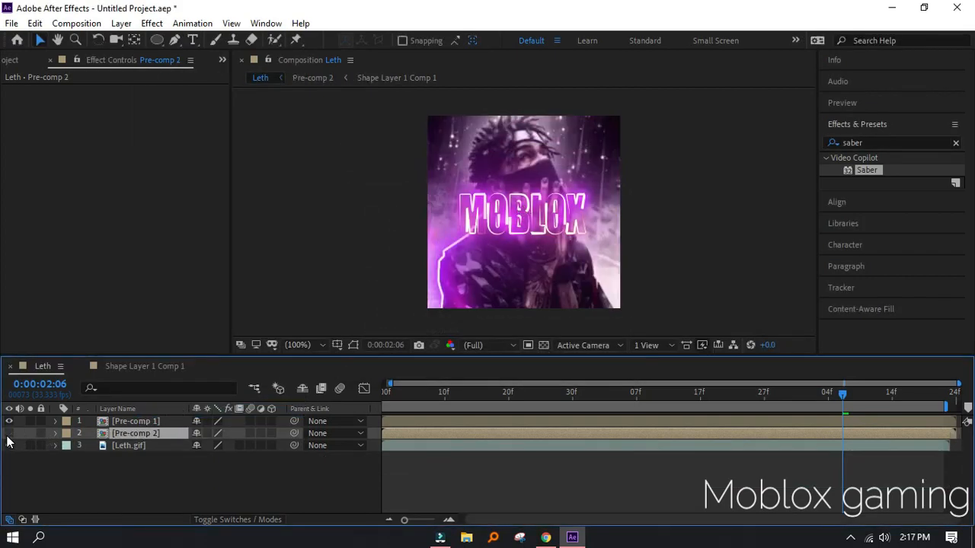
pyautogui.click(9, 434)
pyautogui.click(10, 434)
pyautogui.click(10, 434)
pyautogui.click(10, 421)
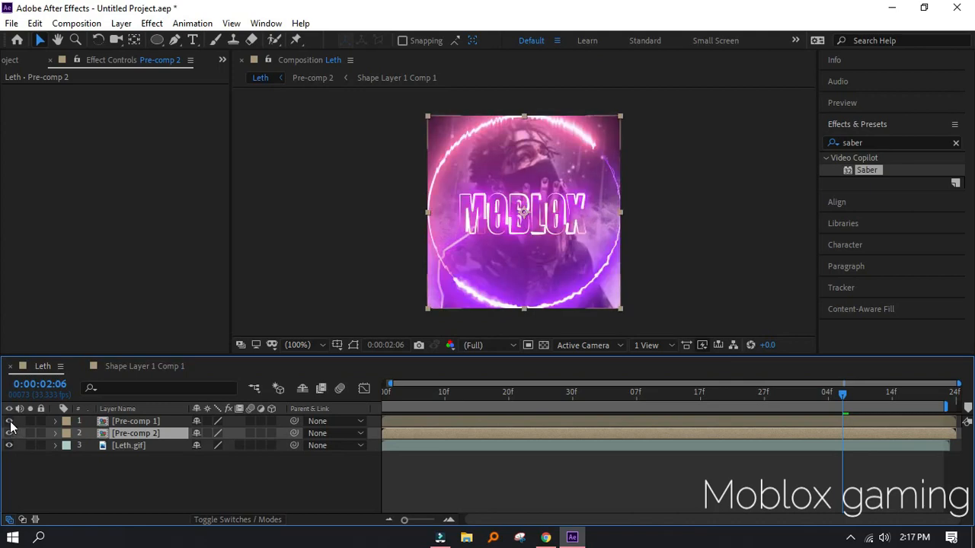
pyautogui.press('space')
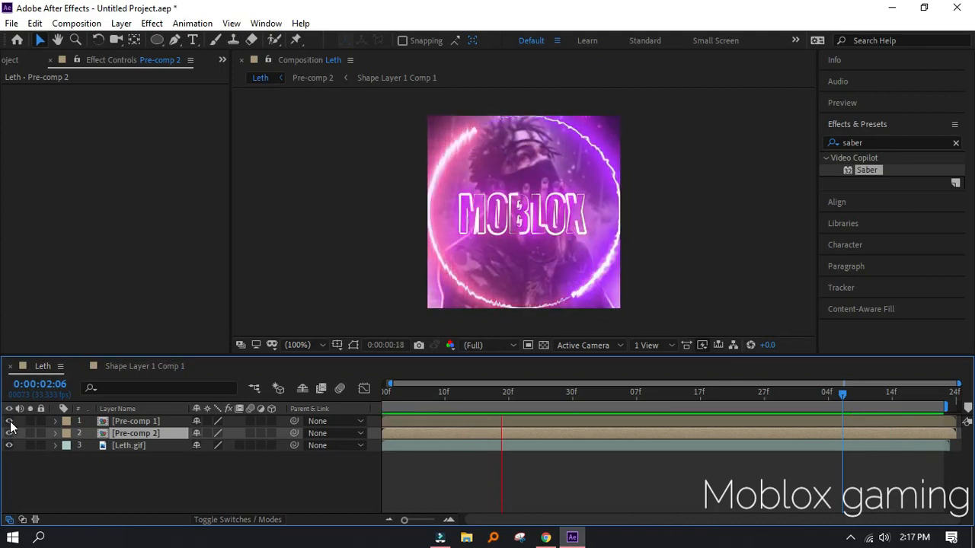
pyautogui.click(9, 421)
pyautogui.press('space')
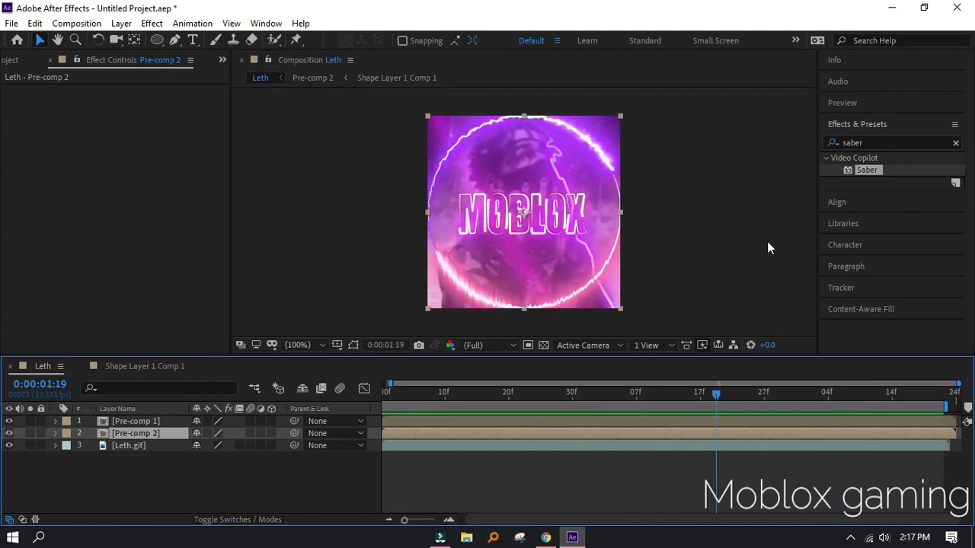
# - Find the Motion Tile effect and apply it to the Leth.gif layer
pyautogui.click(871, 144)
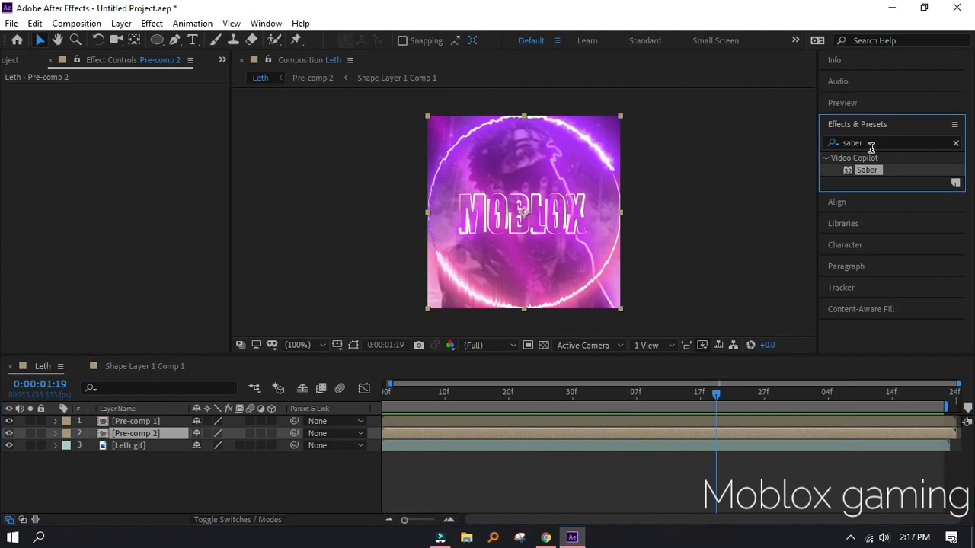
pyautogui.click(955, 143)
pyautogui.write('tile')
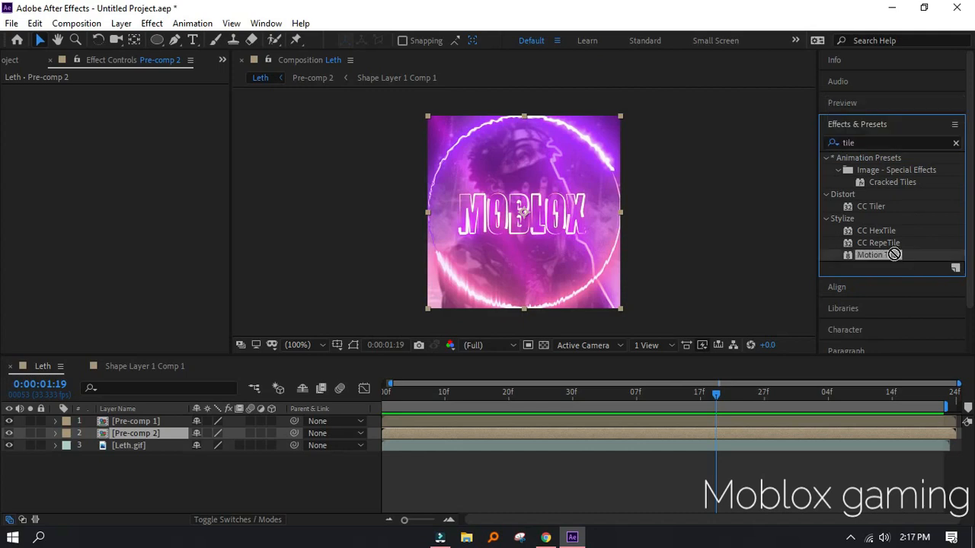
pyautogui.moveTo(891, 252); pyautogui.dragTo(118, 444)
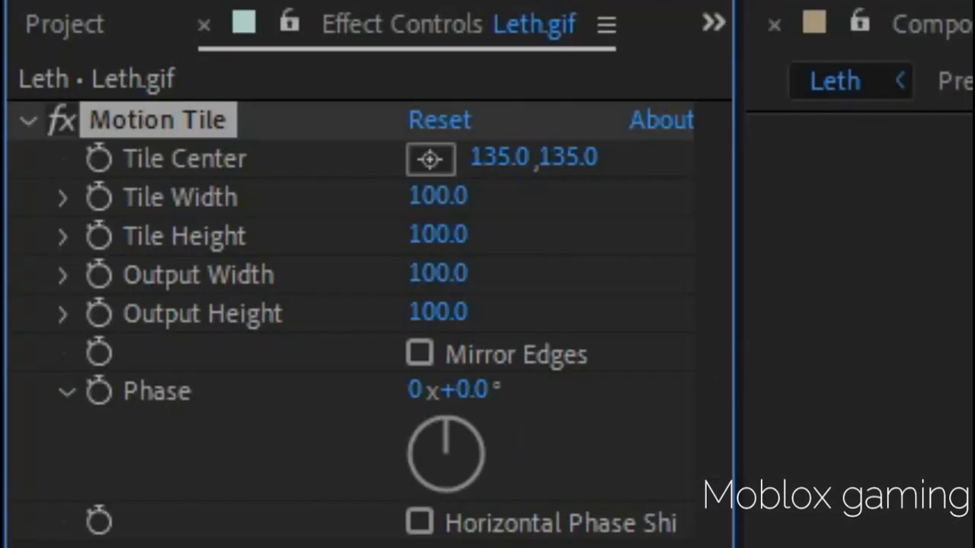
# - Enable Mirror Edges in Leth.gif's Motion Tile and set both Output Height and Output Width to 400
pyautogui.click(420, 354)
pyautogui.click(425, 313)
pyautogui.write('40')
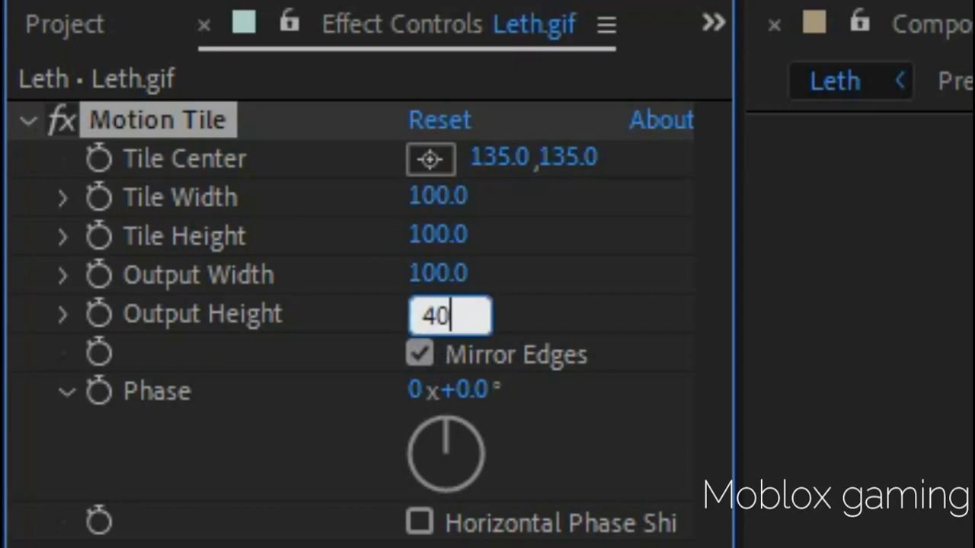
pyautogui.write('0')
pyautogui.press('Return')
pyautogui.click(422, 274)
pyautogui.write('40')
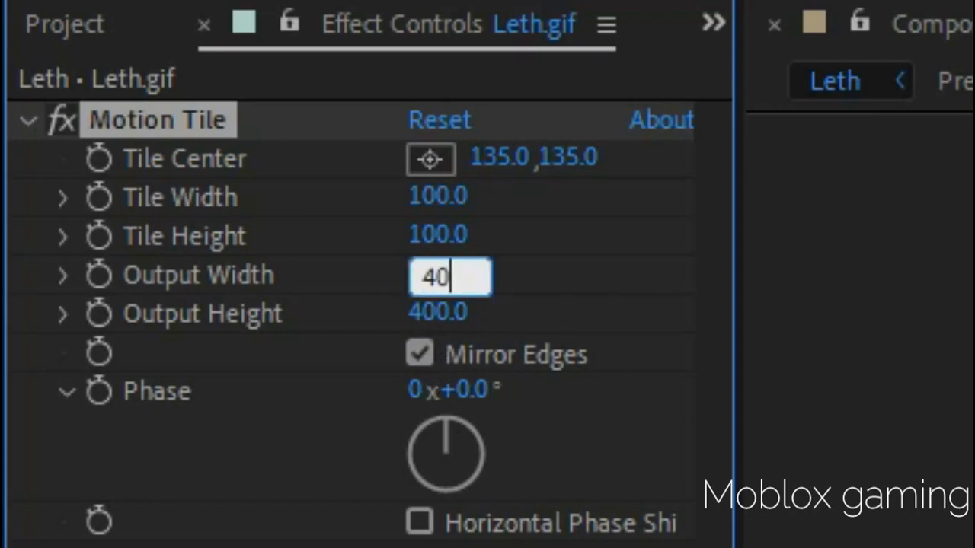
pyautogui.write('0')
pyautogui.press('Return')
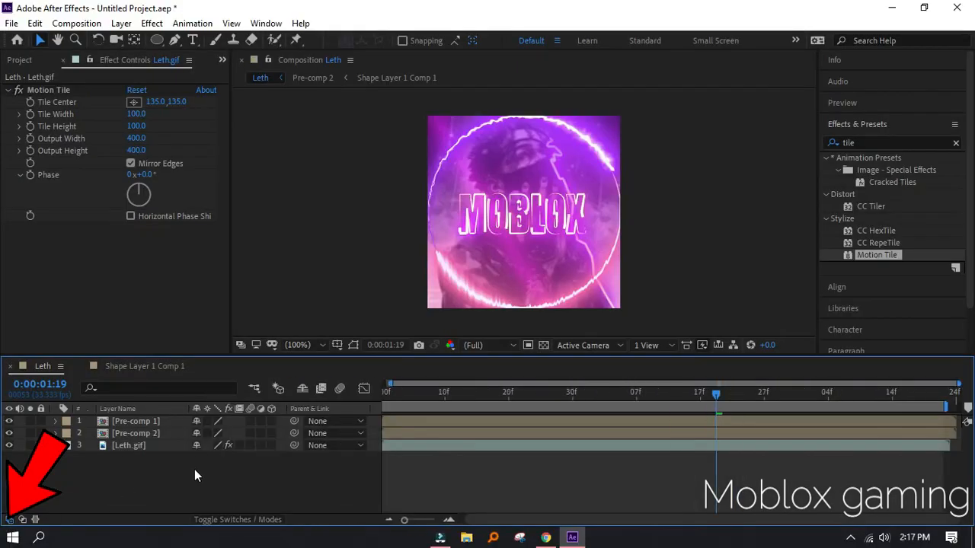
pyautogui.rightClick(250, 475)
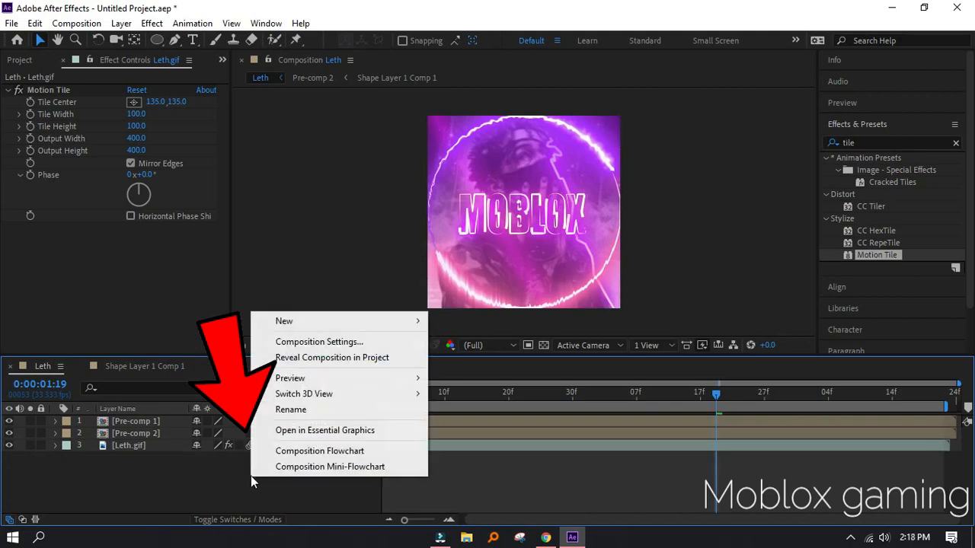
pyautogui.moveTo(318, 326)
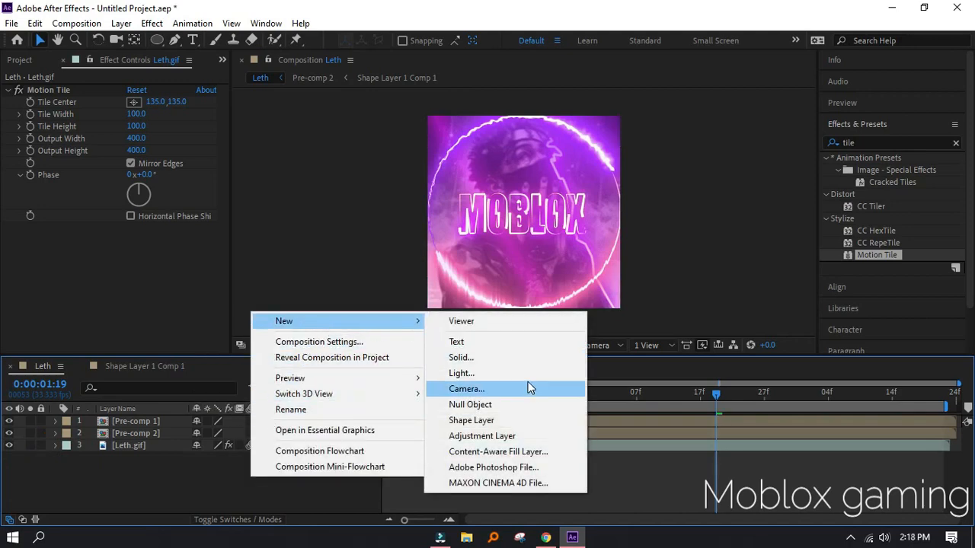
pyautogui.click(532, 361)
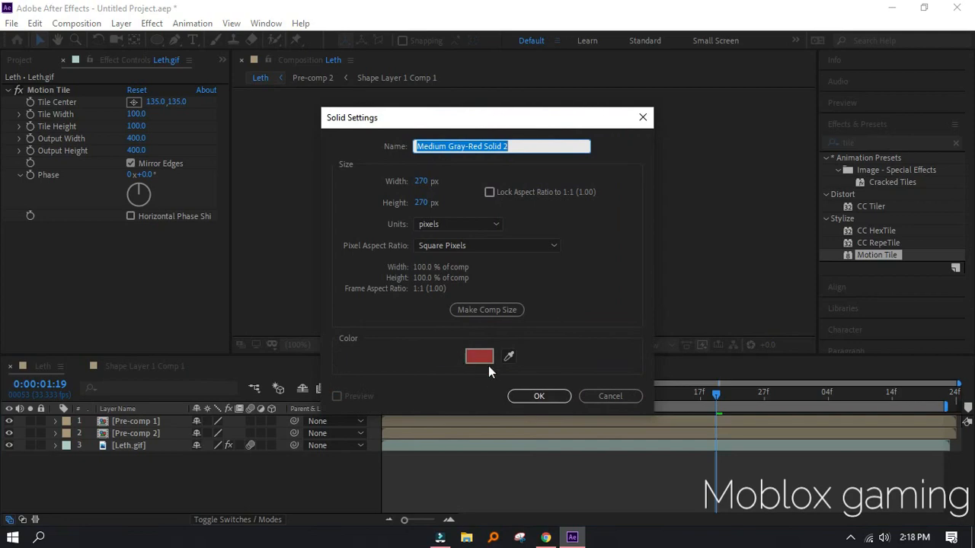
pyautogui.click(582, 394)
# - Create an adjustment layer, search the effects for "wigg", and place the layer directly above Leth.gif
pyautogui.rightClick(261, 490)
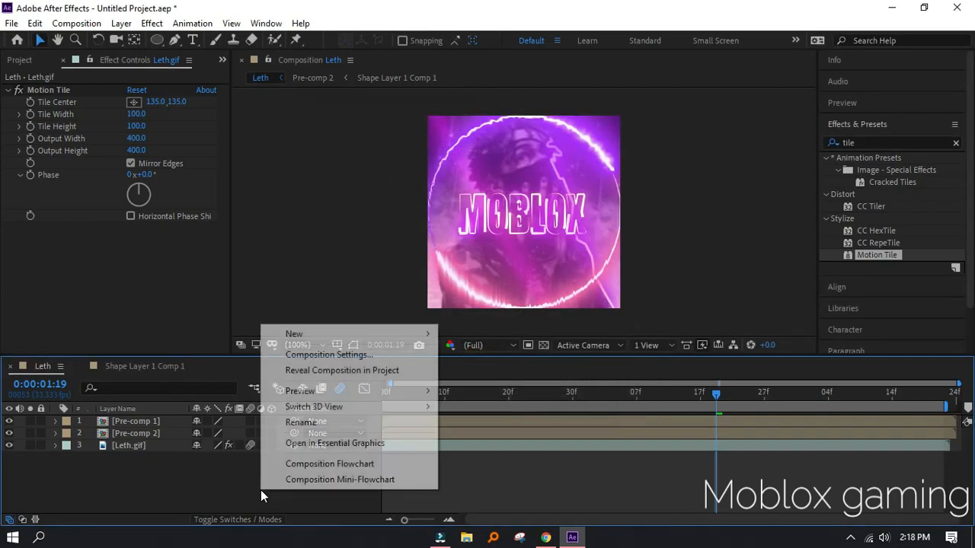
pyautogui.moveTo(333, 336)
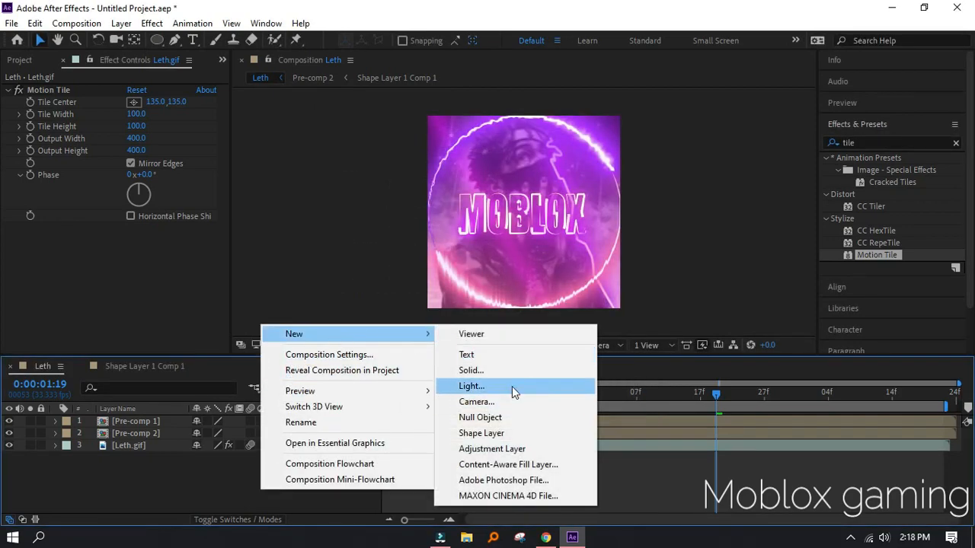
pyautogui.click(502, 449)
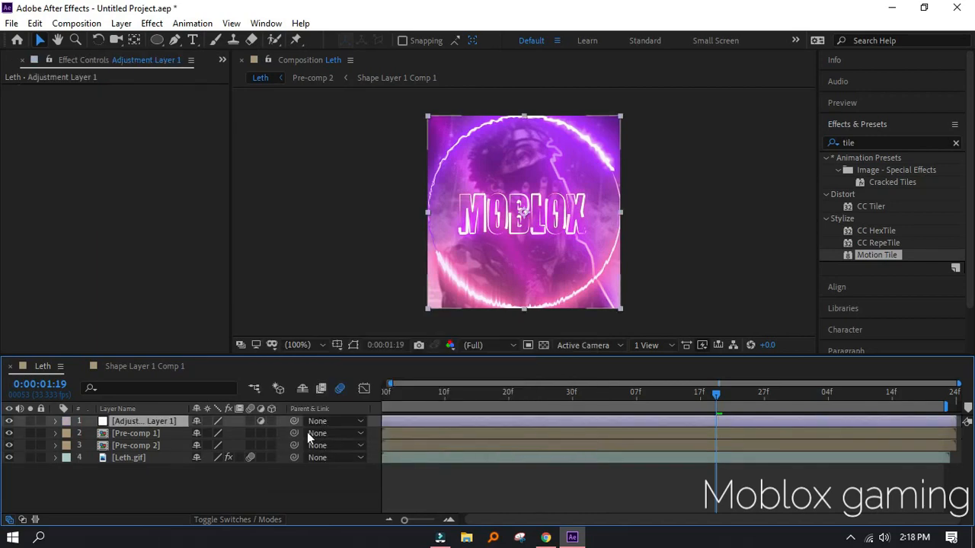
pyautogui.click(155, 409)
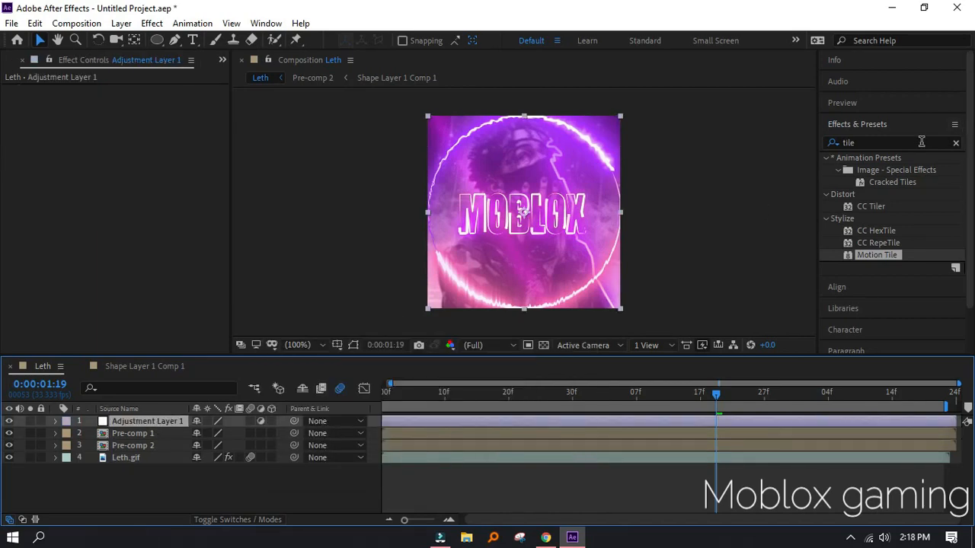
pyautogui.click(956, 142)
pyautogui.write('wigg')
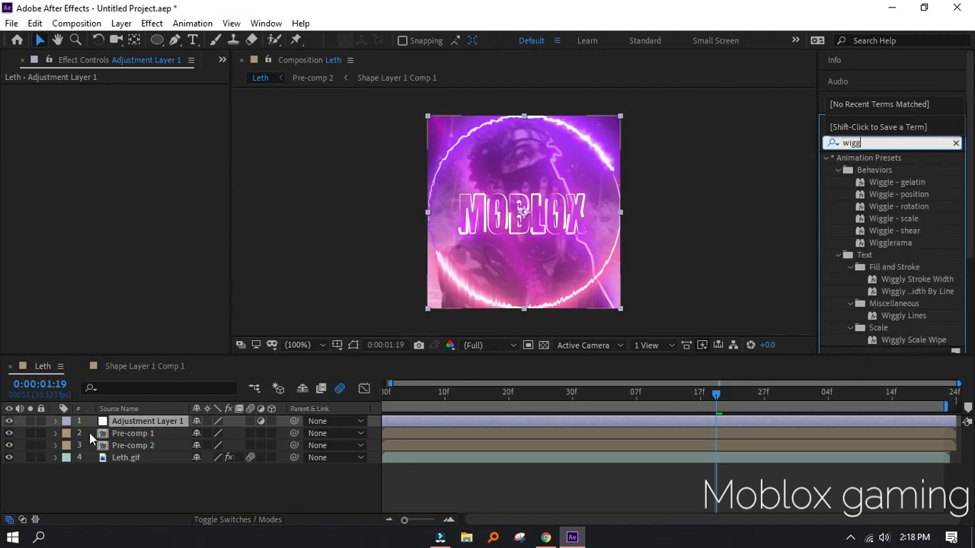
pyautogui.moveTo(114, 421); pyautogui.dragTo(155, 445)
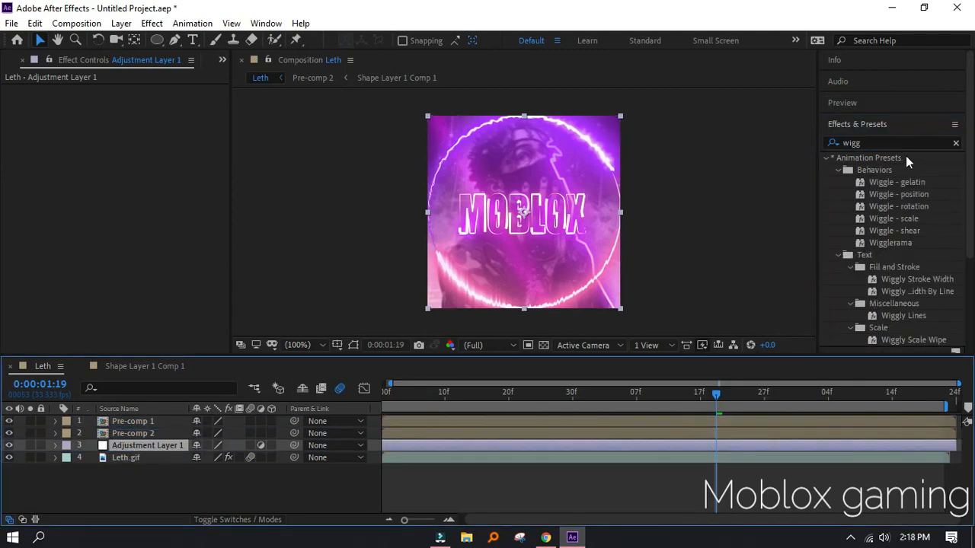
# - Apply the Wiggle - position and Wiggle - rotation presets to the adjustment layer, undoing the rotation preset misplaced on Leth.gif
pyautogui.moveTo(910, 196); pyautogui.dragTo(825, 189)
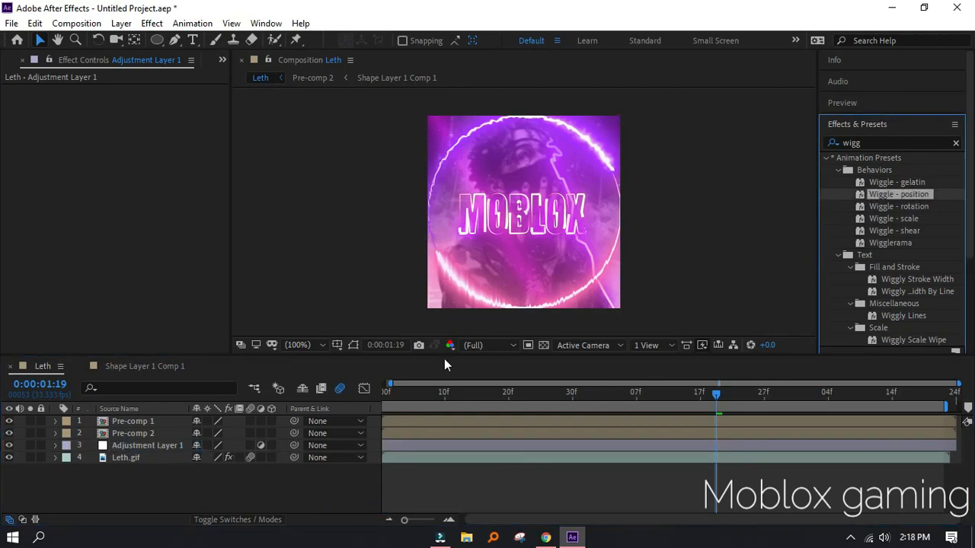
pyautogui.moveTo(444, 359); pyautogui.dragTo(147, 454)
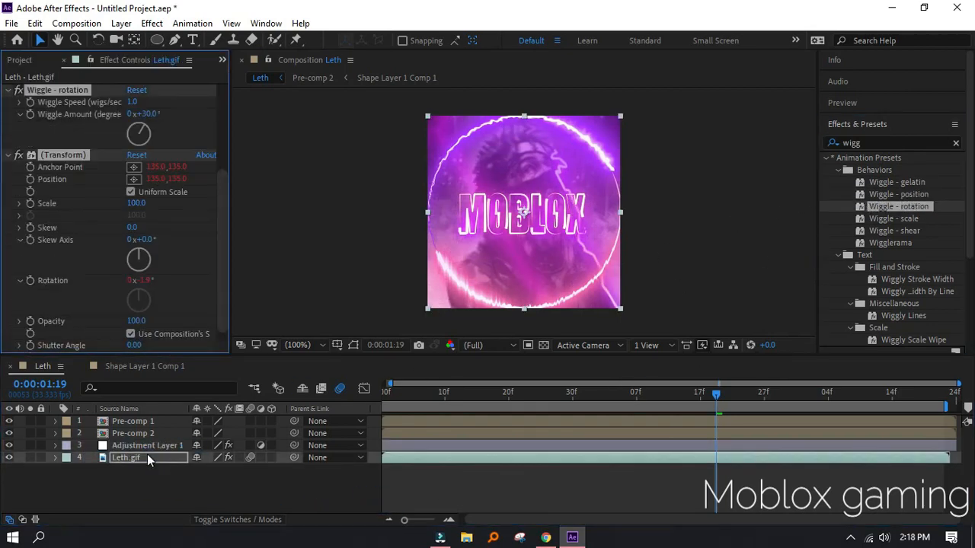
pyautogui.hotkey('ctrl', 'z')
pyautogui.click(145, 448)
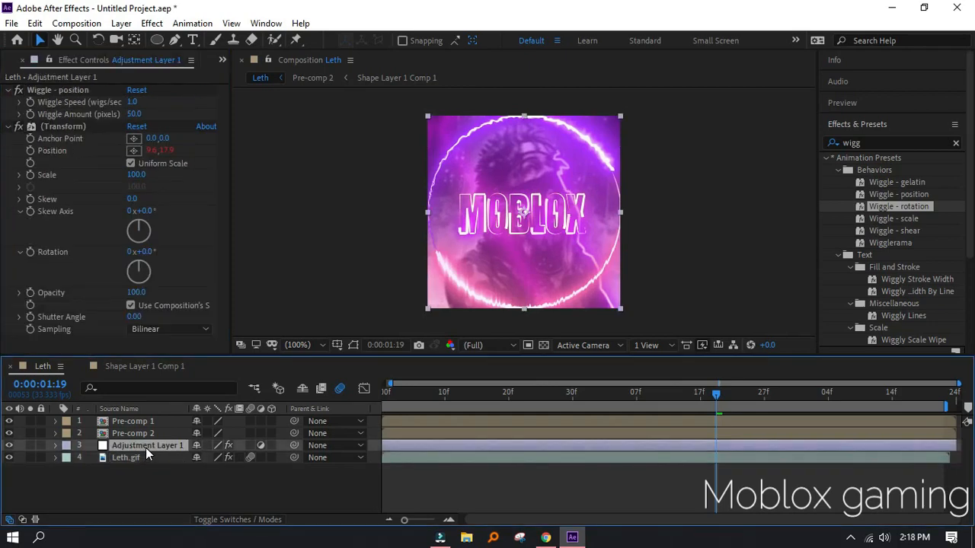
pyautogui.moveTo(914, 205); pyautogui.dragTo(338, 442)
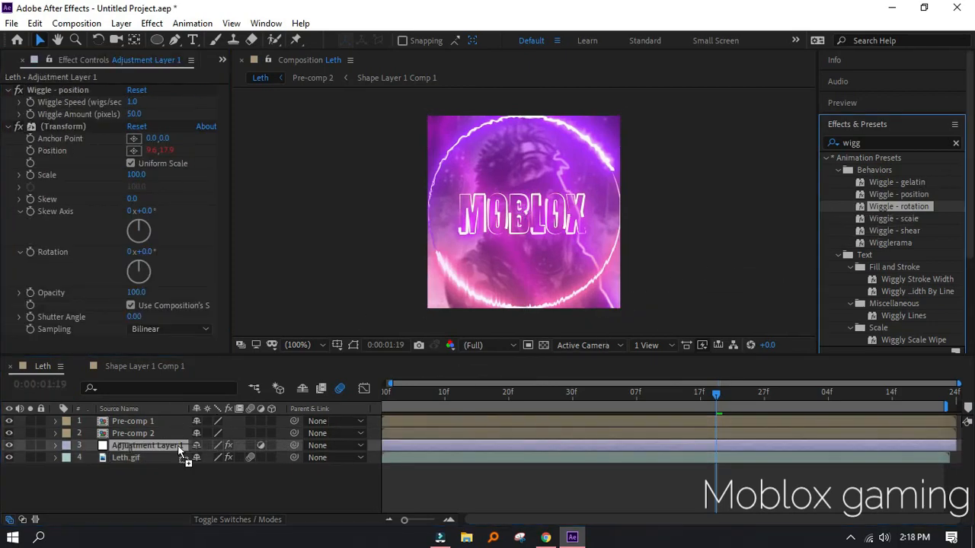
pyautogui.moveTo(165, 448); pyautogui.dragTo(164, 447)
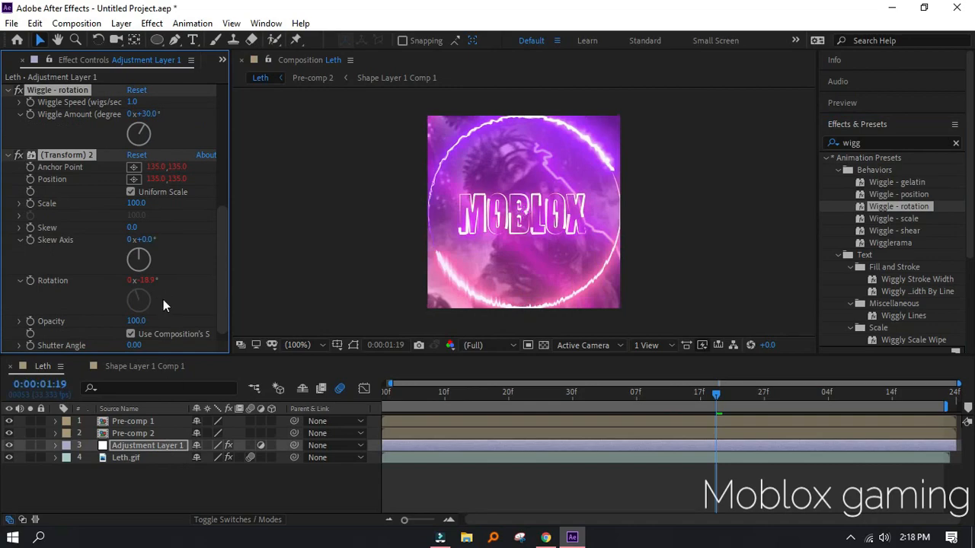
pyautogui.click(575, 133)
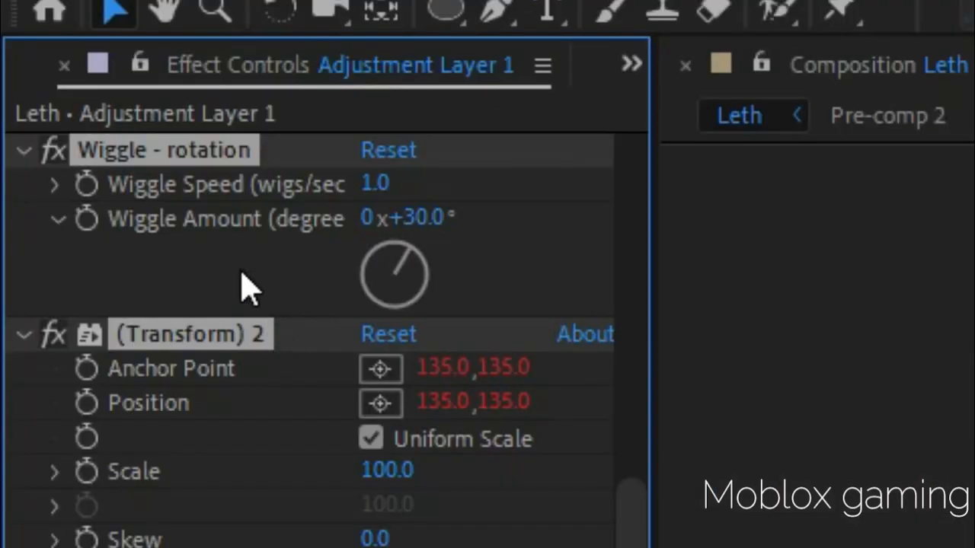
# - Set the Wiggle Amount of the adjustment layer's Wiggle - position effect to 10 pixels
pyautogui.scroll(10, 84, 137)
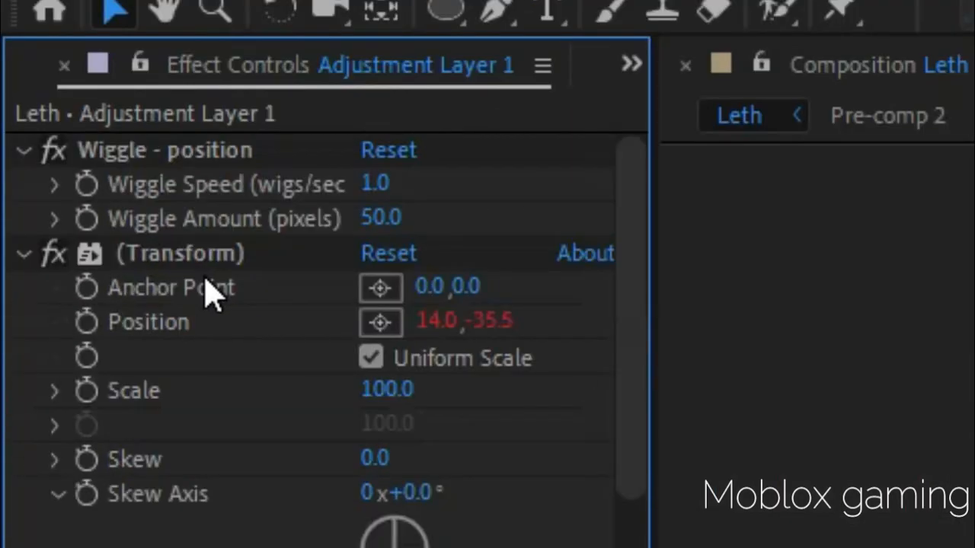
pyautogui.click(393, 216)
pyautogui.write('10')
pyautogui.press('Return')
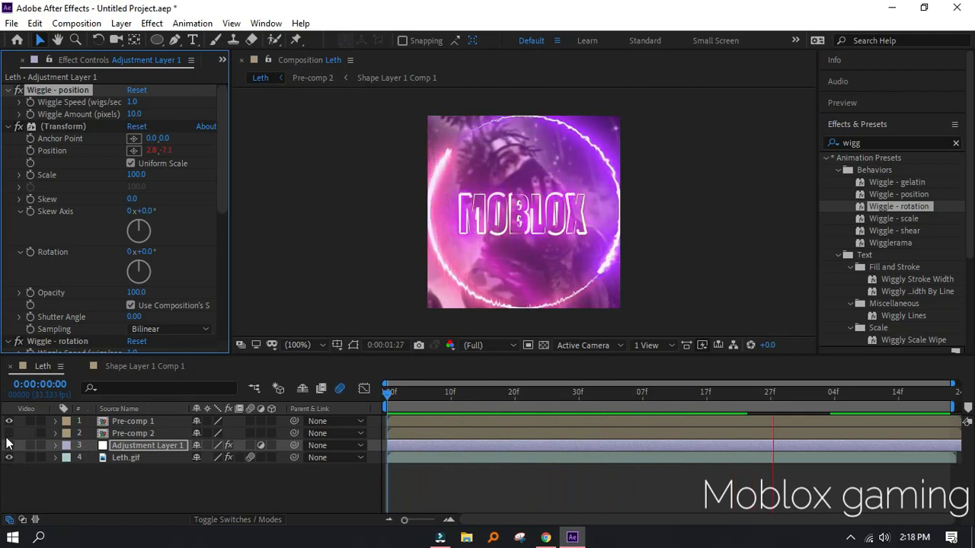
# - Hide Pre-comp 1 and Pre-comp 2 and preview the wiggling background on its own
pyautogui.click(10, 423)
pyautogui.click(10, 423)
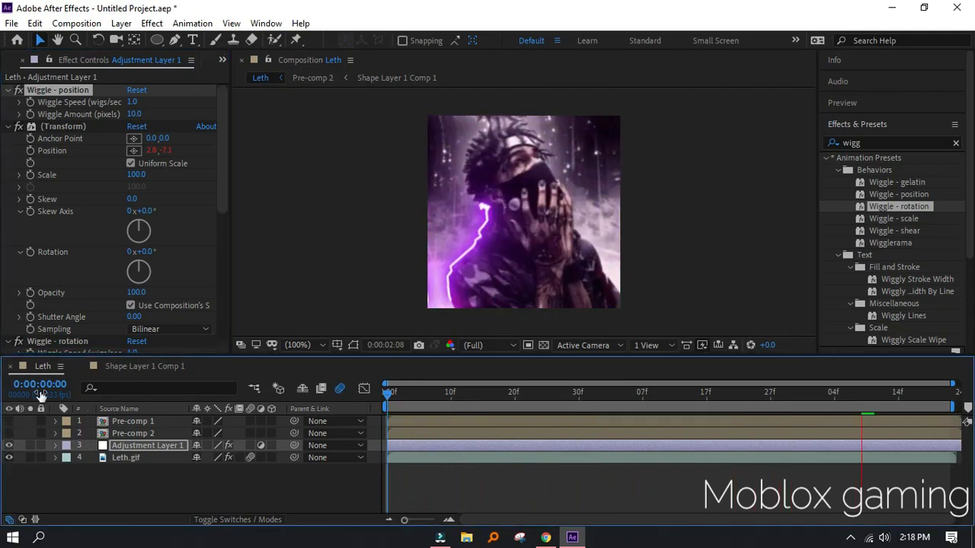
pyautogui.press('space')
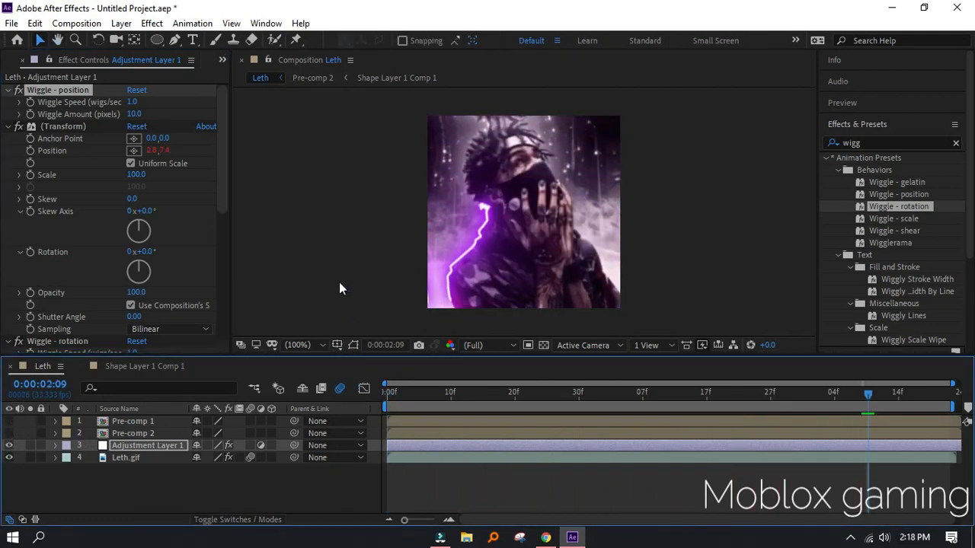
pyautogui.press('space')
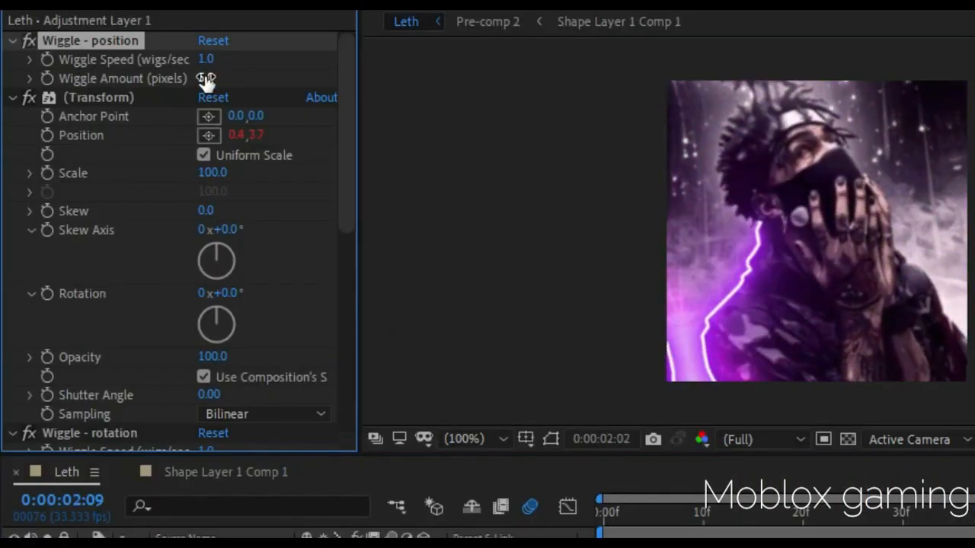
# - Set Wiggle - position's Wiggle Amount to 10 pixels and its Wiggle Speed first to 2, then 3, while the preview plays
pyautogui.click(208, 61)
pyautogui.write('3')
pyautogui.press('Return')
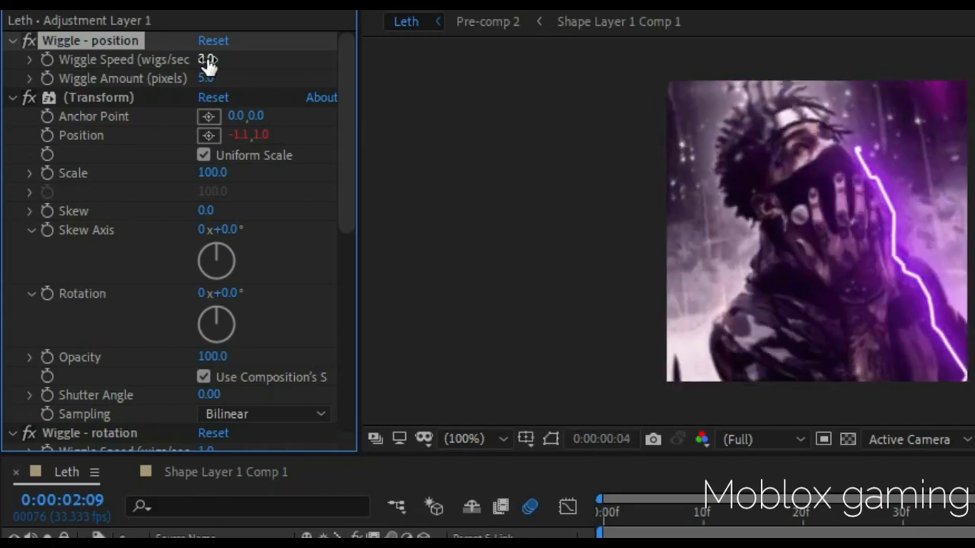
pyautogui.click(205, 78)
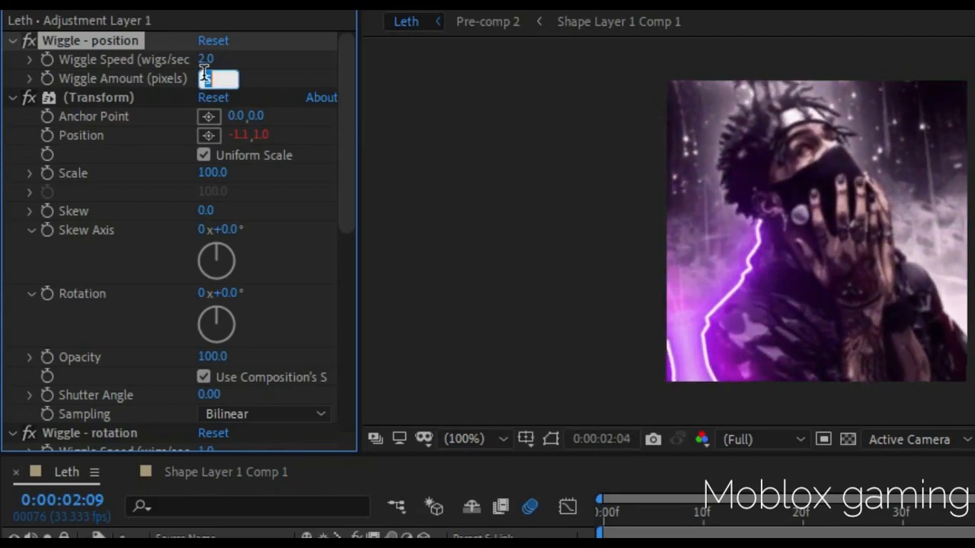
pyautogui.write('10')
pyautogui.press('Return')
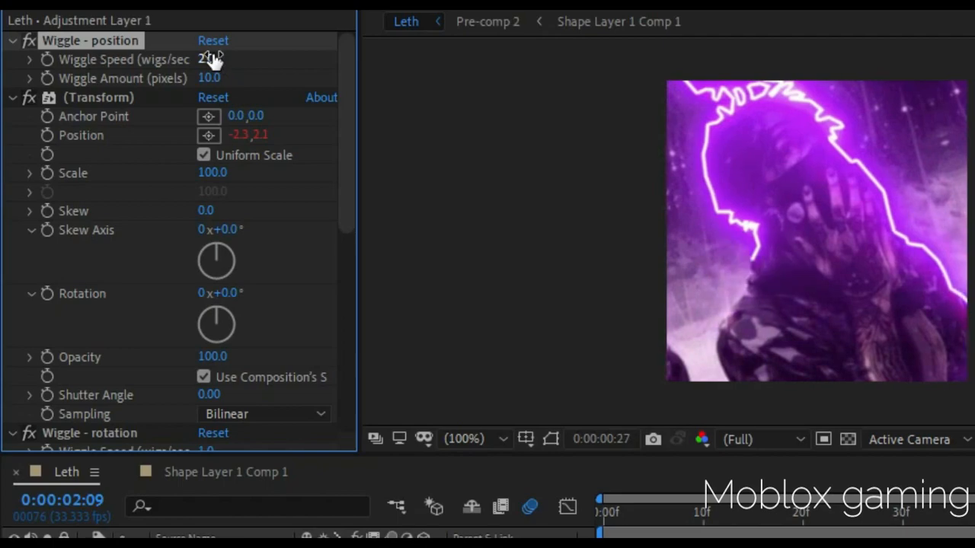
pyautogui.click(207, 59)
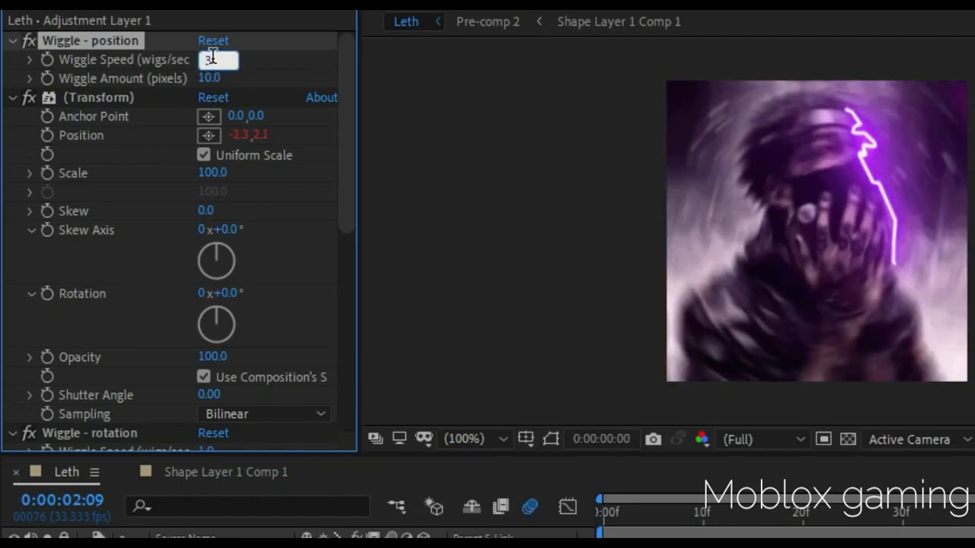
pyautogui.write('30')
pyautogui.press('Return')
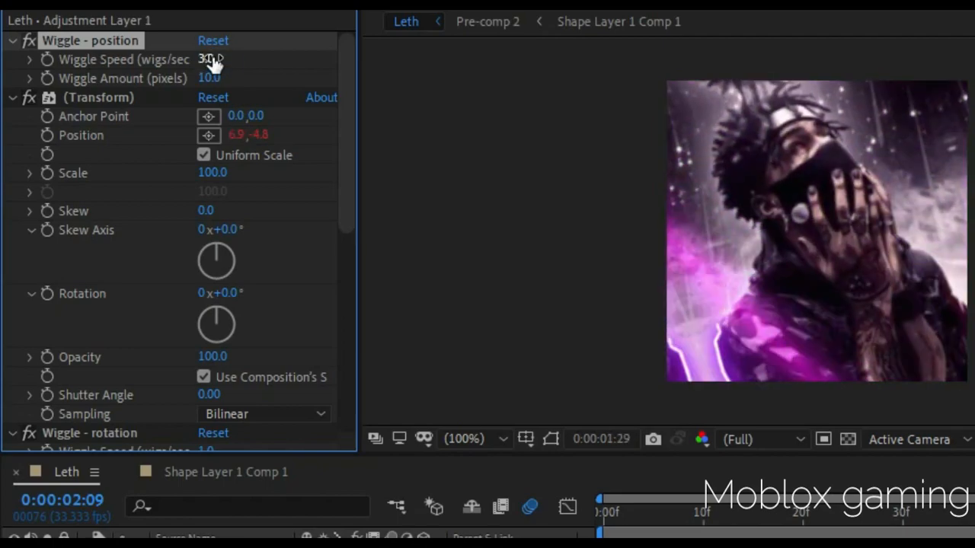
# - Return to the first frame and set Wiggle - rotation's Wiggle Speed to 1 and Wiggle Amount to 10 degrees, checking the preview
pyautogui.press('space')
pyautogui.moveTo(655, 517); pyautogui.dragTo(594, 525)
pyautogui.scroll(-3, 145, 302)
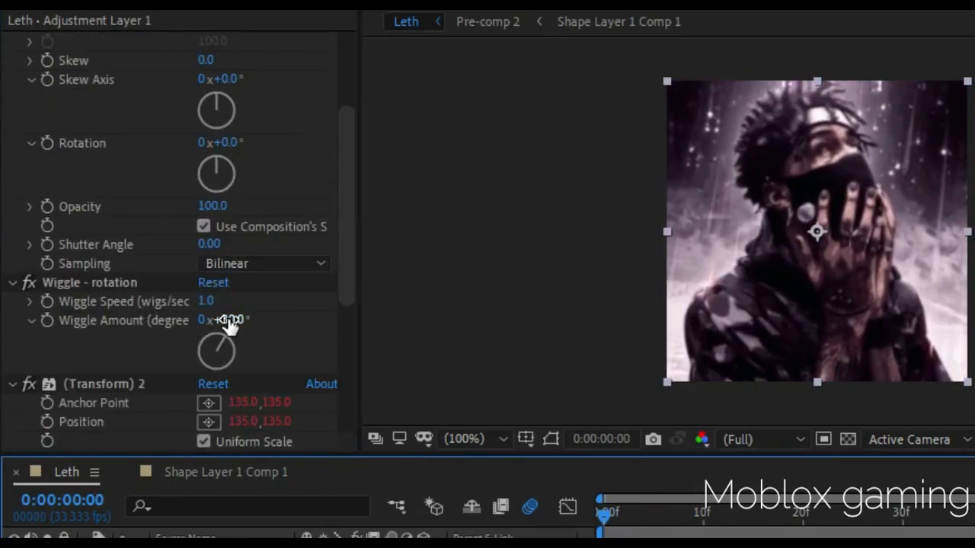
pyautogui.click(207, 302)
pyautogui.write('2')
pyautogui.press('Return')
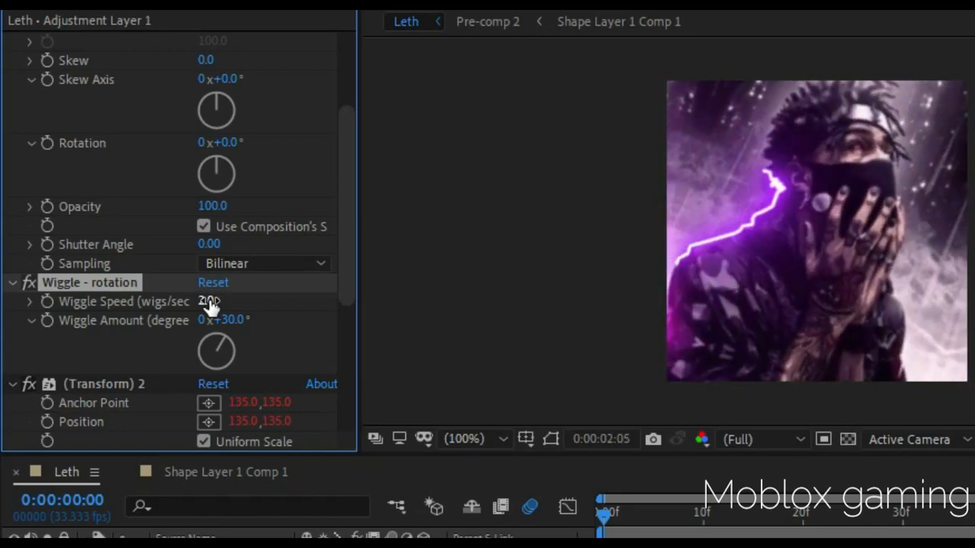
pyautogui.moveTo(210, 303); pyautogui.dragTo(202, 302)
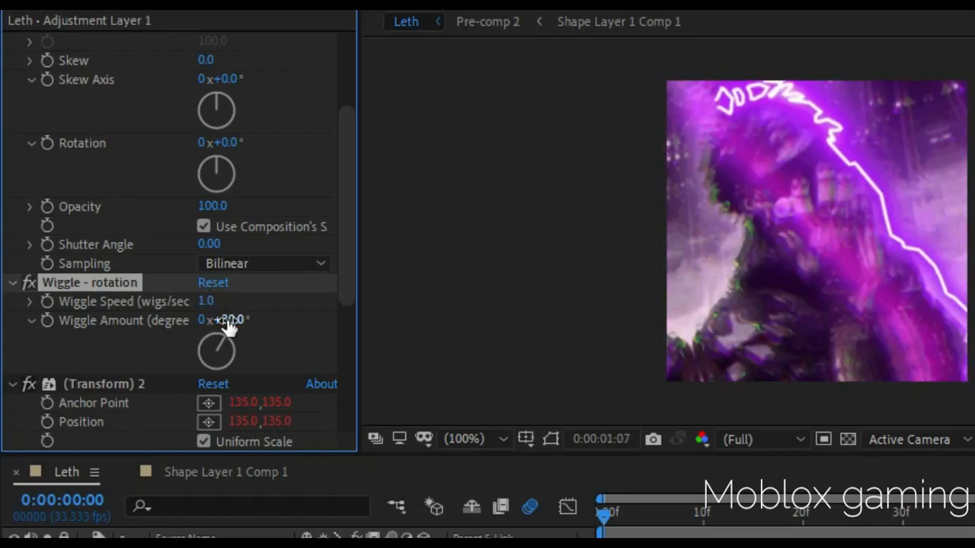
pyautogui.click(229, 320)
pyautogui.write('10')
pyautogui.press('Return')
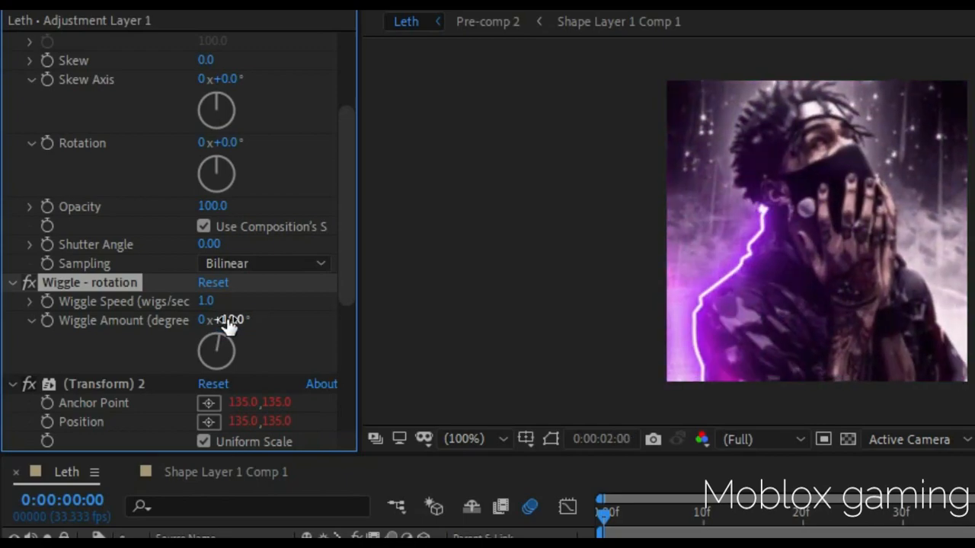
pyautogui.press('space')
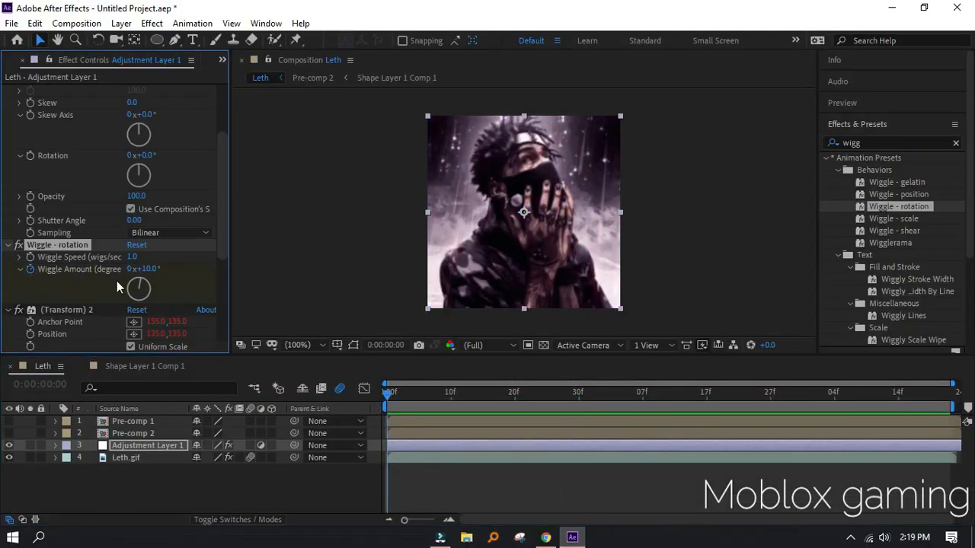
# - Keyframe Wiggle - rotation's Wiggle Amount at 0 degrees on the first frame and preview the motion
pyautogui.click(145, 270)
pyautogui.write('0')
pyautogui.press('Return')
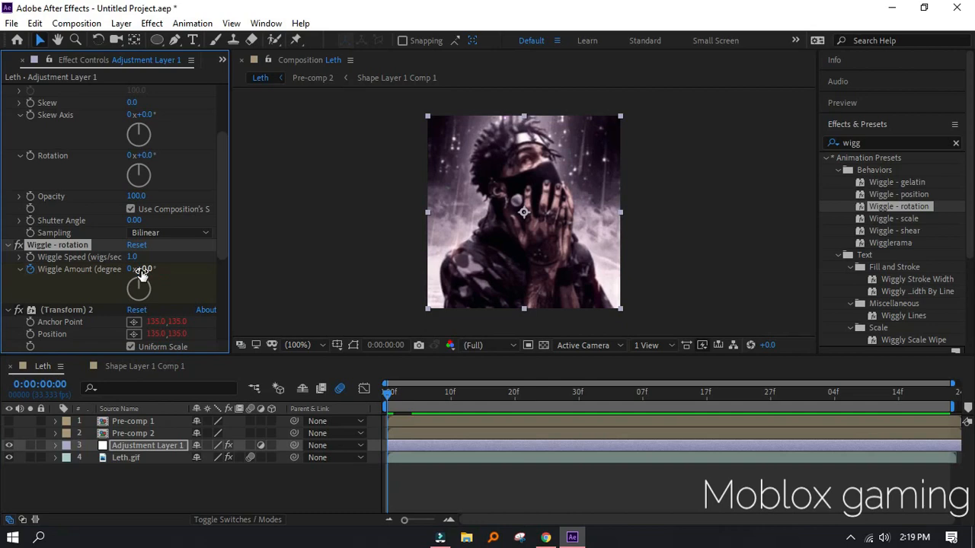
pyautogui.moveTo(404, 396); pyautogui.dragTo(470, 396)
pyautogui.press('space')
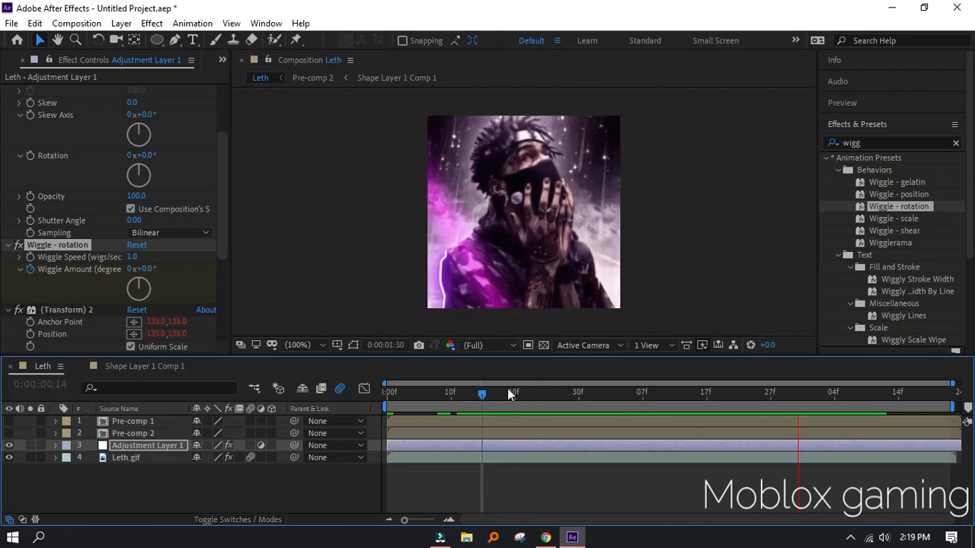
# - Stop the preview and keyframe Wiggle - rotation's Wiggle Amount at 20 degrees at 0:00:00:23
pyautogui.press('space')
pyautogui.moveTo(814, 392); pyautogui.dragTo(539, 404)
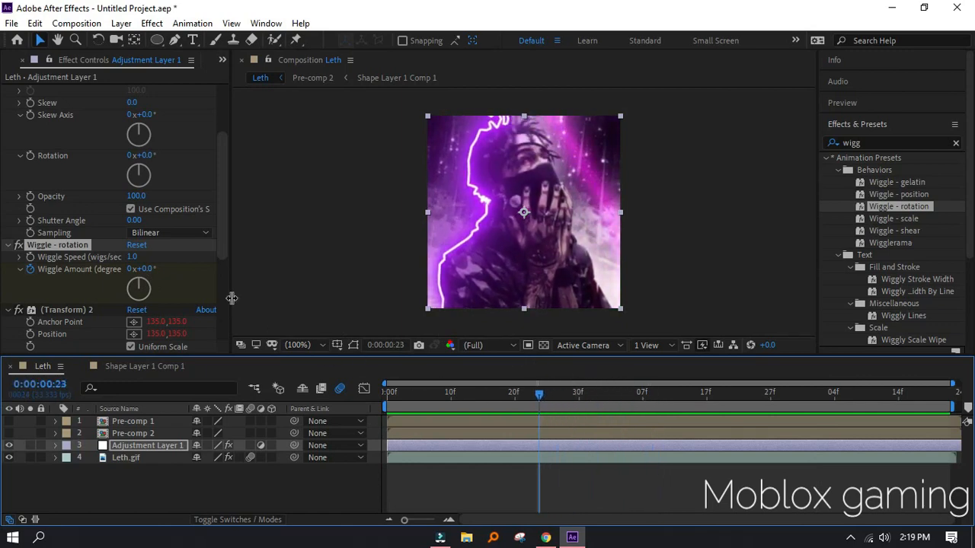
pyautogui.click(147, 269)
pyautogui.write('20')
pyautogui.press('Return')
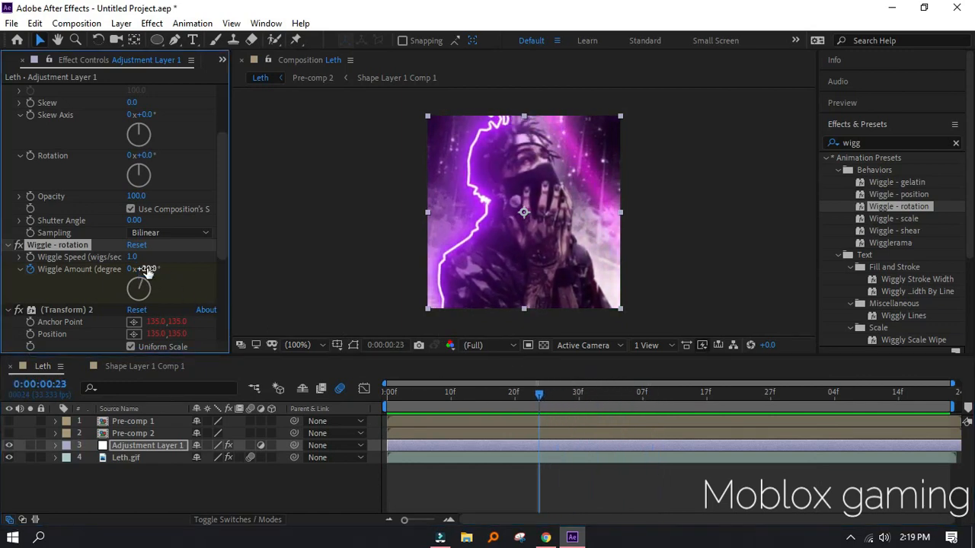
# - Keyframe Wiggle - rotation's Wiggle Amount at -20 degrees at 0:00:01:17 and preview the animation
pyautogui.moveTo(542, 402); pyautogui.dragTo(709, 403)
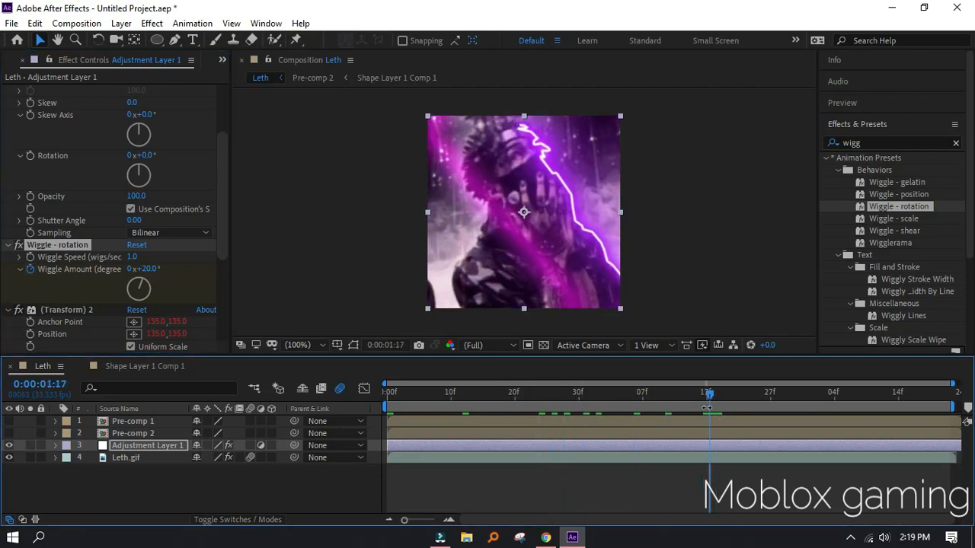
pyautogui.click(149, 269)
pyautogui.press('Return')
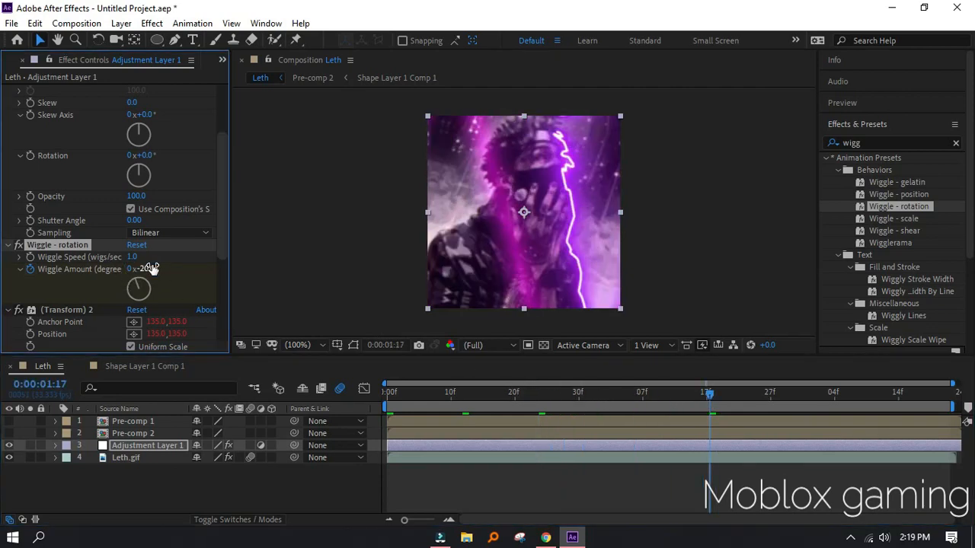
pyautogui.press('space')
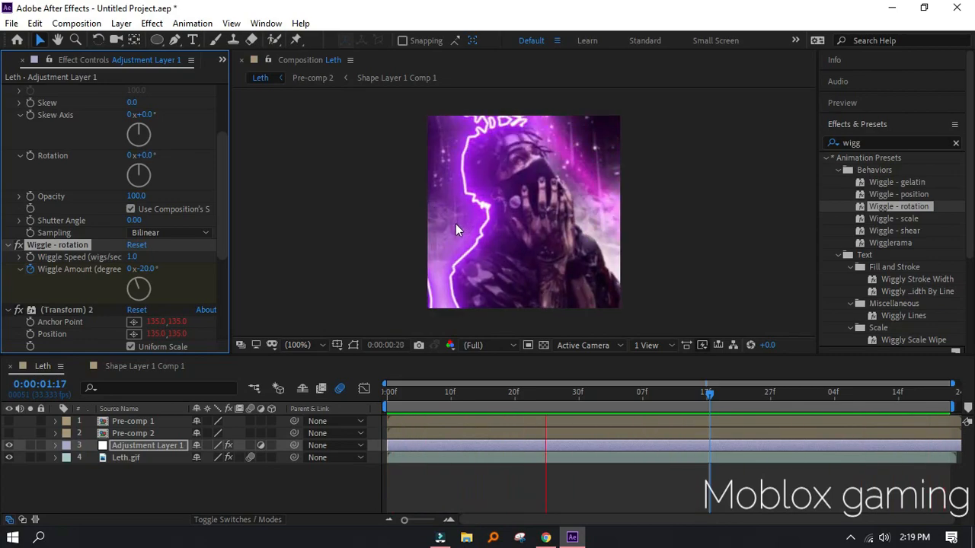
# - Set Wiggle - position's Wiggle Speed to 2, try a Wiggle Amount of 30, and settle on 20 pixels
pyautogui.scroll(3, 183, 265)
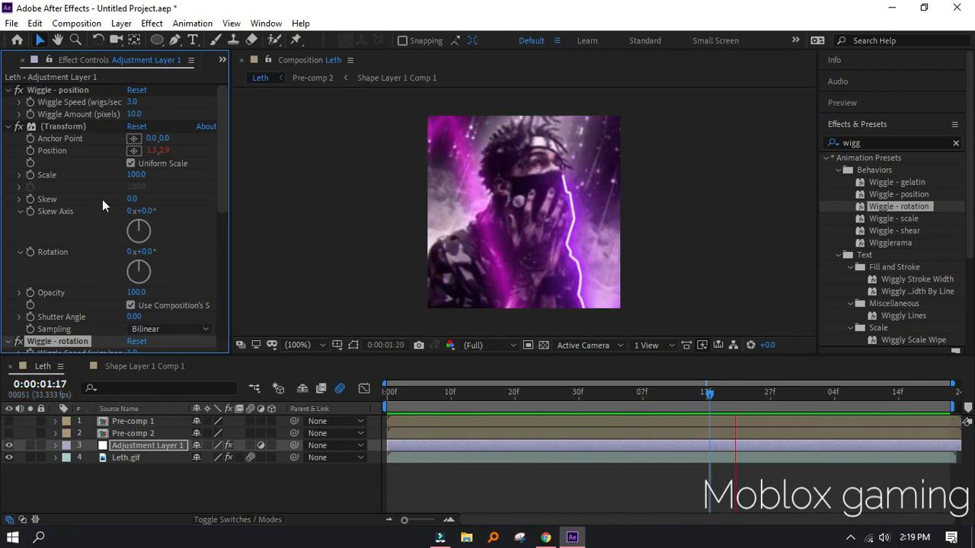
pyautogui.click(132, 102)
pyautogui.write('2')
pyautogui.press('Return')
pyautogui.click(135, 114)
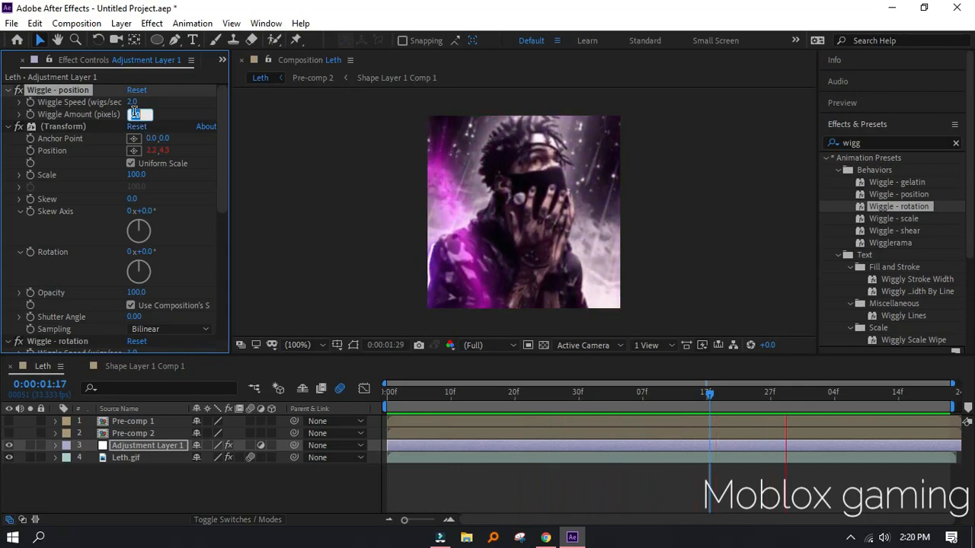
pyautogui.write('30')
pyautogui.press('Return')
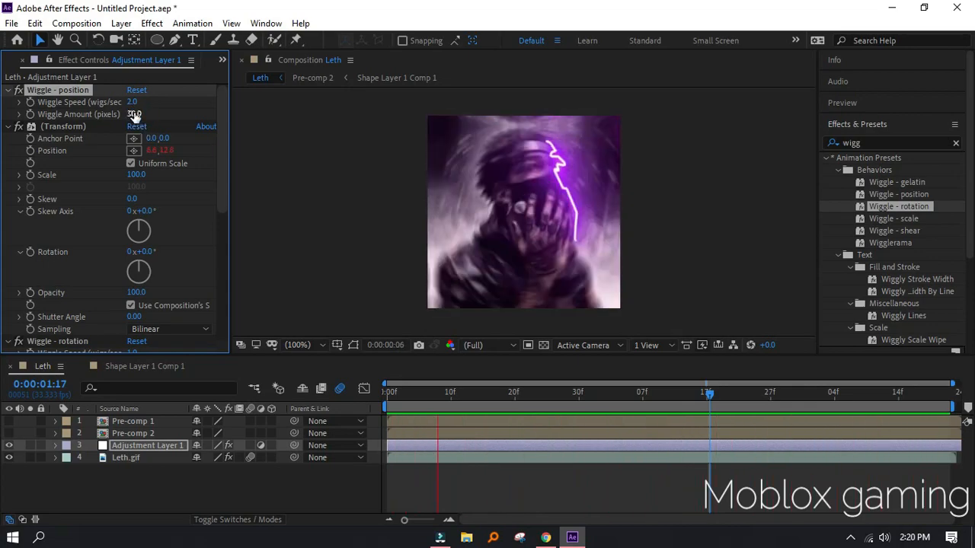
pyautogui.click(135, 113)
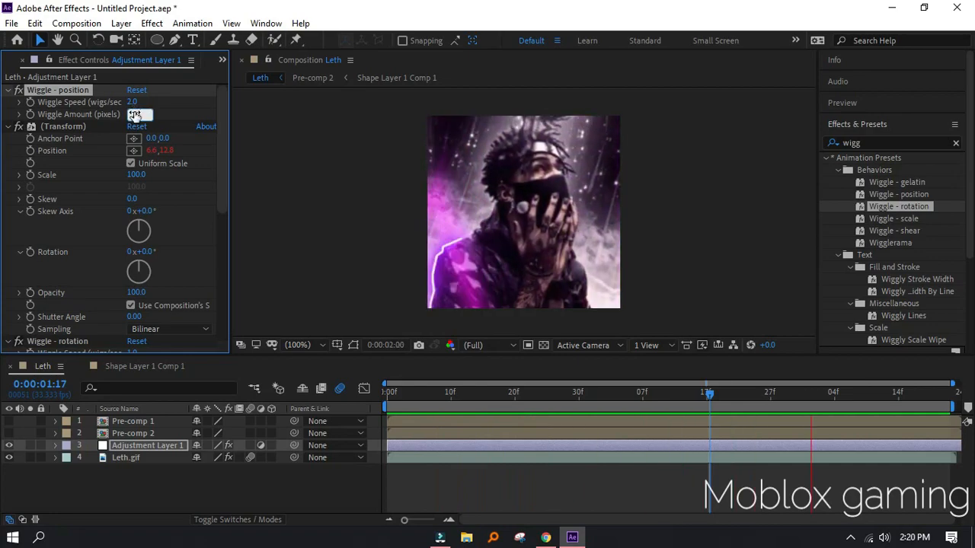
pyautogui.write('20')
pyautogui.press('Return')
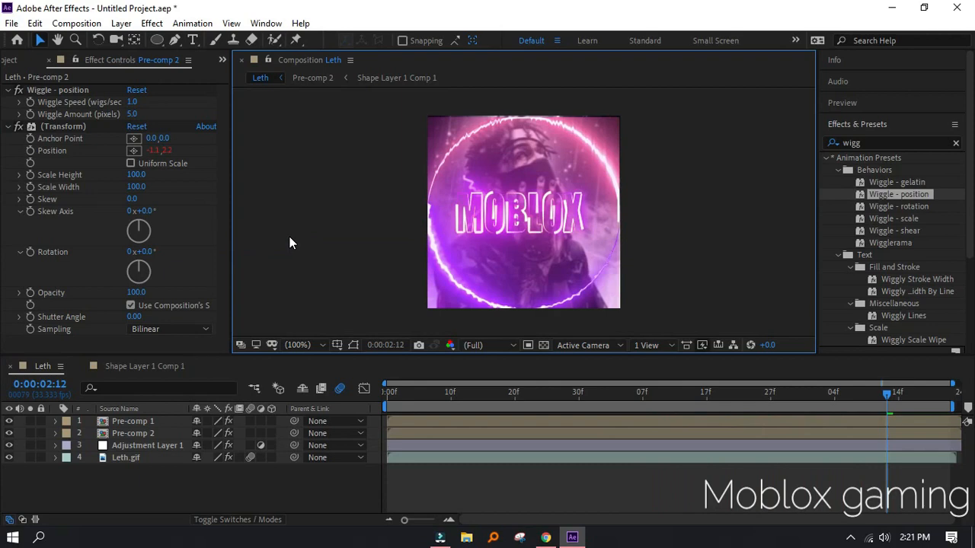
# - Add the Leth composition to the Render Queue, output it to the Desktop as Leth.avi, and render it
pyautogui.hotkey('ctrl', 'm')
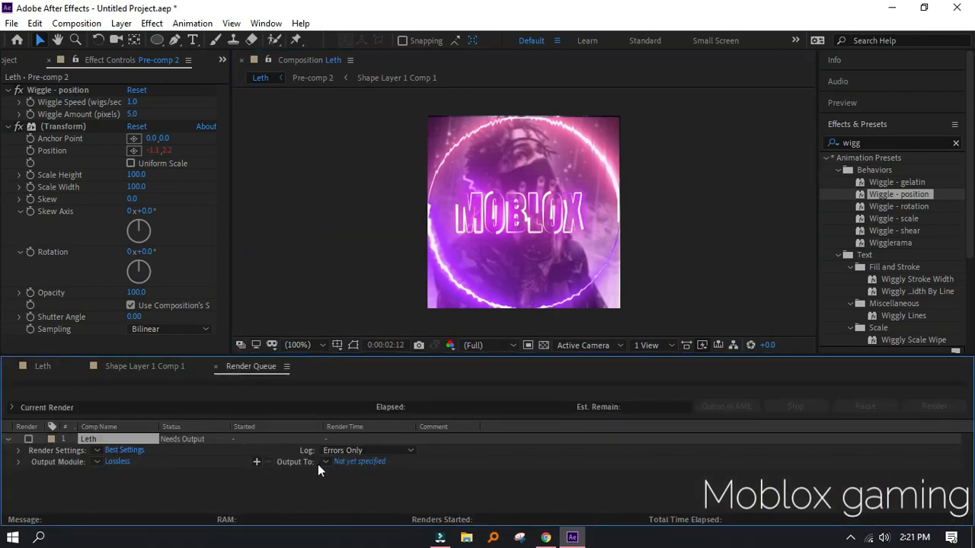
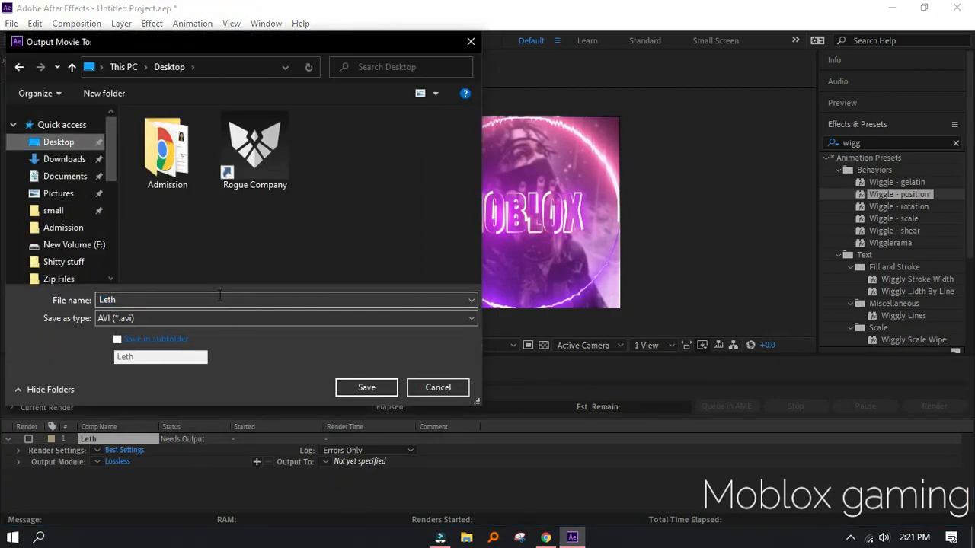
pyautogui.click(354, 388)
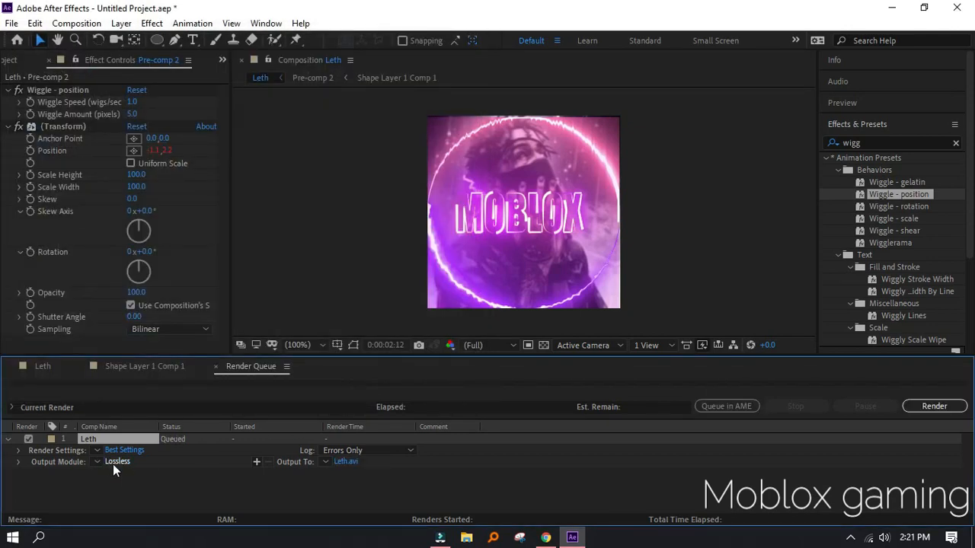
pyautogui.click(925, 407)
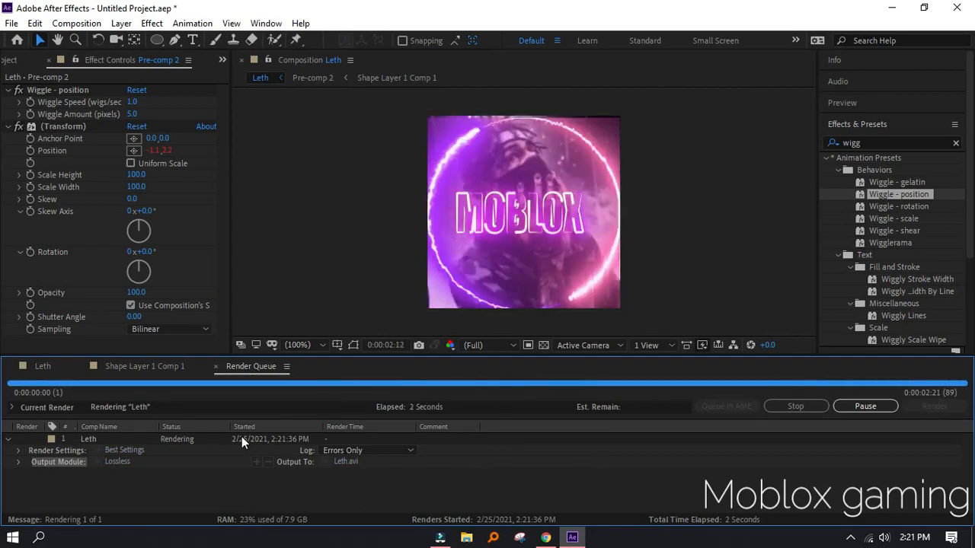
# - Minimize After Effects and move the rendered Leth video to a free spot on the desktop
pyautogui.click(889, 9)
pyautogui.moveTo(23, 84); pyautogui.dragTo(65, 152)
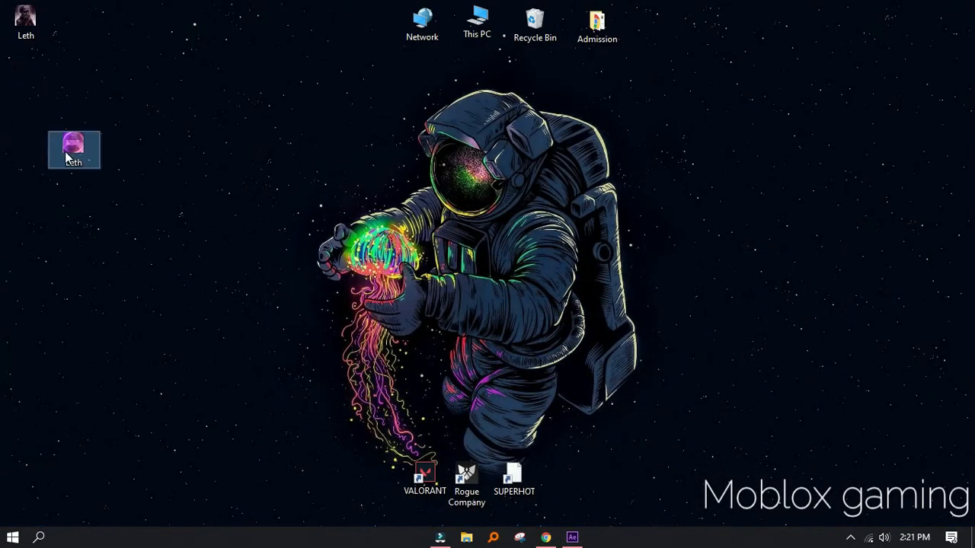
pyautogui.click(347, 253)
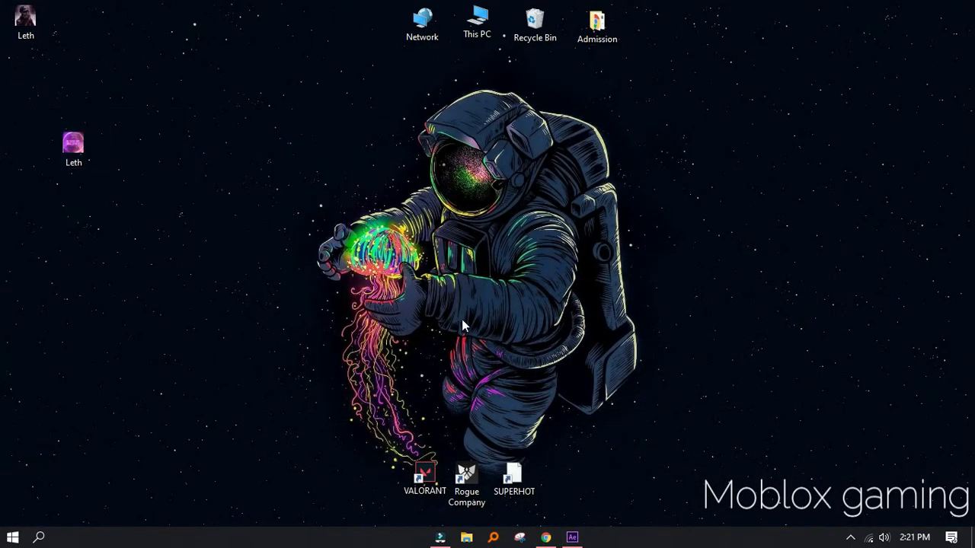
# - Switch to Chrome, search the web for hankbrake, and open the HandBrake home page from the results
pyautogui.click(547, 538)
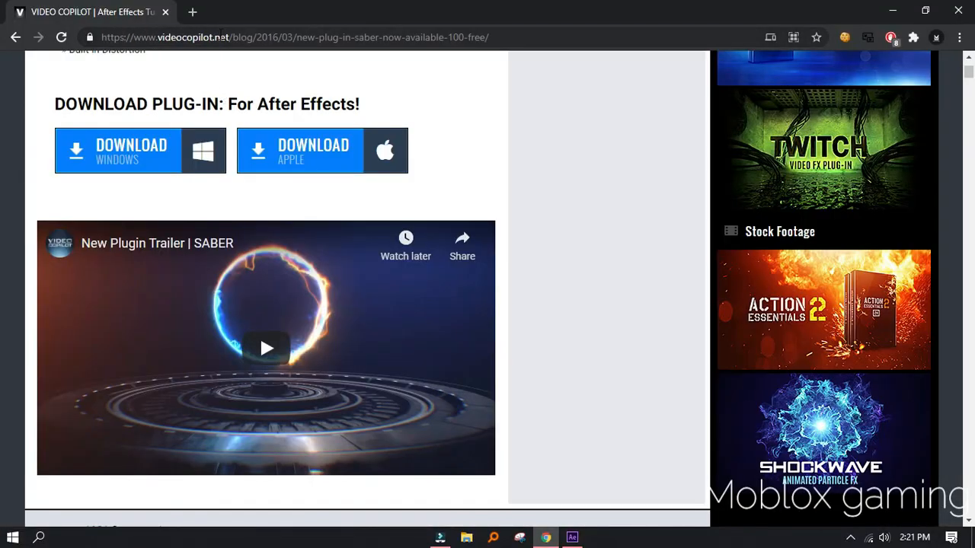
pyautogui.click(221, 37)
pyautogui.write('hank')
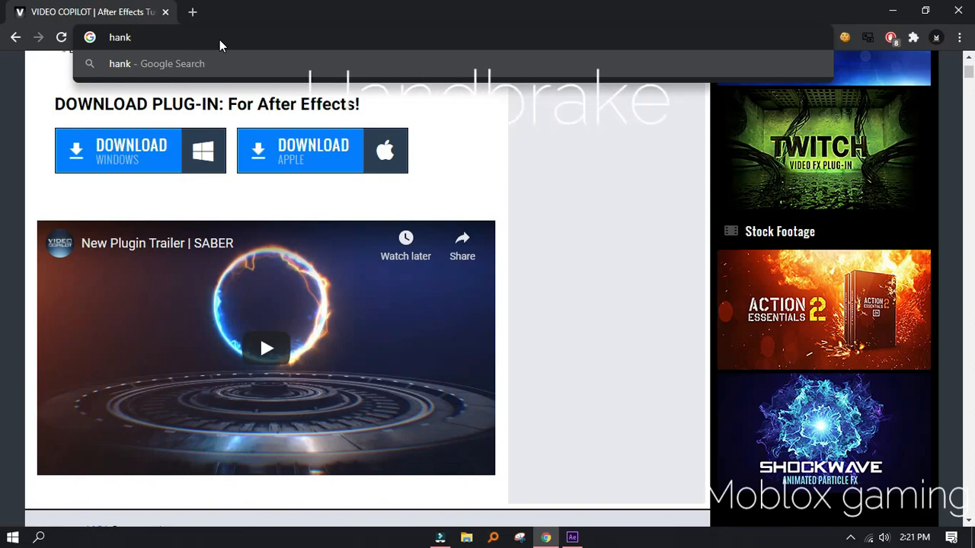
pyautogui.press('BackSpace')
pyautogui.press('BackSpace')
pyautogui.write('r')
pyautogui.press('BackSpace')
pyautogui.write("nkbrake'")
pyautogui.press('BackSpace')
pyautogui.press('Return')
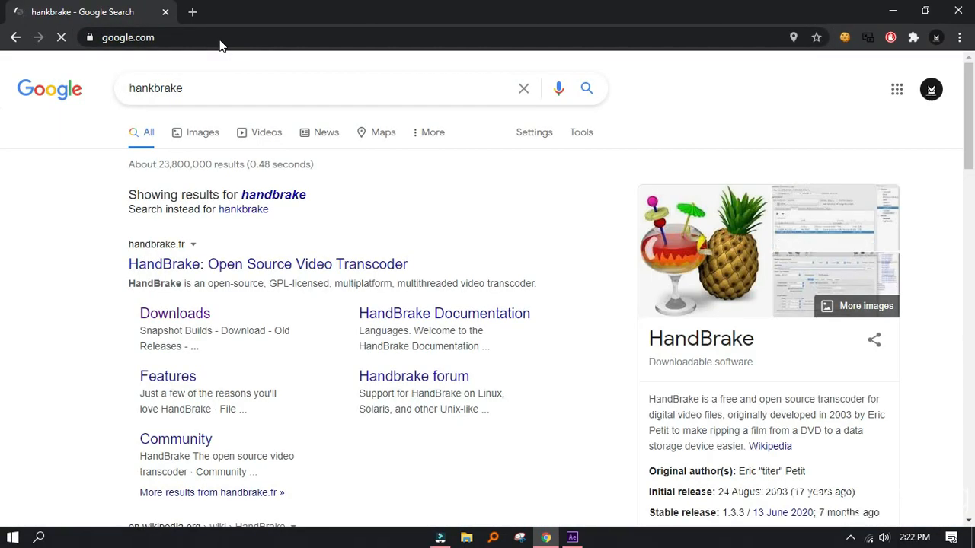
pyautogui.click(333, 268)
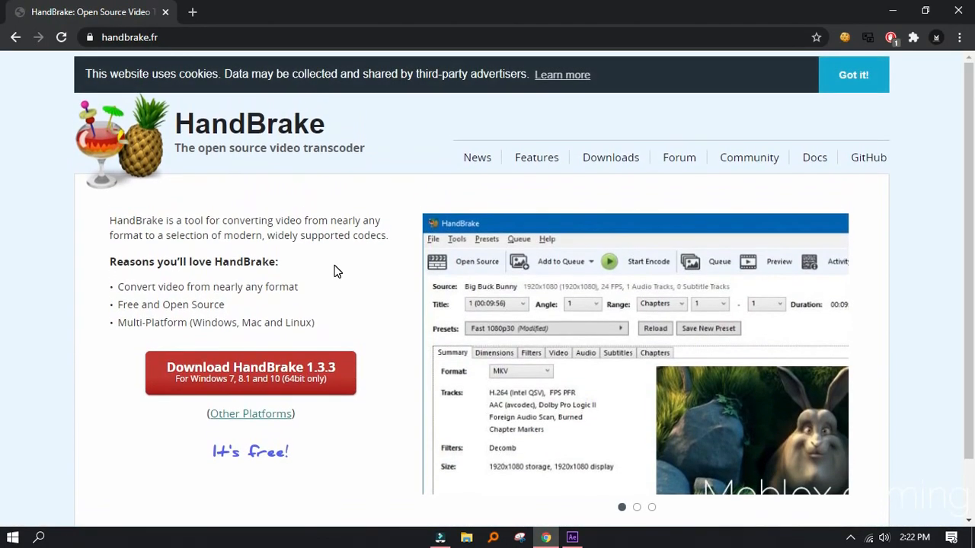
pyautogui.scroll(-2, 337, 270)
pyautogui.scroll(2, 337, 269)
# - Show the desktop, launch HandBrake, load the rendered Leth video as its source, and choose MP4 as the format
pyautogui.press('super+d')
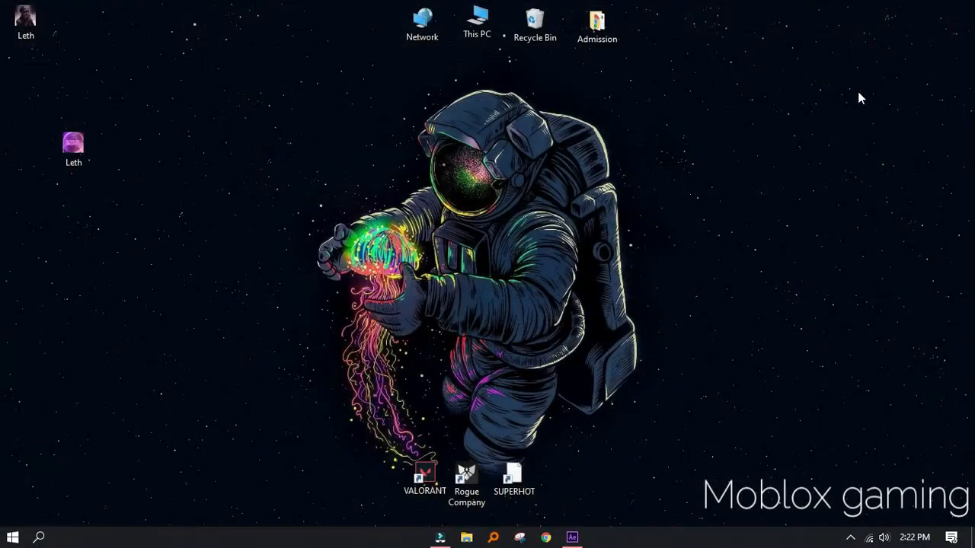
pyautogui.press('super')
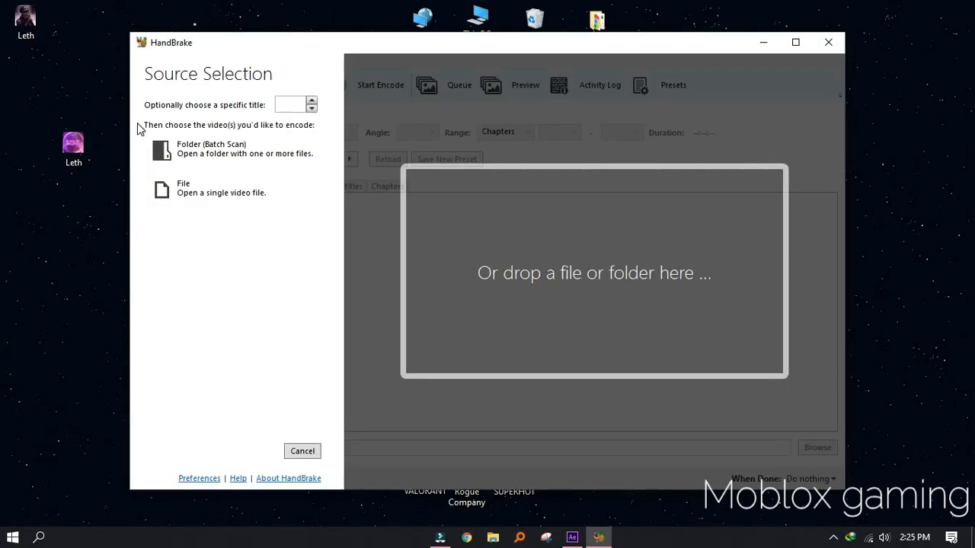
pyautogui.moveTo(73, 145); pyautogui.dragTo(556, 245)
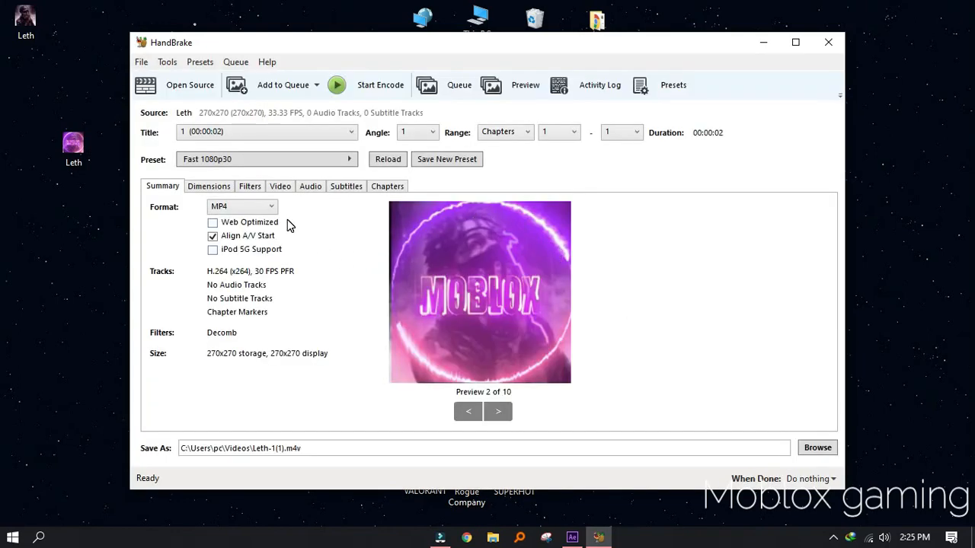
pyautogui.click(268, 212)
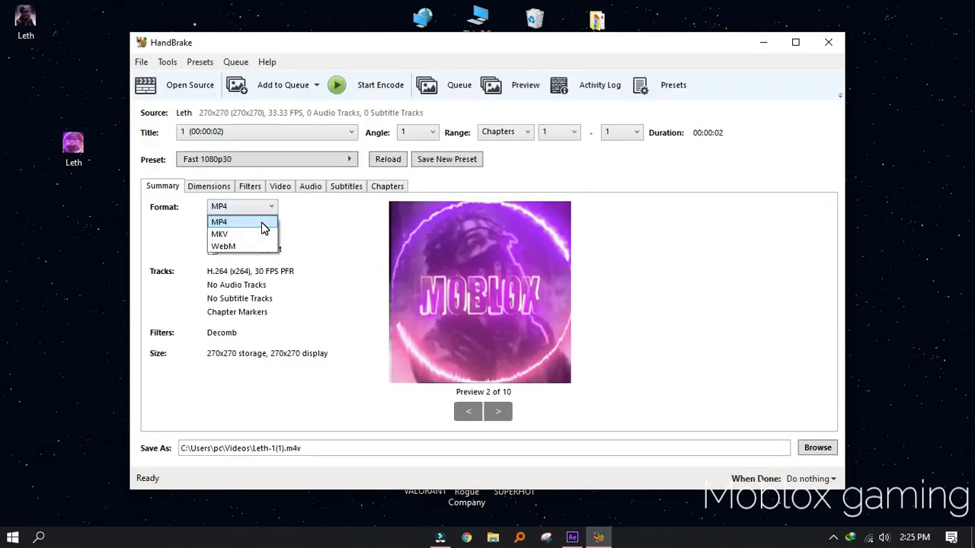
pyautogui.click(262, 223)
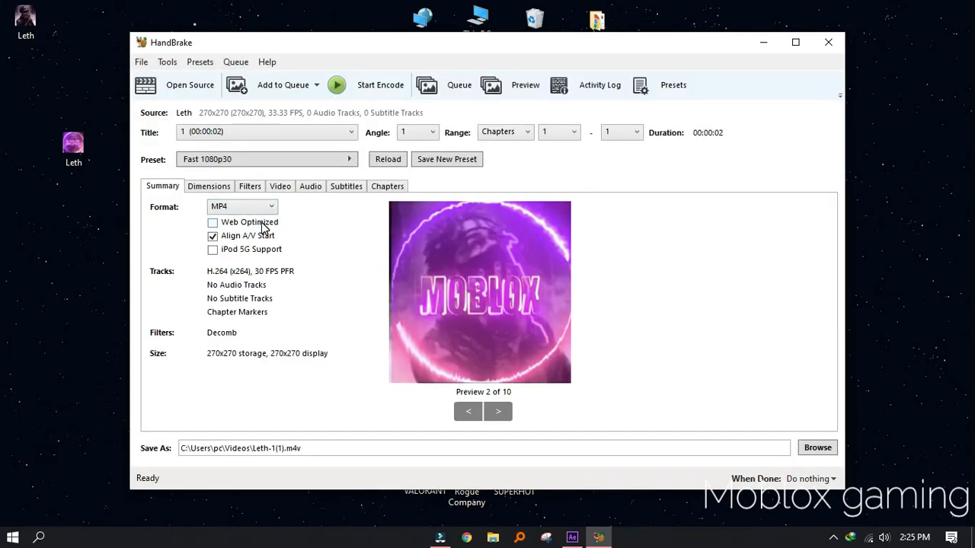
# - Set the output file name to Leth-1(1).mp4 in the Videos folder
pyautogui.click(817, 447)
pyautogui.click(392, 320)
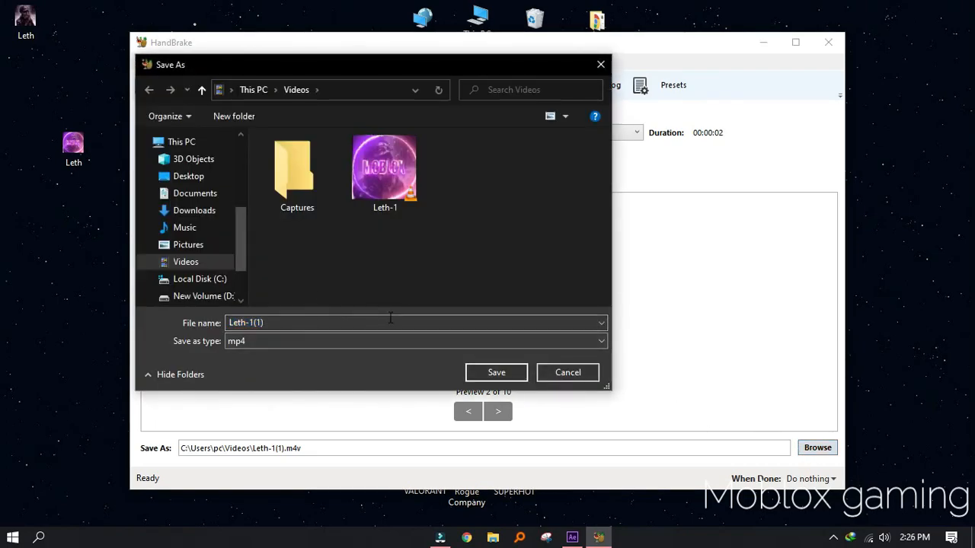
pyautogui.click(381, 338)
pyautogui.click(380, 337)
pyautogui.doubleClick(361, 322)
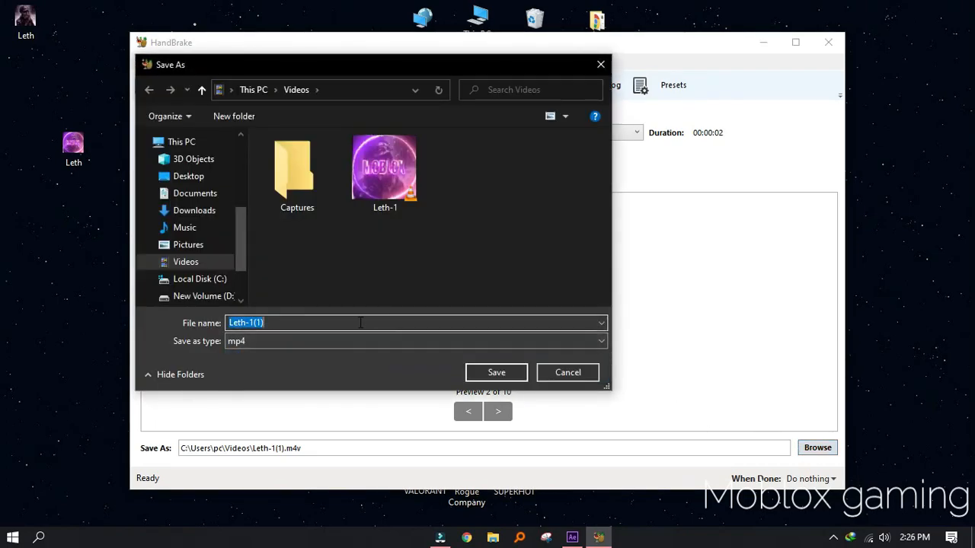
pyautogui.click(360, 322)
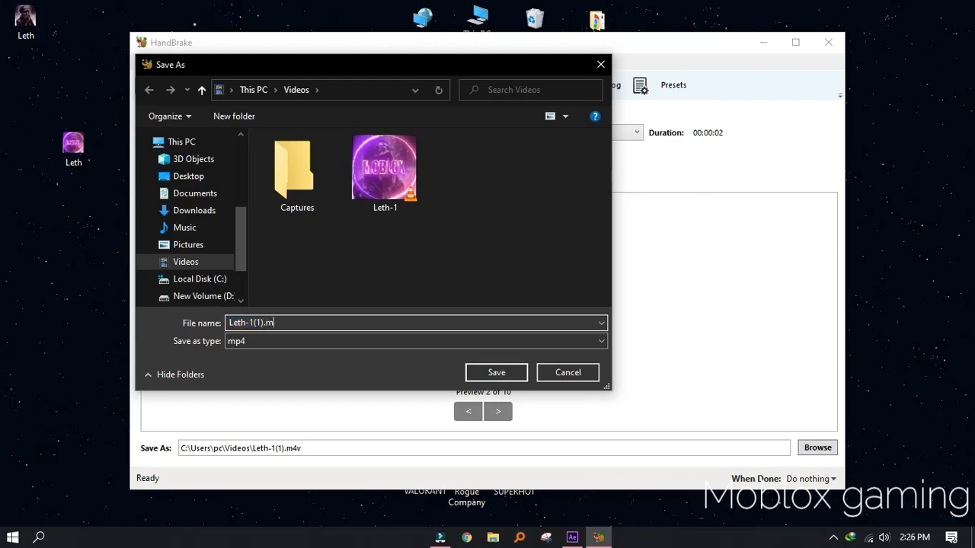
pyautogui.press('Return')
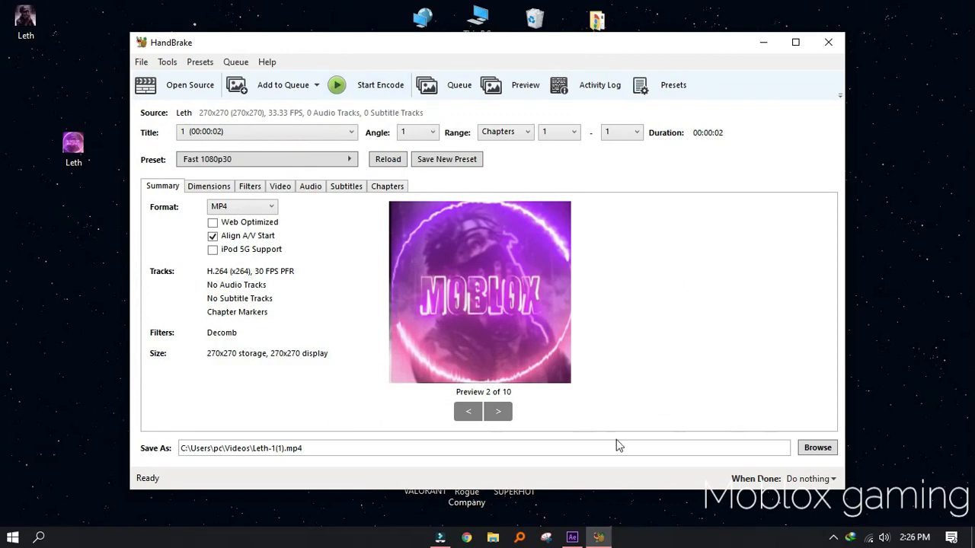
# - Change the output location to the Desktop and start encoding the video
pyautogui.click(807, 446)
pyautogui.click(193, 158)
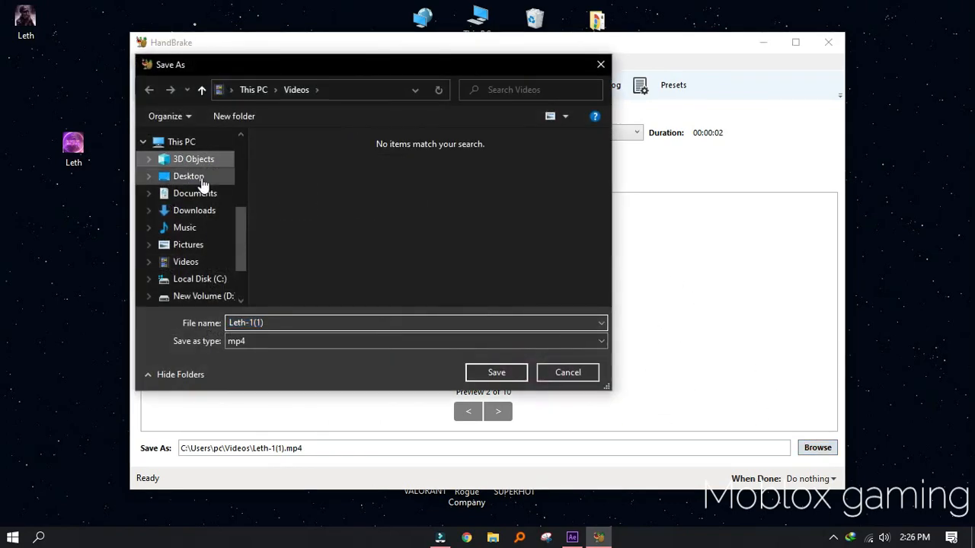
pyautogui.click(190, 175)
pyautogui.click(496, 373)
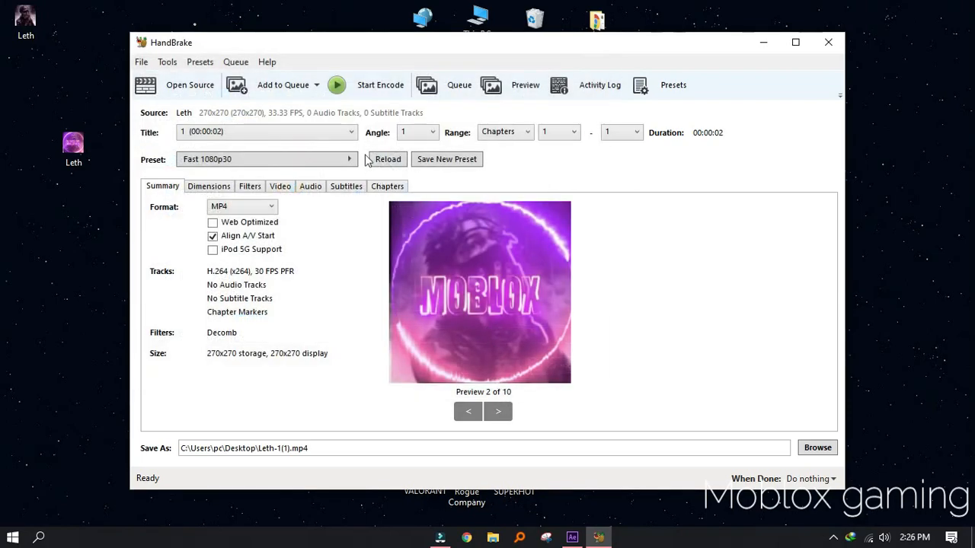
pyautogui.click(364, 85)
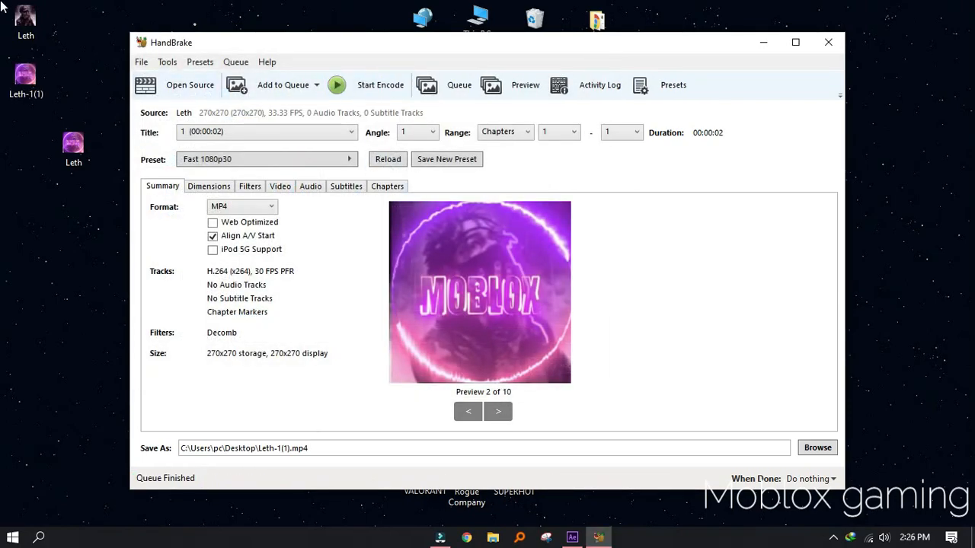
# - Check the file type and size of the encoded Leth-1(1) in its properties, and close HandBrake
pyautogui.rightClick(29, 93)
pyautogui.click(73, 395)
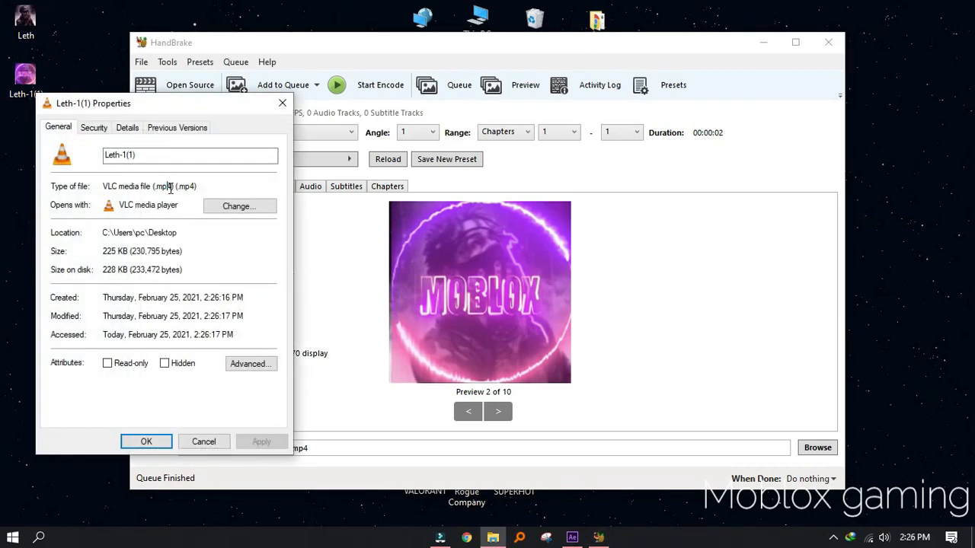
pyautogui.moveTo(122, 251); pyautogui.dragTo(131, 251)
pyautogui.click(282, 103)
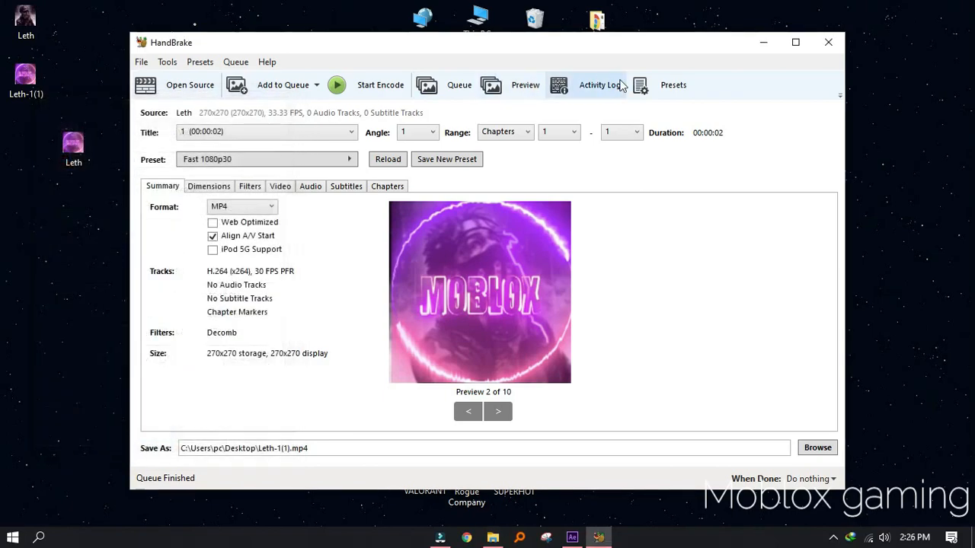
pyautogui.click(833, 49)
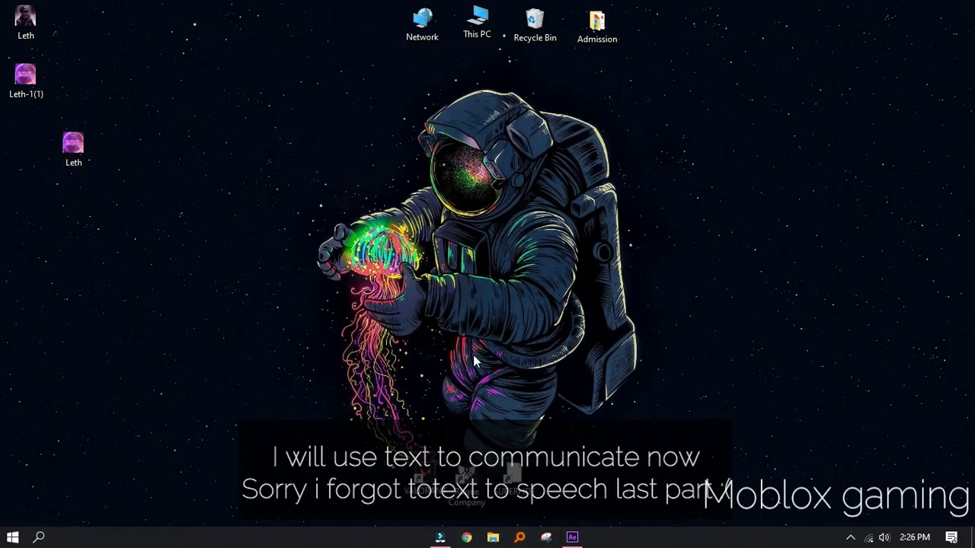
# - Open Chrome and go to ezgif.com's Video to GIF converter
pyautogui.click(467, 537)
pyautogui.write('ezgi')
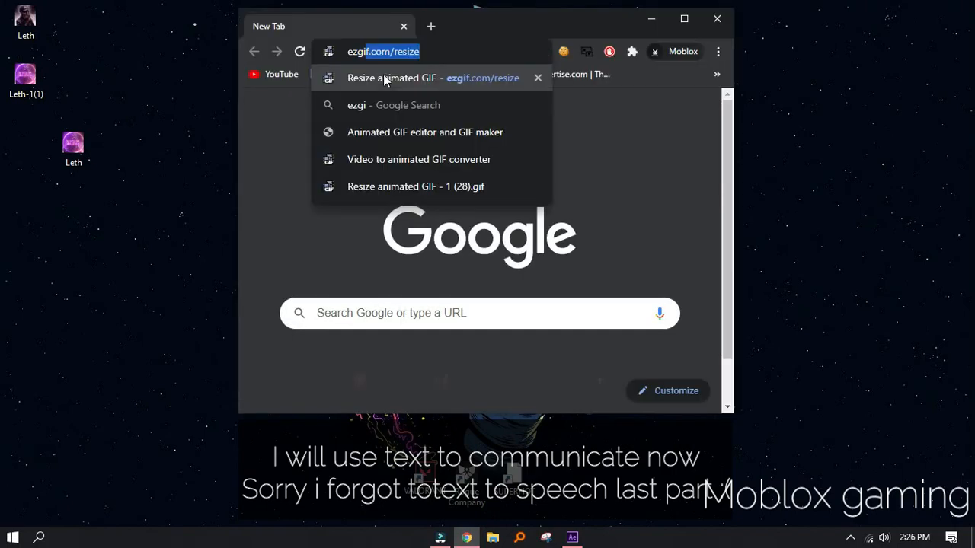
pyautogui.write('f.com')
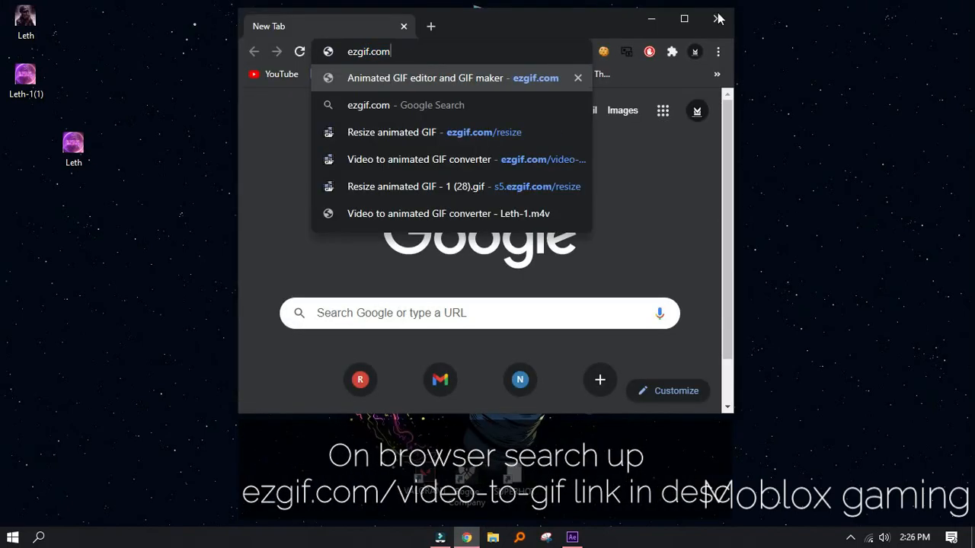
pyautogui.click(485, 169)
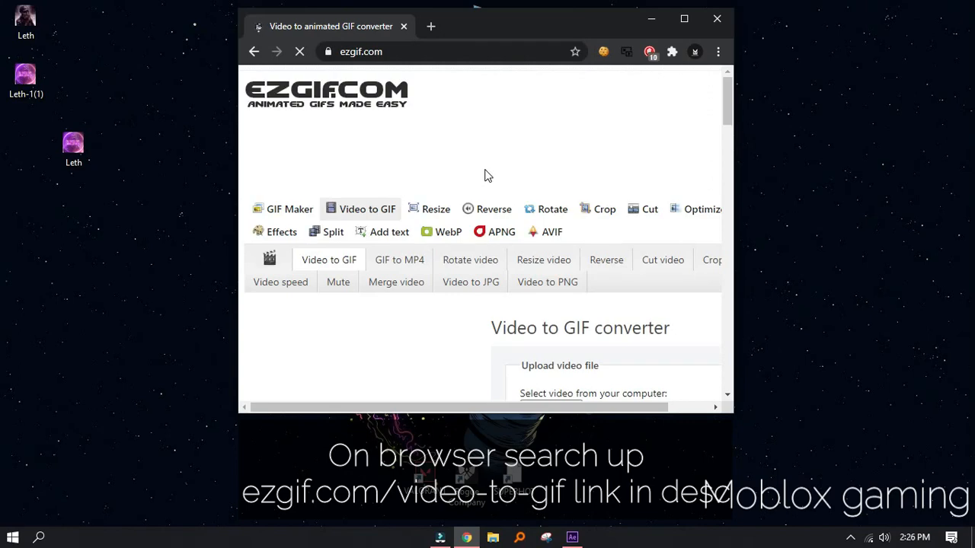
# - Upload Leth-1(1).mp4 from the desktop to the Video to GIF converter and maximize the browser window
pyautogui.scroll(-3, 488, 176)
pyautogui.moveTo(26, 76); pyautogui.dragTo(552, 190)
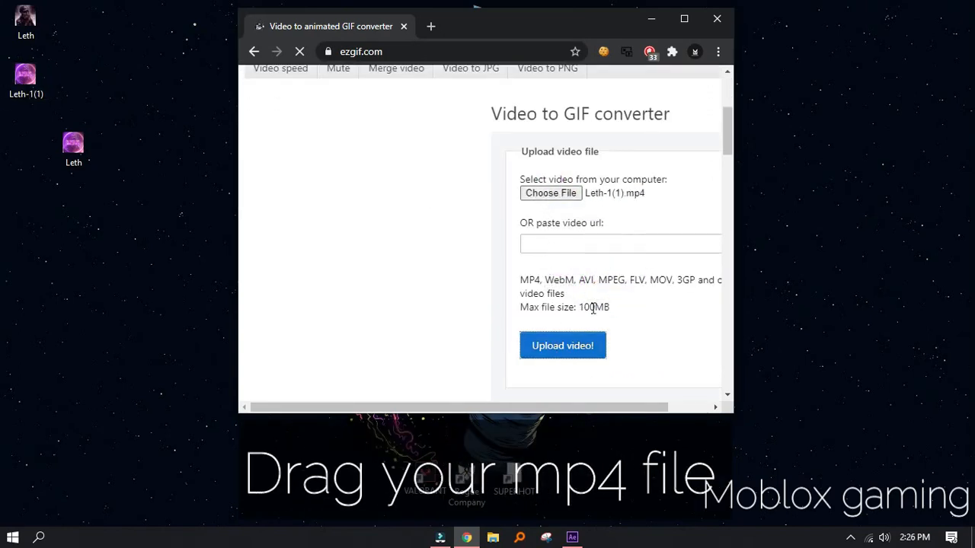
pyautogui.click(684, 18)
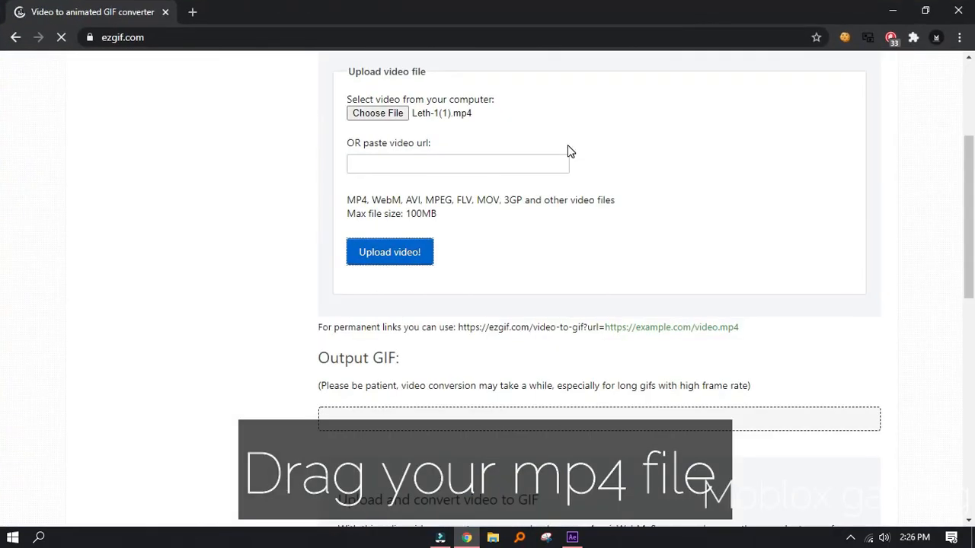
pyautogui.scroll(2, 570, 152)
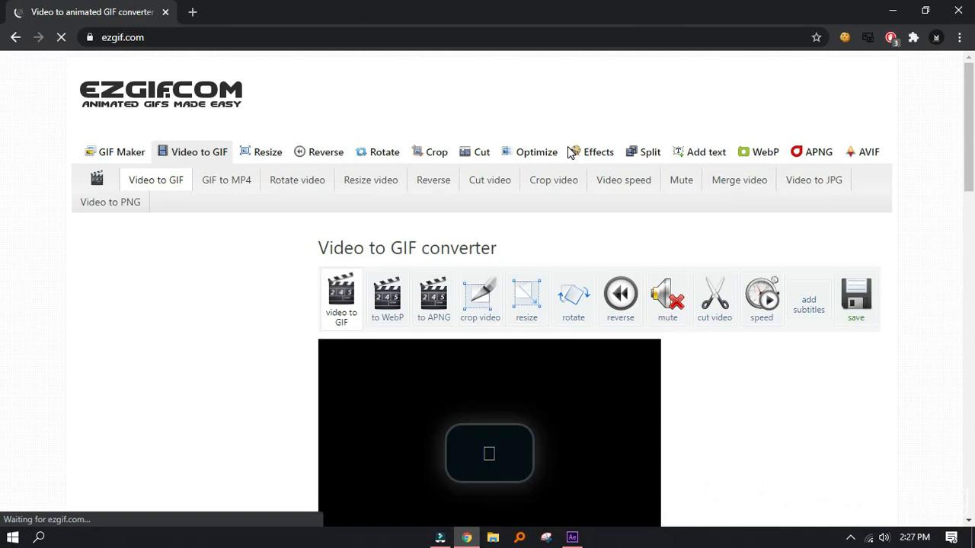
# - Set the frame rate to 25 (max 10 seconds) and convert the uploaded video to a GIF
pyautogui.scroll(-4, 568, 152)
pyautogui.scroll(-2, 556, 331)
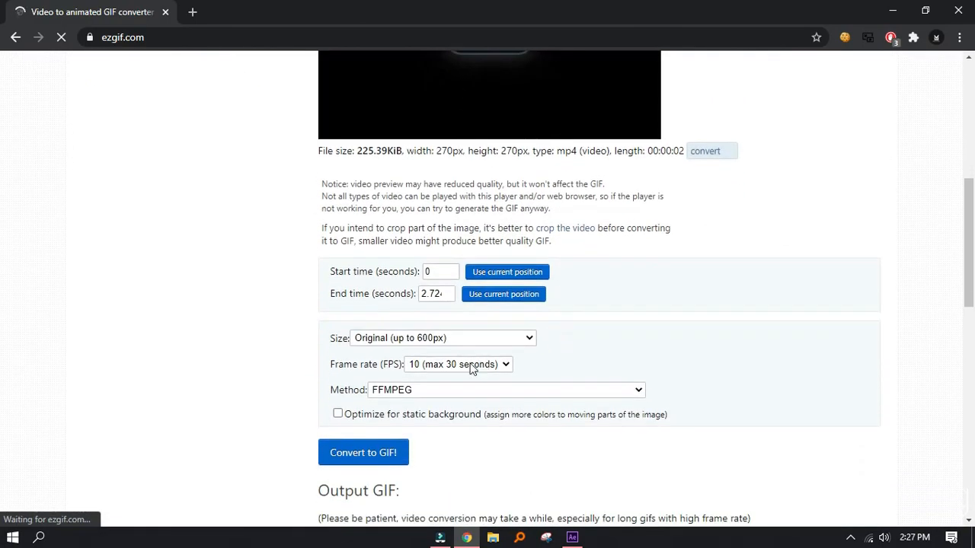
pyautogui.click(472, 368)
pyautogui.click(449, 438)
pyautogui.scroll(-1, 451, 408)
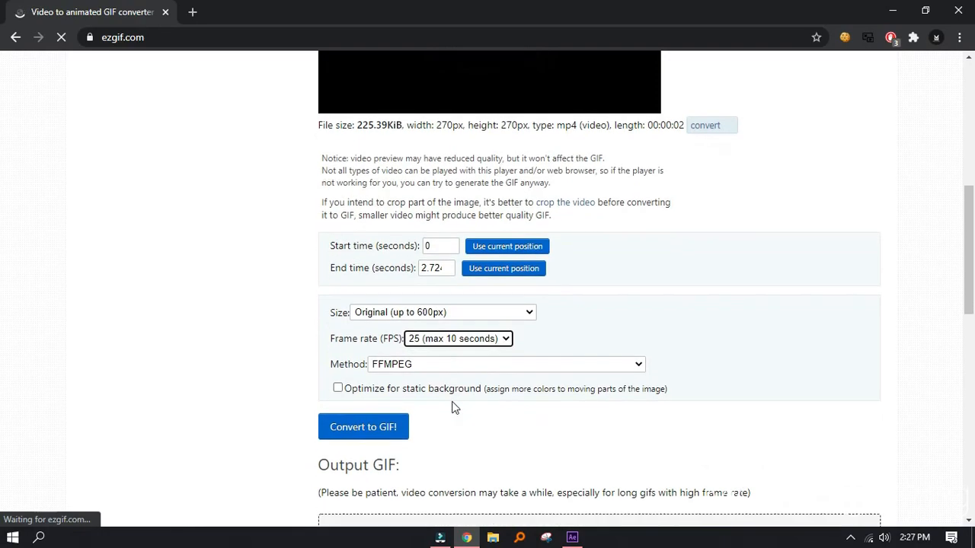
pyautogui.scroll(-2, 451, 407)
pyautogui.click(361, 309)
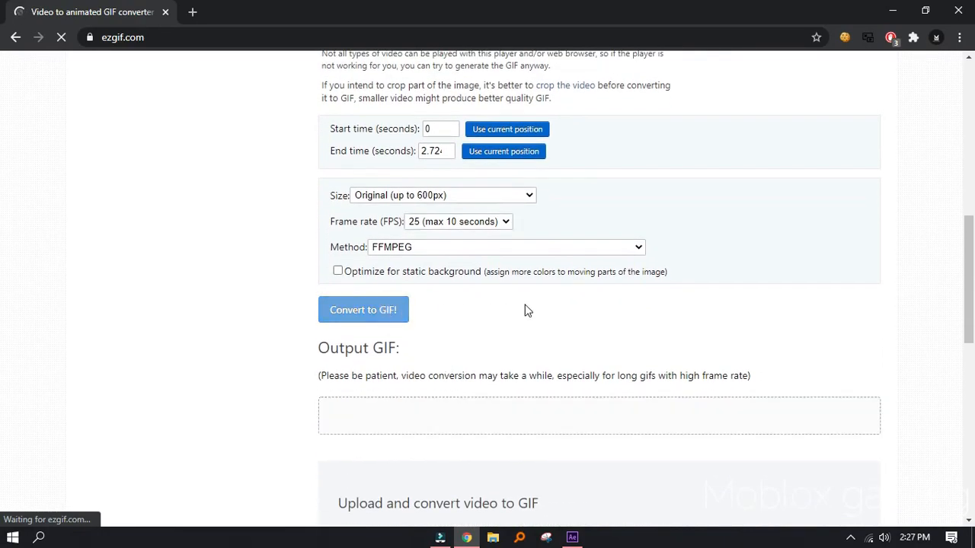
# - Open the converted GIF in the online GIF optimizer and bring up its compression settings
pyautogui.scroll(-1, 524, 310)
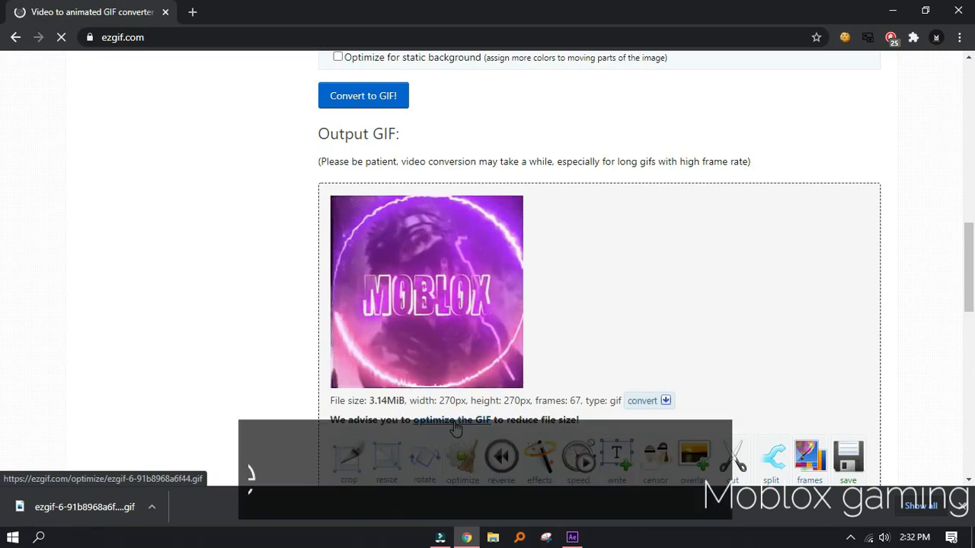
pyautogui.click(454, 420)
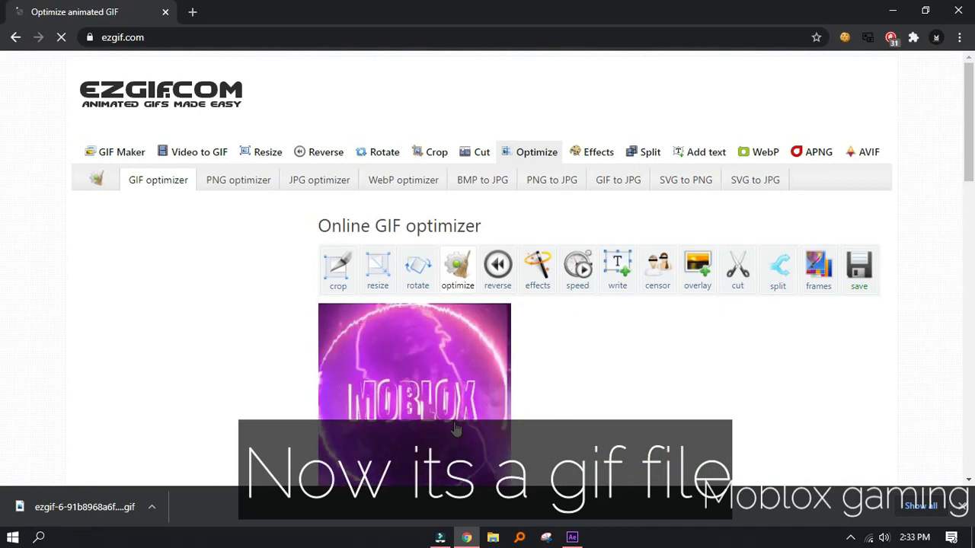
pyautogui.scroll(-3, 455, 426)
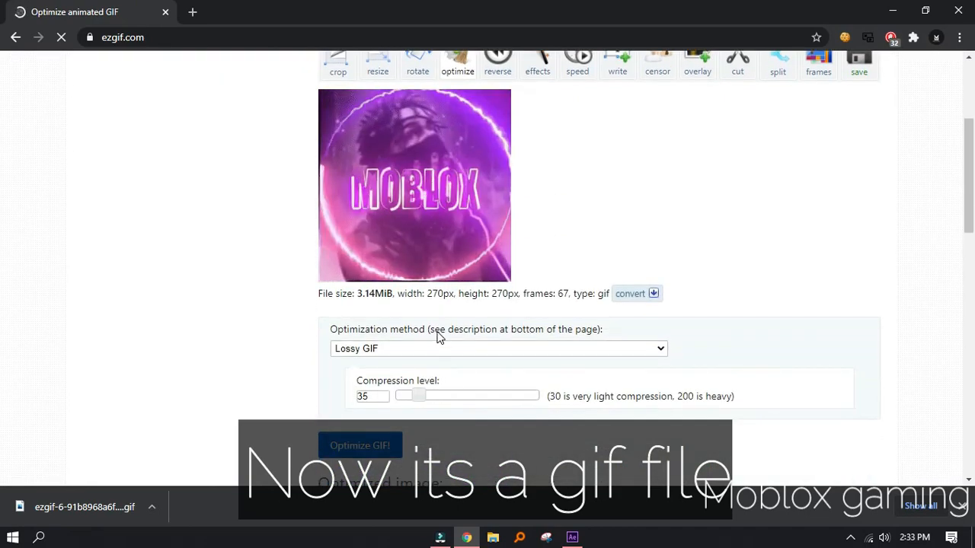